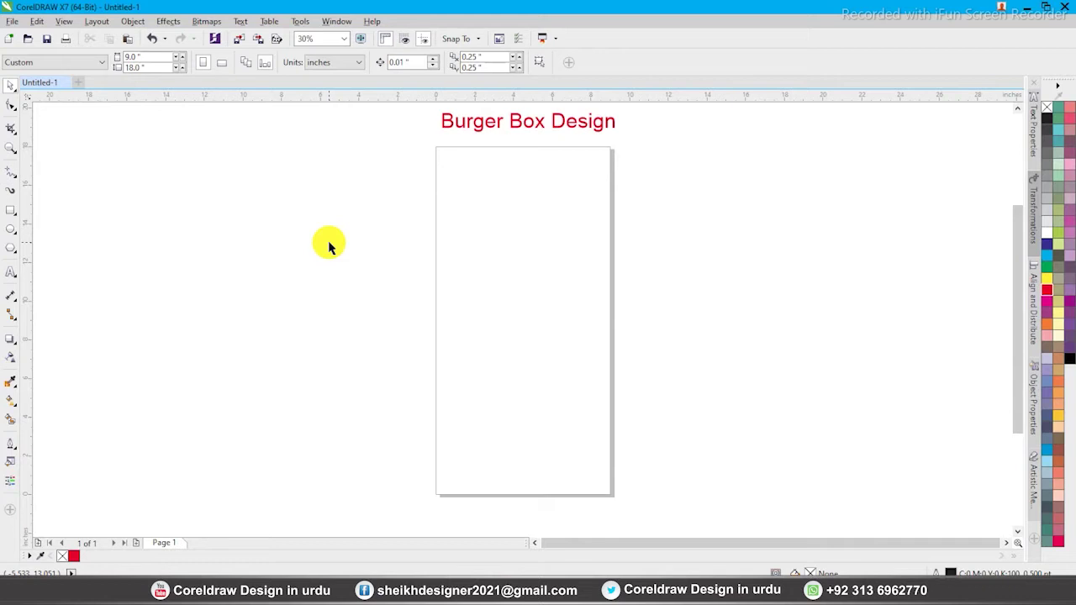
Pick the Rectangle tool to begin drawing the burger box panels
click(10, 211)
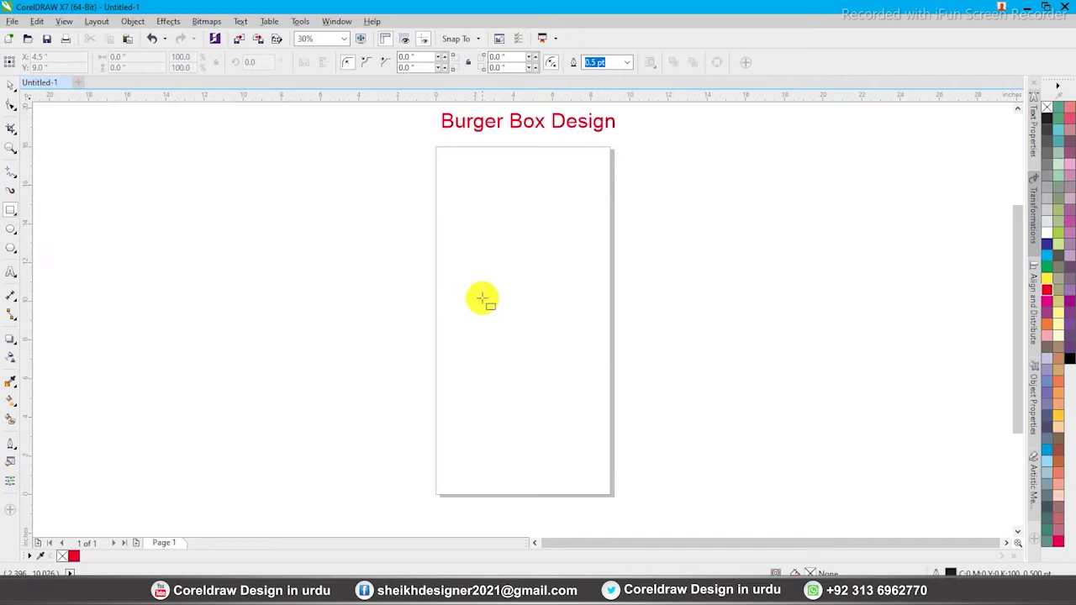
Draw a rectangle and size it to a 4.8 × 4.8 inch square
drag(503, 317, 596, 383)
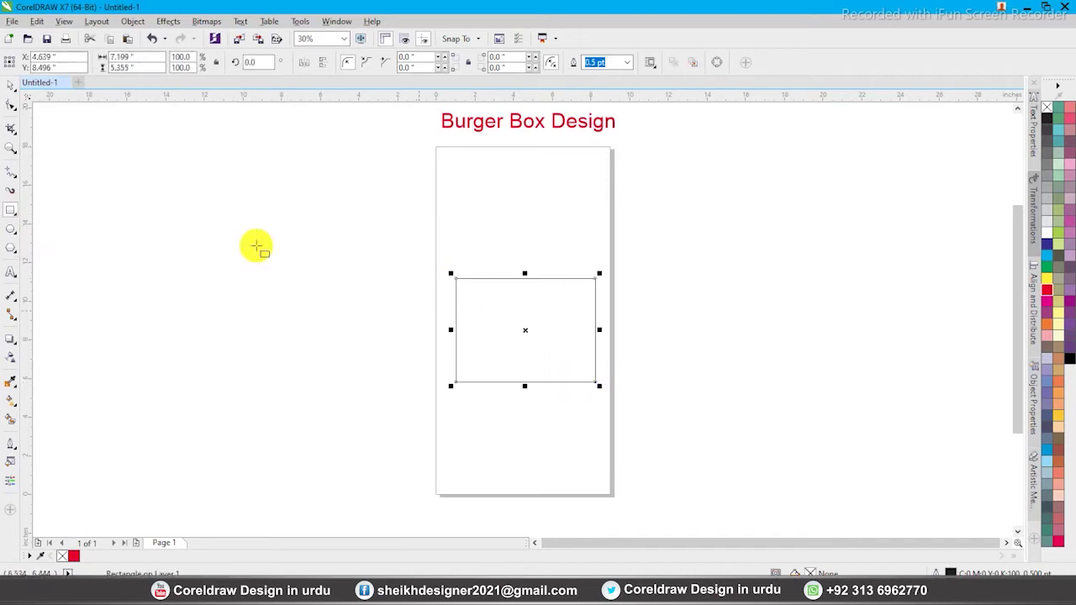
click(12, 91)
click(122, 56)
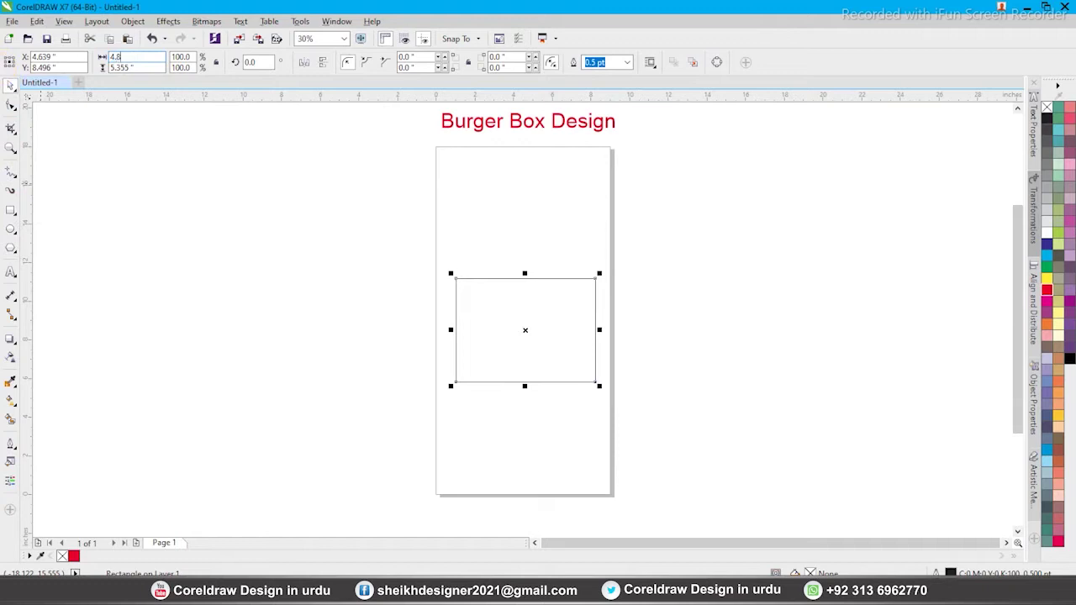
text(4.8)
key(Return)
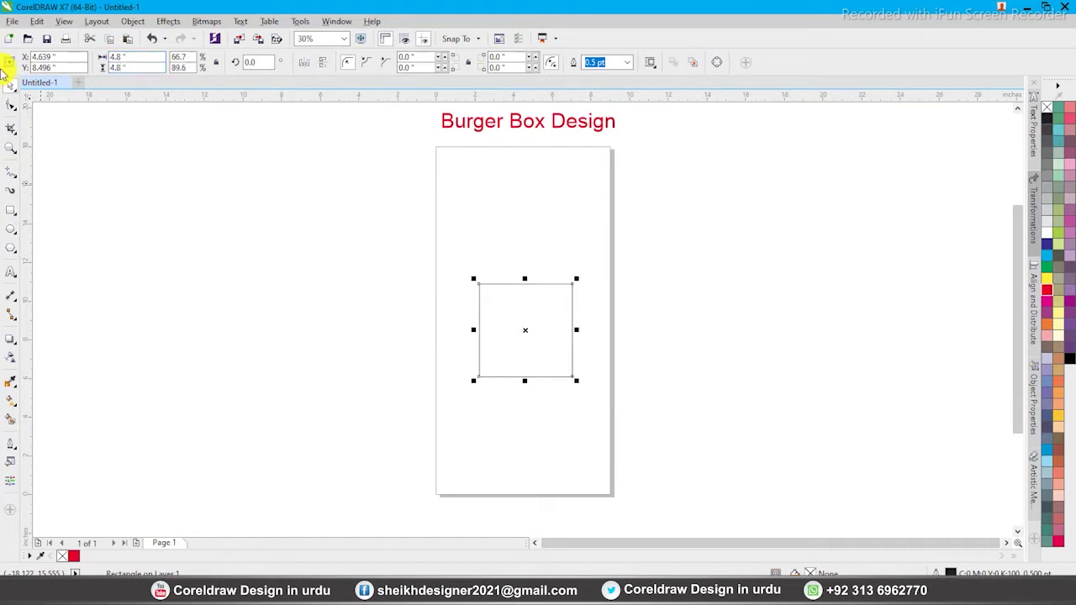
drag(525, 330, 520, 340)
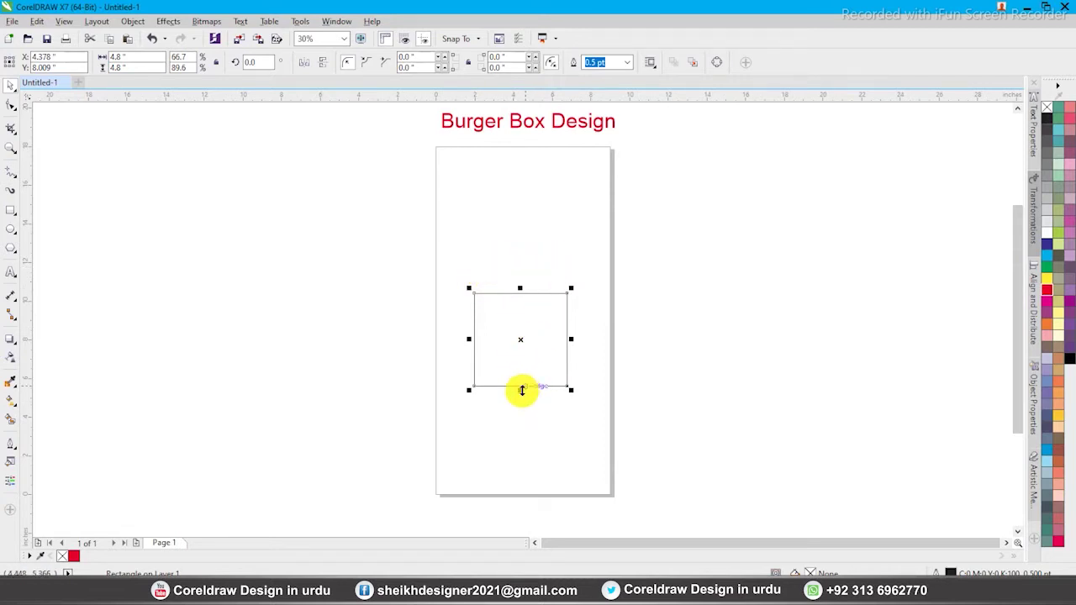
Copy the square upward, set the copy's height to 2.7 inches, and snap it onto the square's top
drag(520, 340, 519, 278)
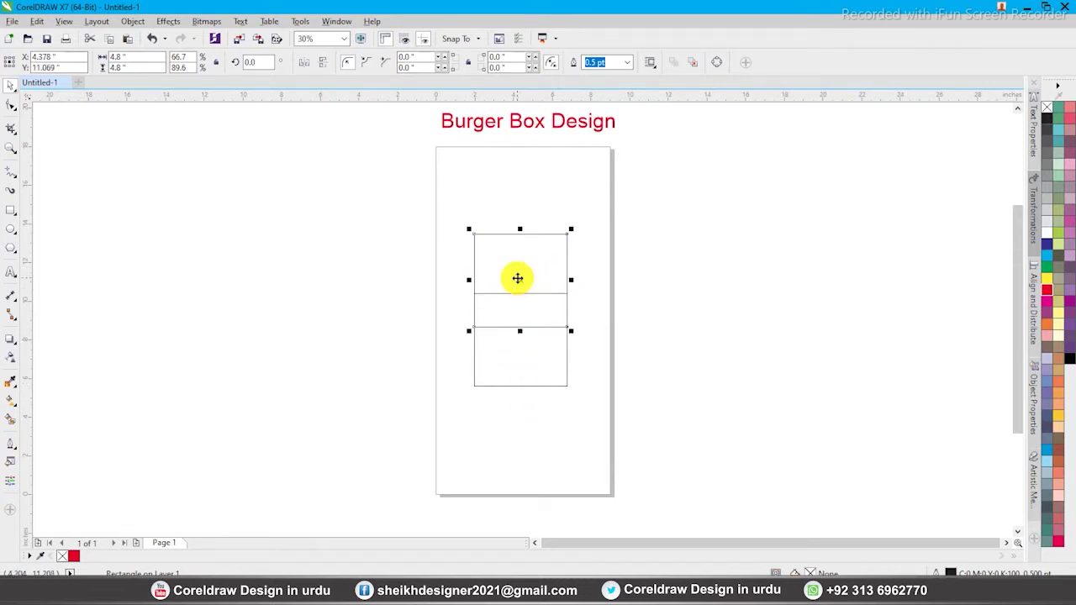
text(2.7)
key(Return)
scroll(538, 362, up, 3)
drag(506, 356, 502, 312)
Select both rectangles and move them lower on the page
scroll(501, 257, down, 2)
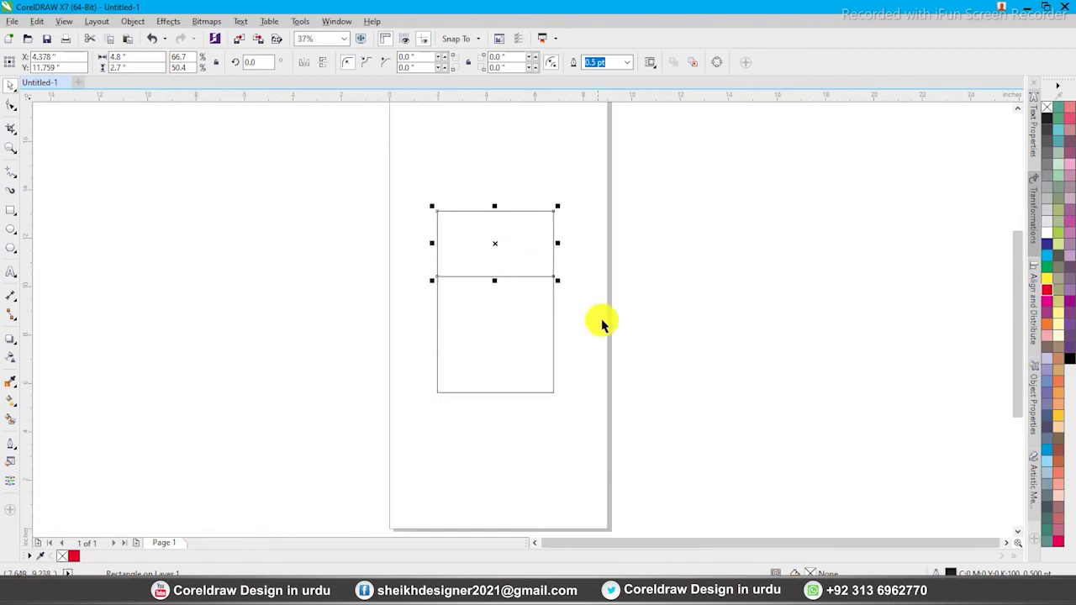
scroll(550, 340, down, 2)
click(698, 437)
scroll(572, 345, up, 2)
drag(412, 235, 581, 462)
drag(476, 326, 475, 383)
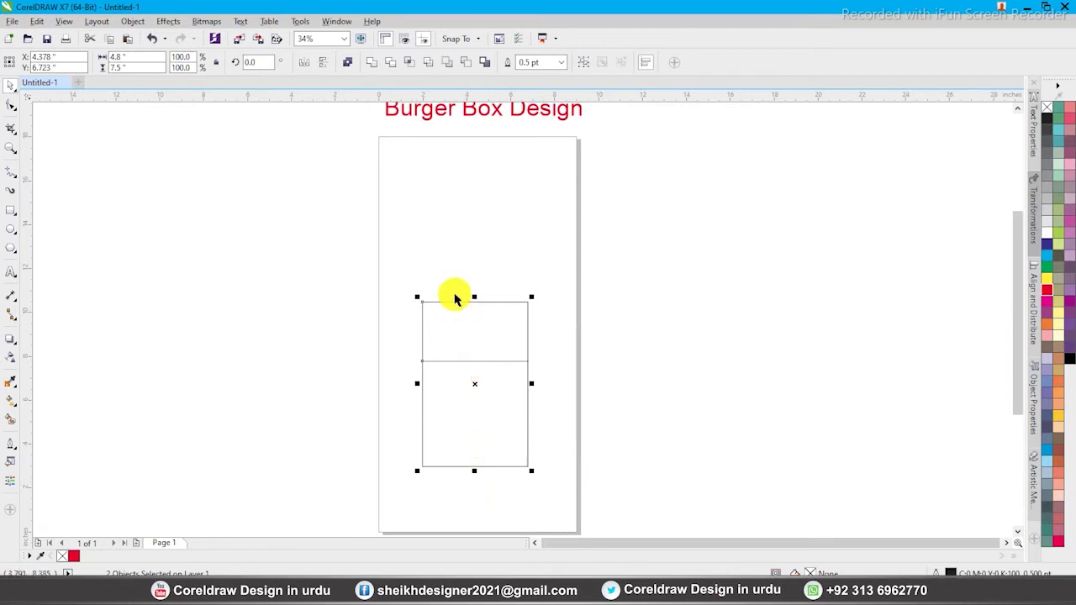
Copy the panel-and-square pair 7.5 inches higher with the Transformations docker, anchored upper-centre
click(1034, 220)
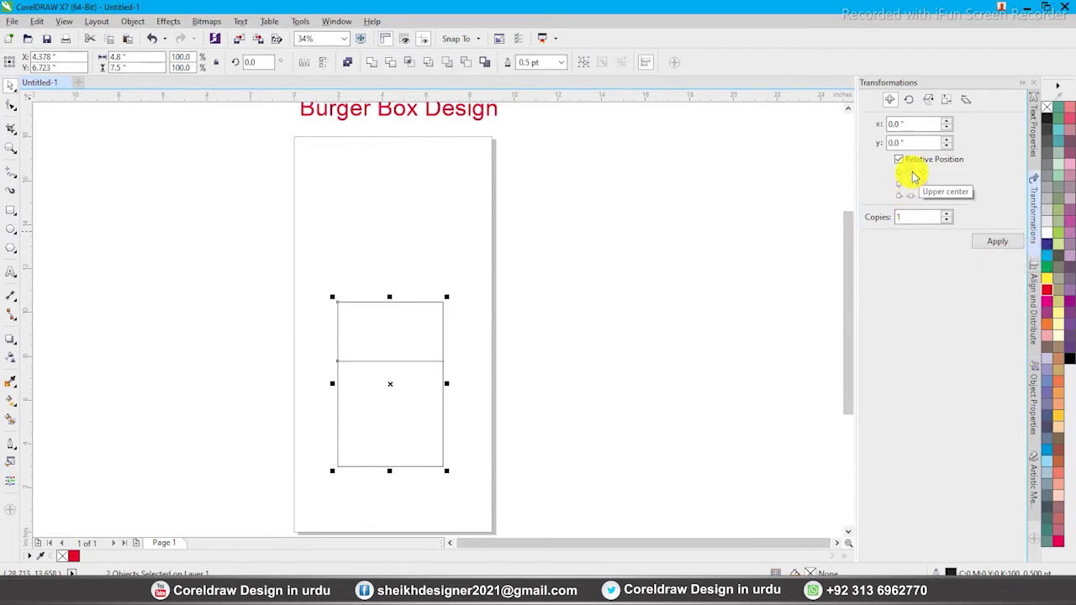
click(913, 172)
click(997, 244)
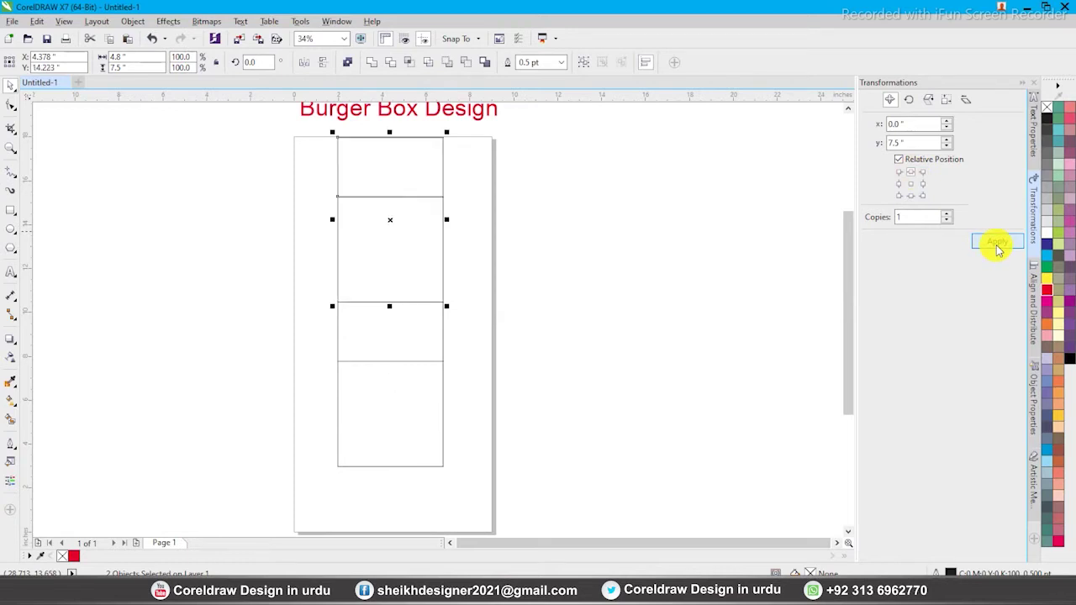
Shift the lower rectangles down and drop the top flap onto the stack, forming one alternating column
click(690, 308)
drag(330, 137, 454, 484)
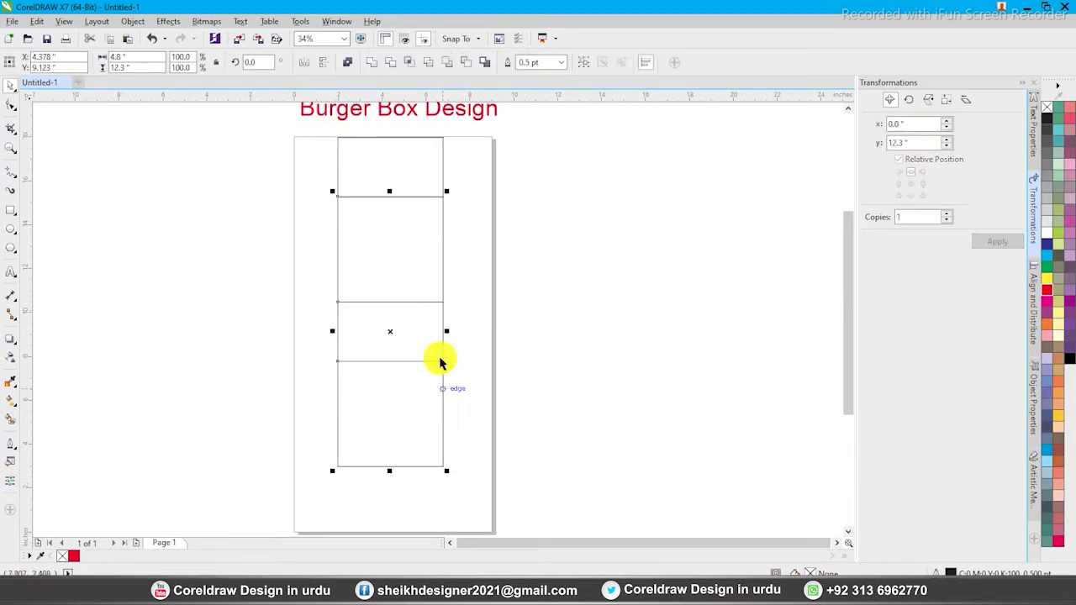
drag(444, 319, 449, 350)
click(465, 324)
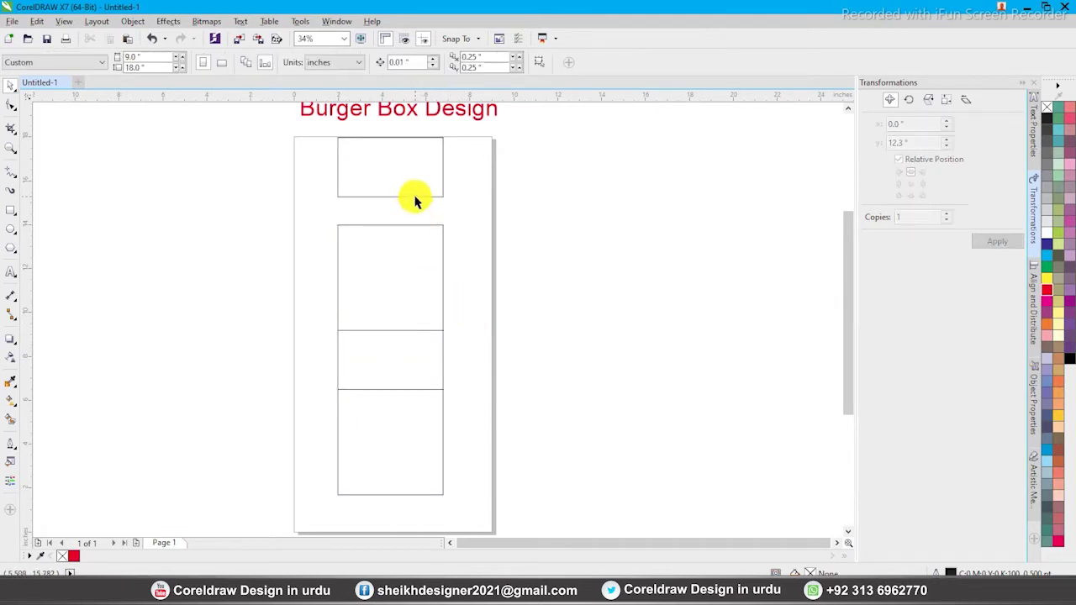
click(420, 198)
key(ctrl+r)
click(506, 259)
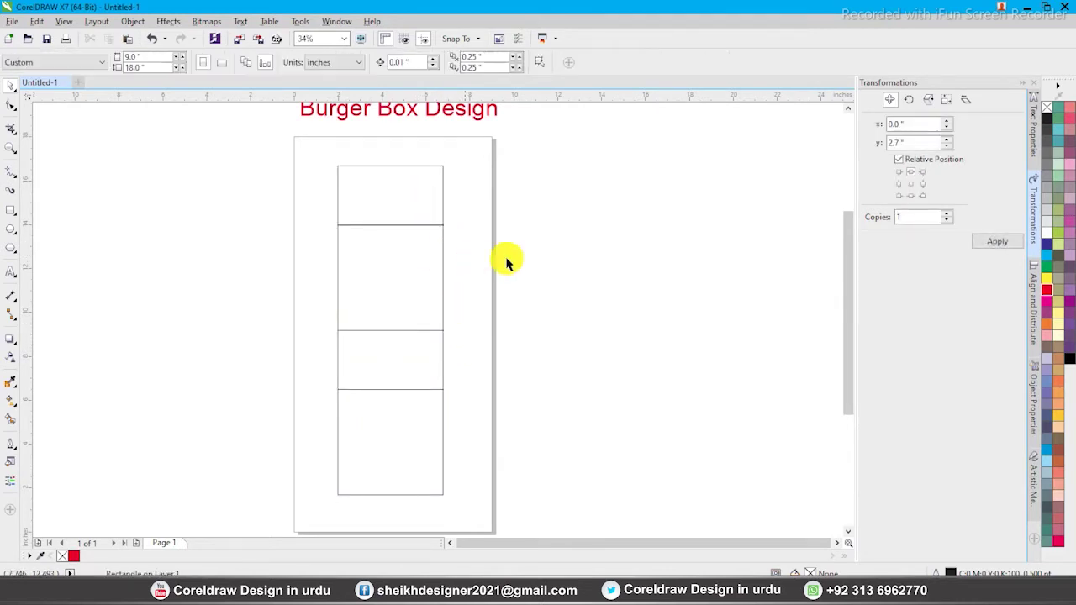
click(1026, 88)
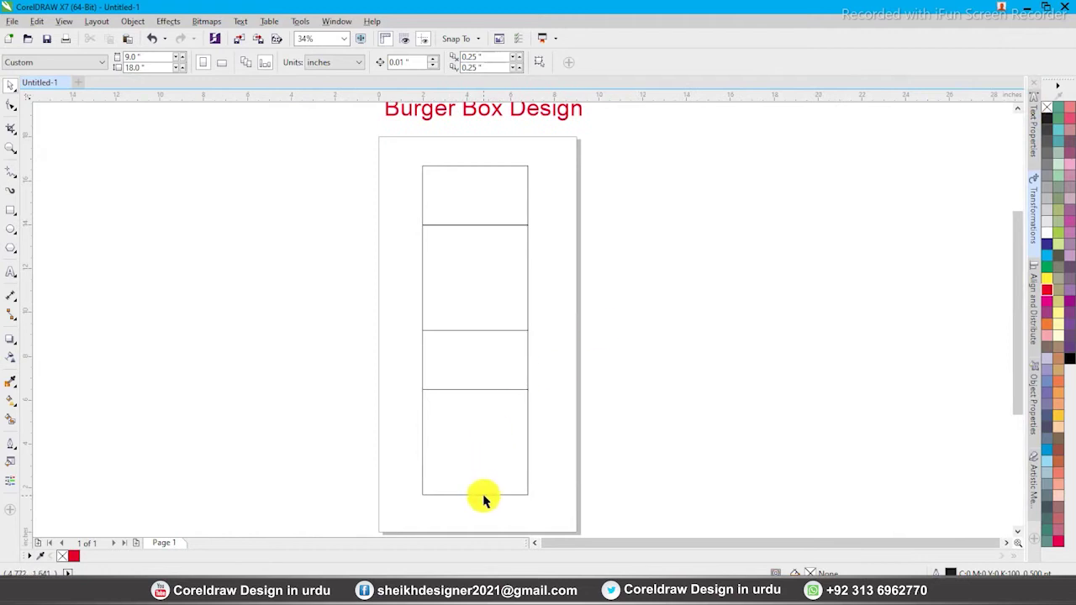
click(481, 495)
click(559, 504)
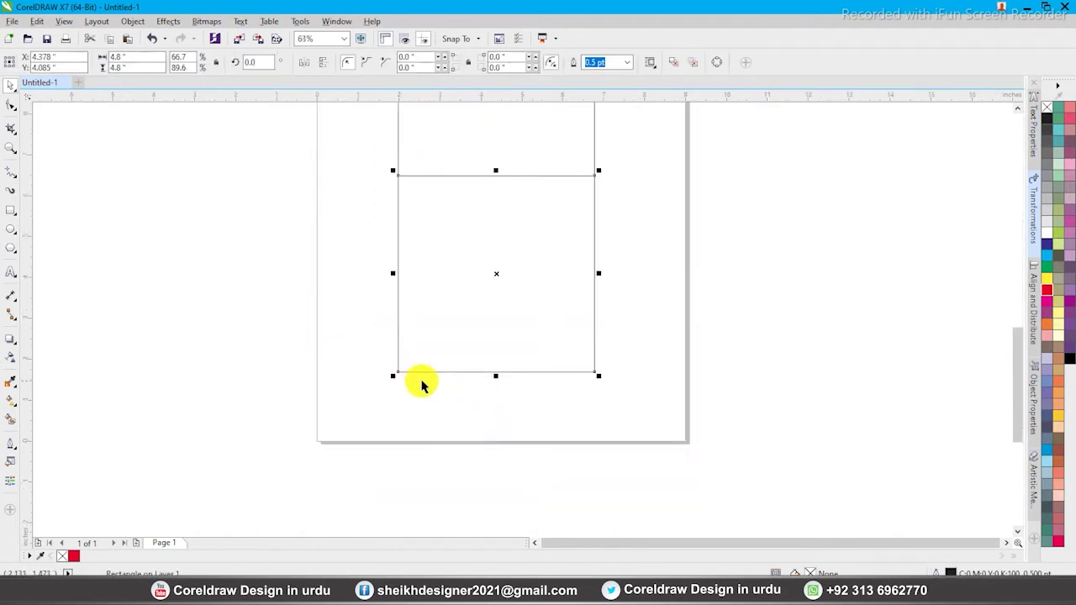
Mirror a copy of the bottom square downward, set its height to 0.75 inch, and snap it beneath
drag(495, 171, 504, 396)
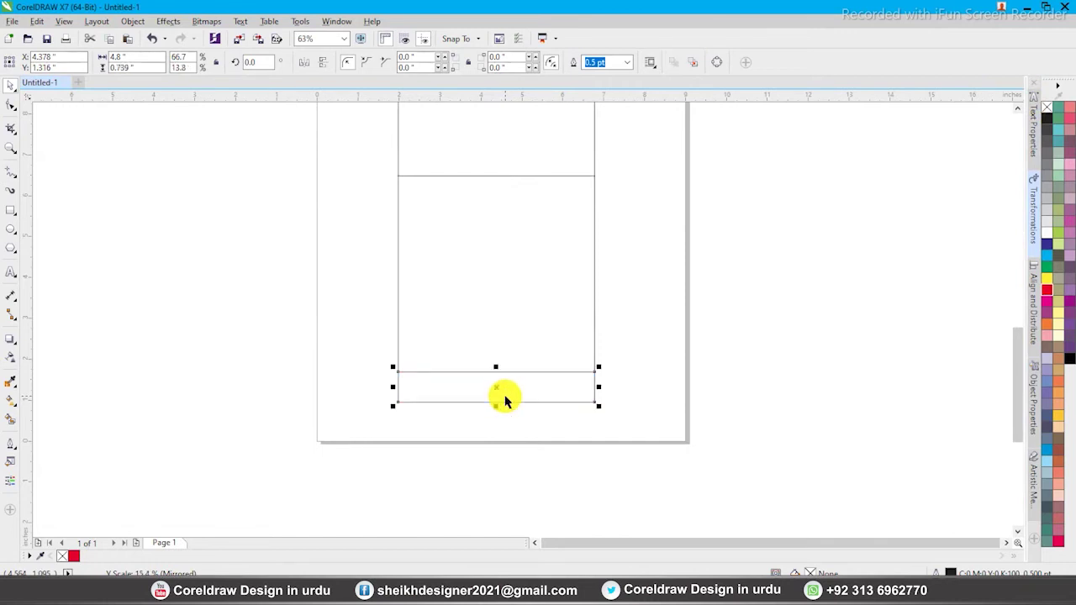
key(BackSpace)
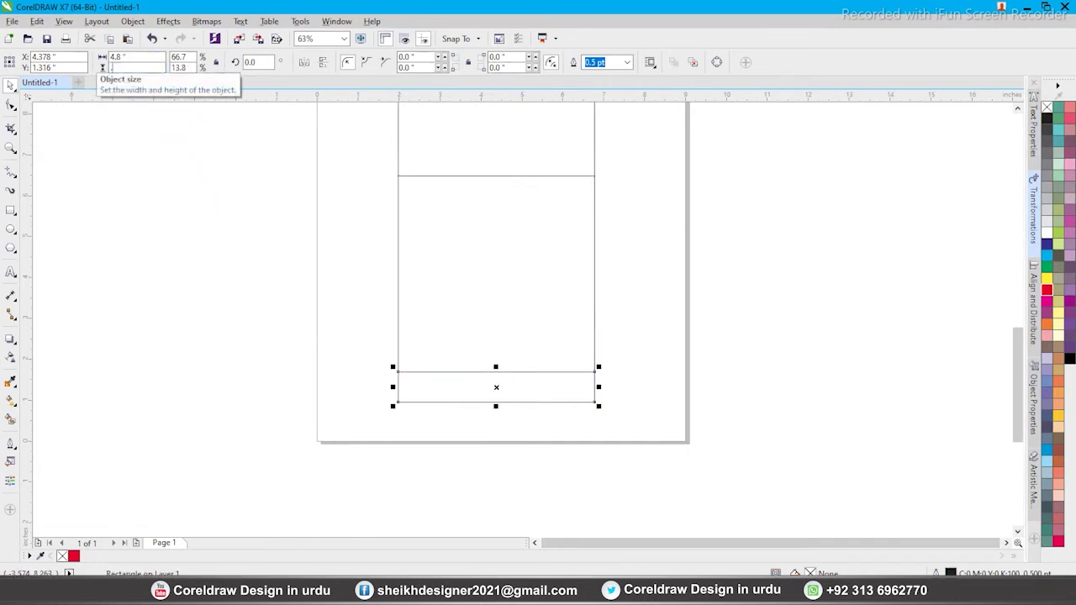
text(.75)
key(Return)
key(shift+F2)
mouse_move(507, 384)
mouse_down()
mouse_move(524, 365)
mouse_move(526, 392)
mouse_up()
drag(509, 243, 506, 205)
Zoom back out to the box column and select the bottom square
key(Escape)
scroll(558, 435, down, 6)
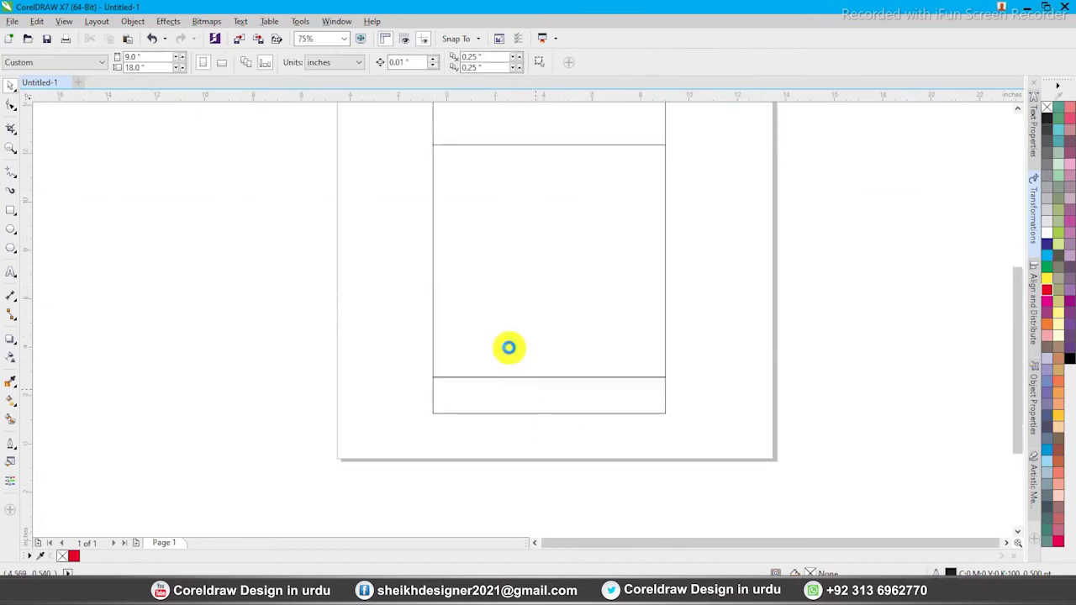
drag(438, 152, 630, 440)
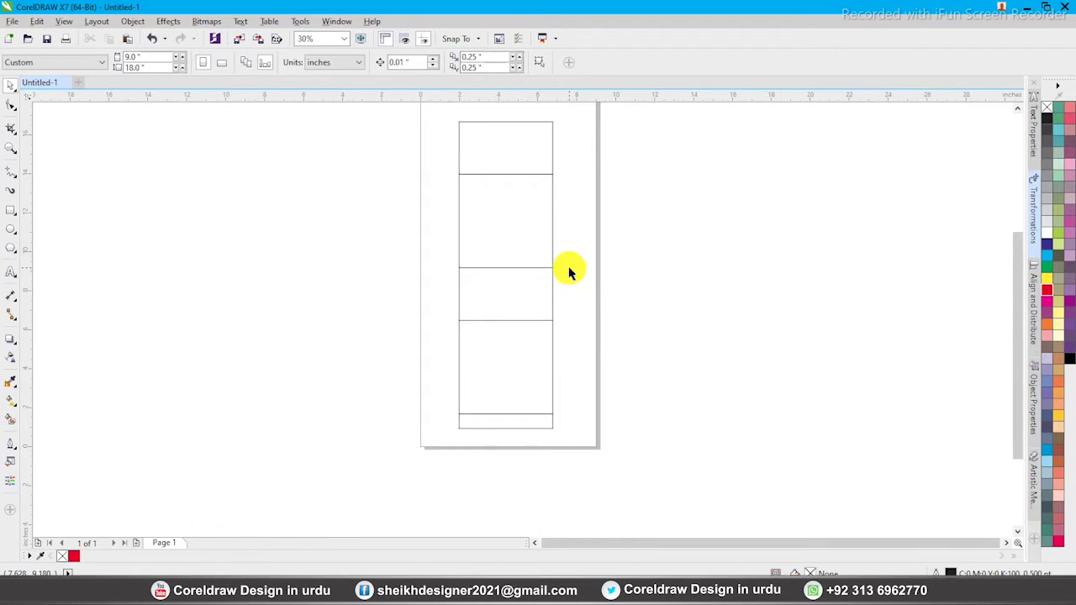
drag(556, 119, 574, 379)
click(552, 363)
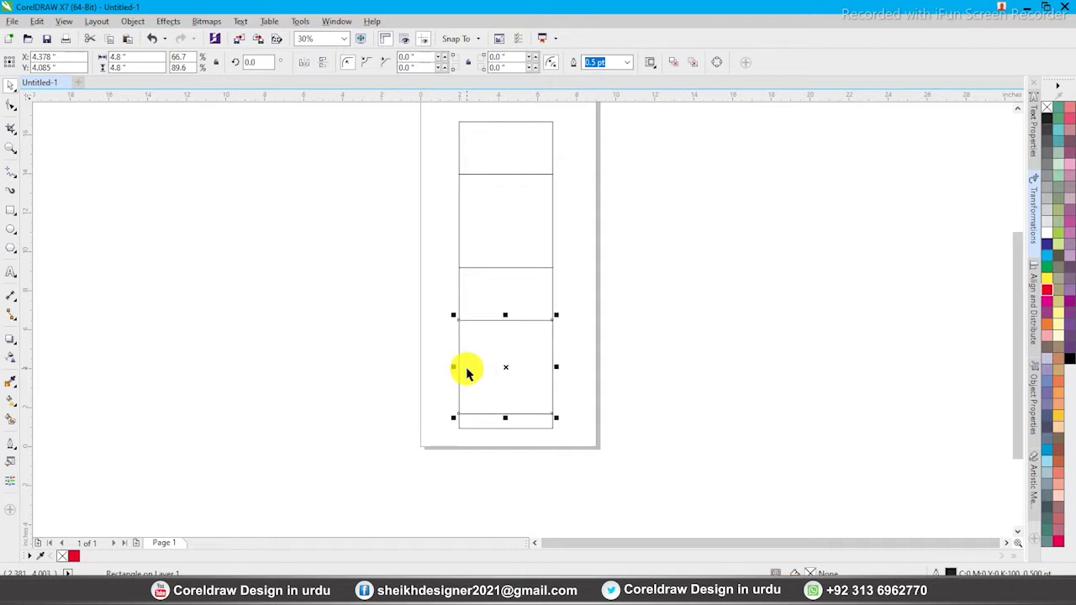
Mirror a 2.2-inch-wide copy of the bottom square to its right edge, then narrow it to about 1.58 inches
drag(455, 366, 559, 367)
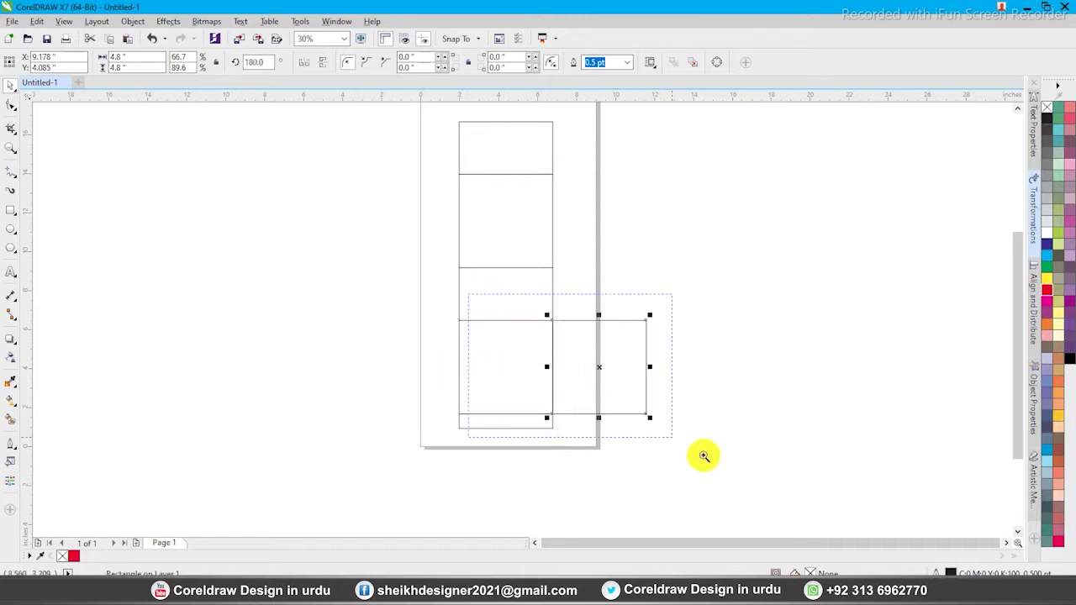
drag(704, 455, 713, 458)
text(2.2)
key(Return)
drag(493, 252, 426, 251)
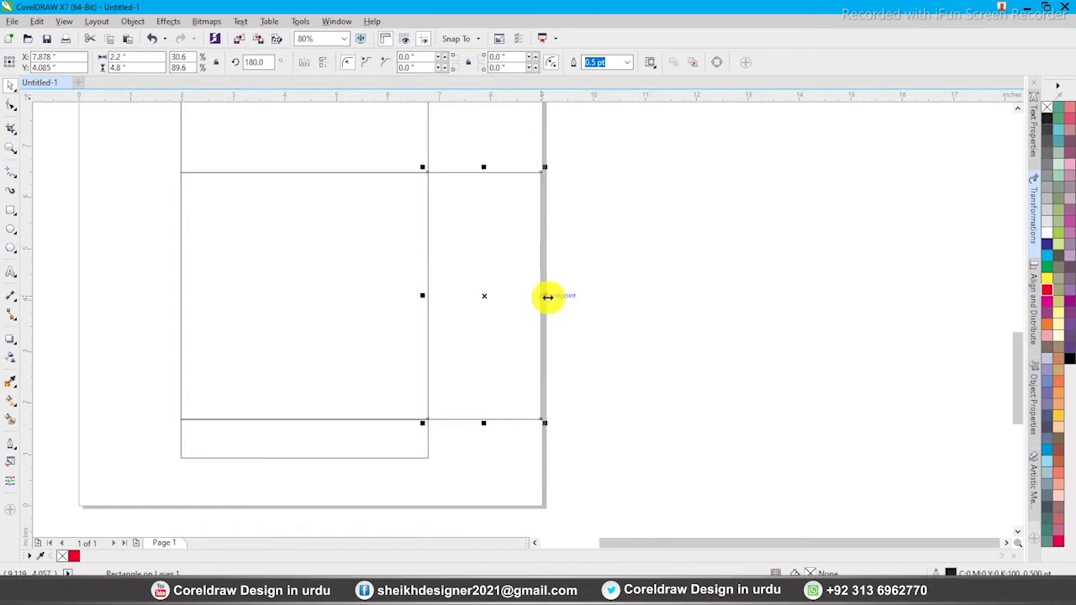
drag(547, 297, 516, 297)
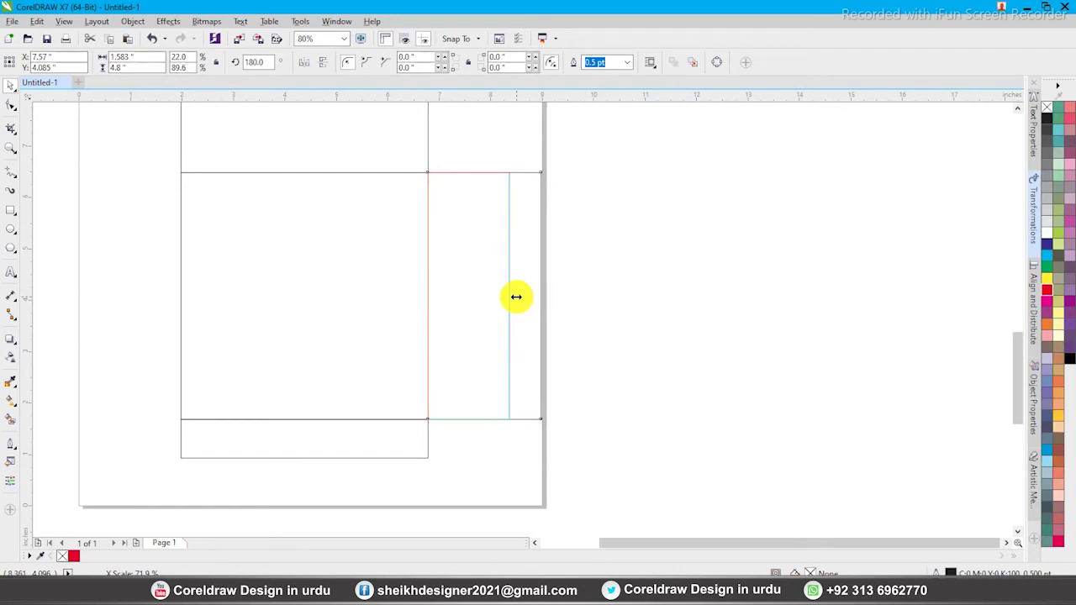
drag(516, 300, 517, 299)
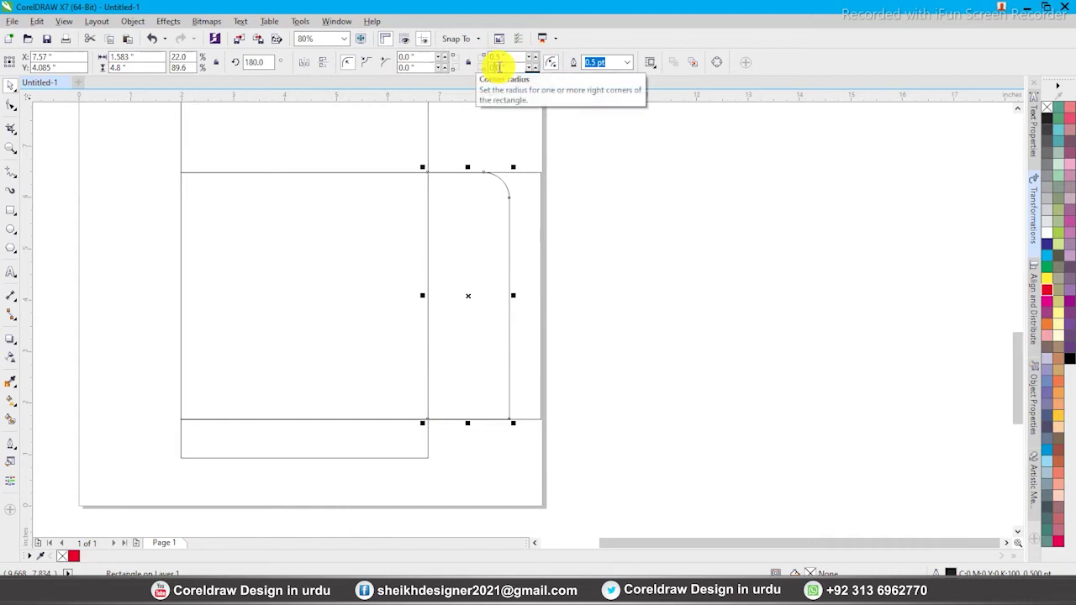
Set the side flap's outer corner radii to 0.8 inch and toggle relative corner scaling
click(499, 67)
key(BackSpace)
text(5)
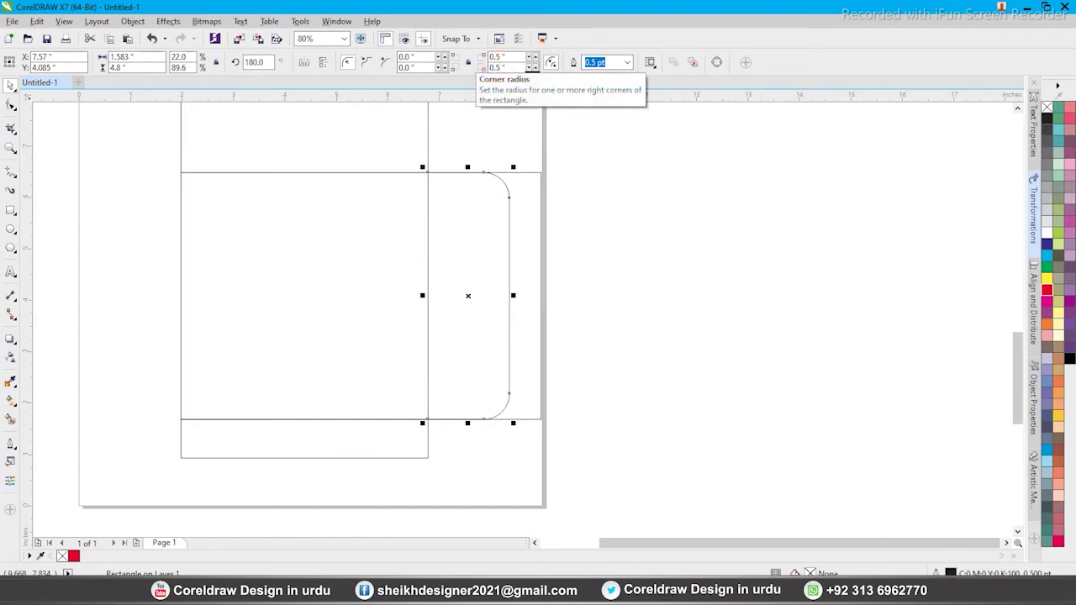
click(499, 56)
key(Left)
click(519, 53)
key(Left)
drag(496, 58, 550, 60)
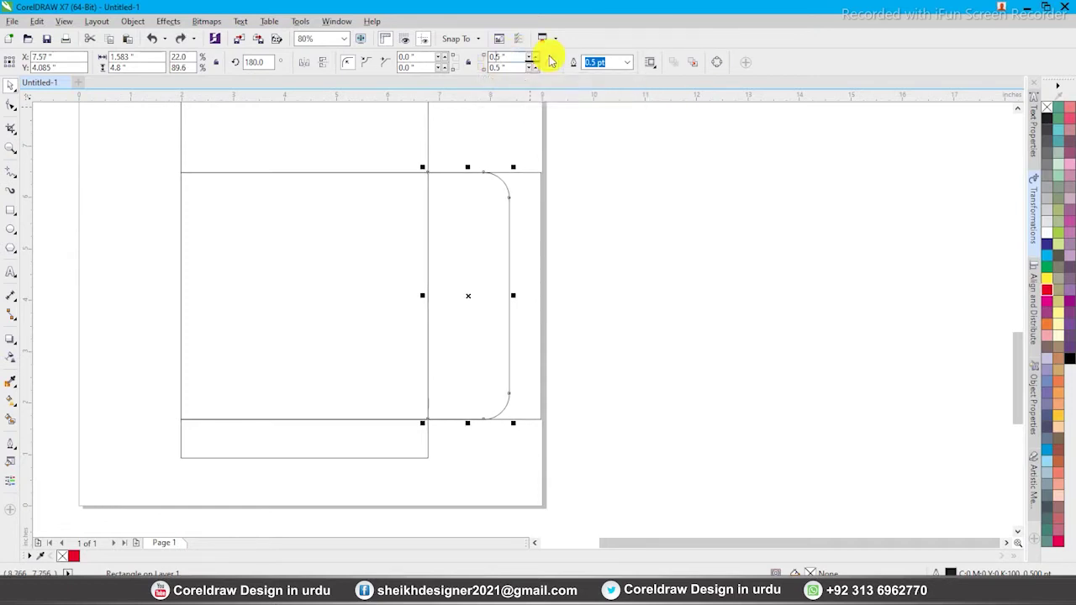
text(8)
key(Return)
click(551, 60)
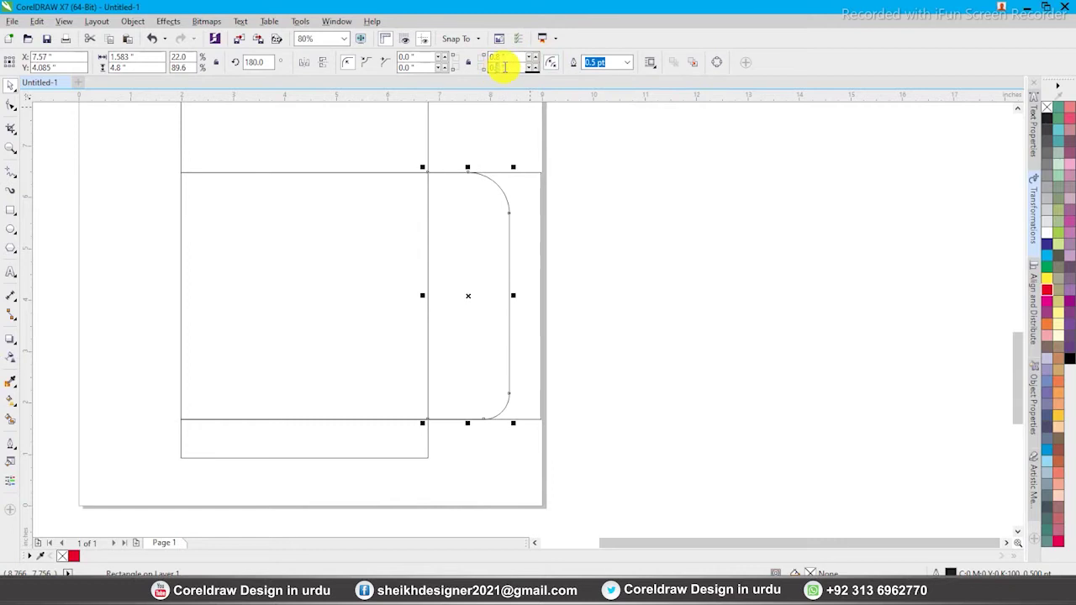
Drop a copy of the rounded flap slightly to the right
click(630, 378)
click(508, 262)
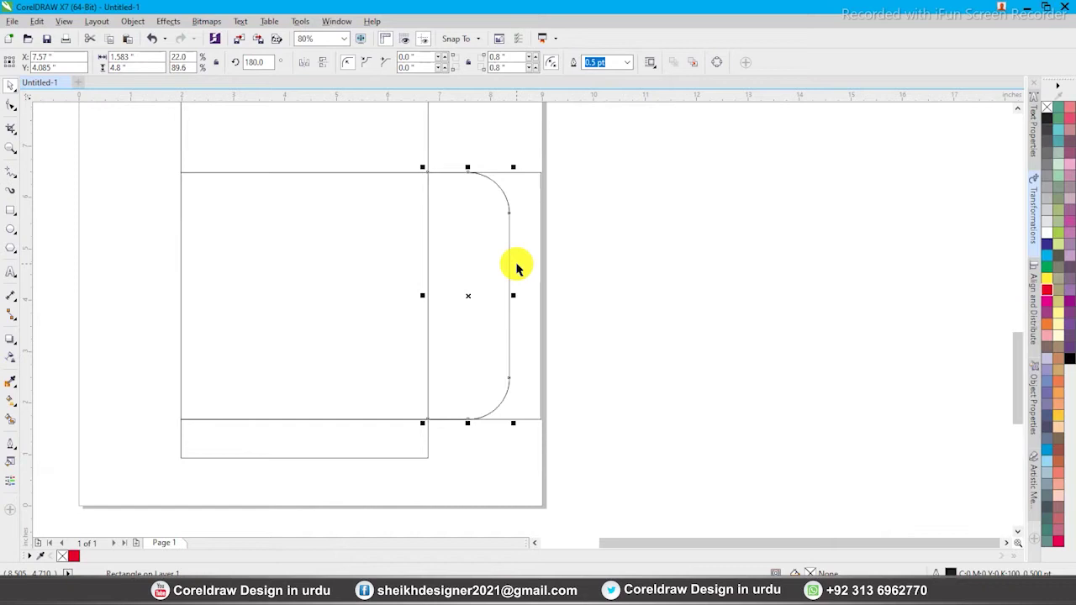
drag(471, 294, 495, 296)
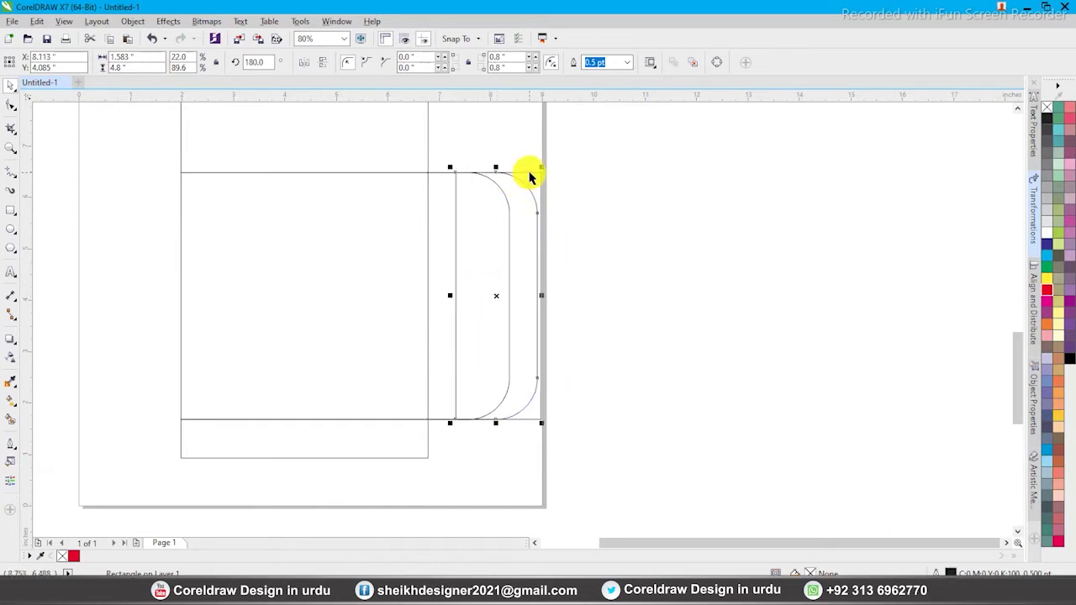
Shorten the rounded flap from its top and center it vertically on the arc shape
shift+click(529, 172)
click(531, 183)
click(524, 178)
drag(499, 167, 510, 264)
shift+click(509, 220)
key(e)
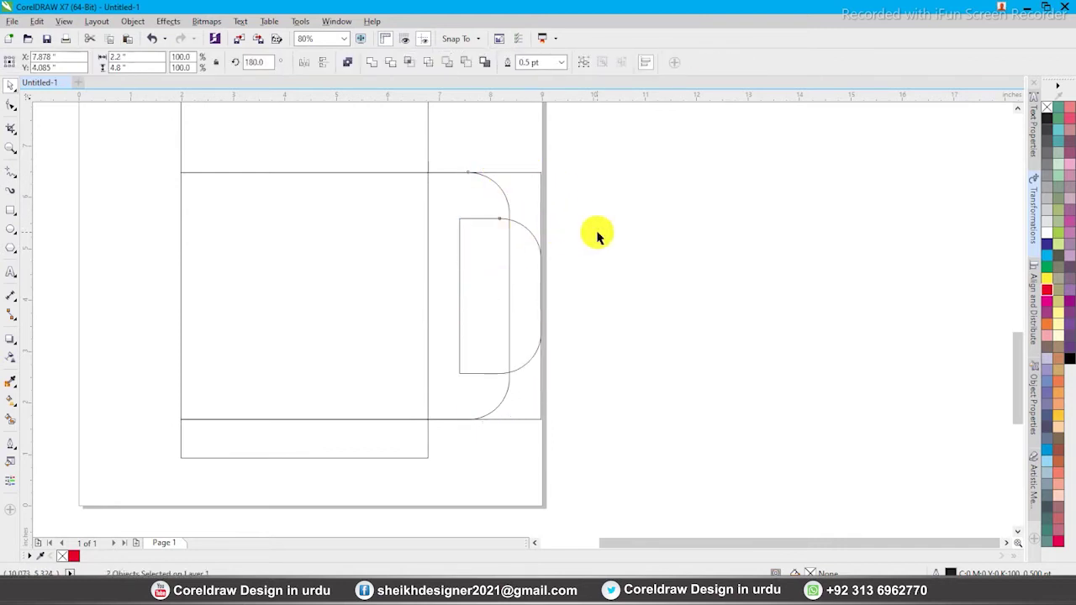
Weld the inner rectangle with the arc, then undo the weld
click(597, 233)
click(517, 223)
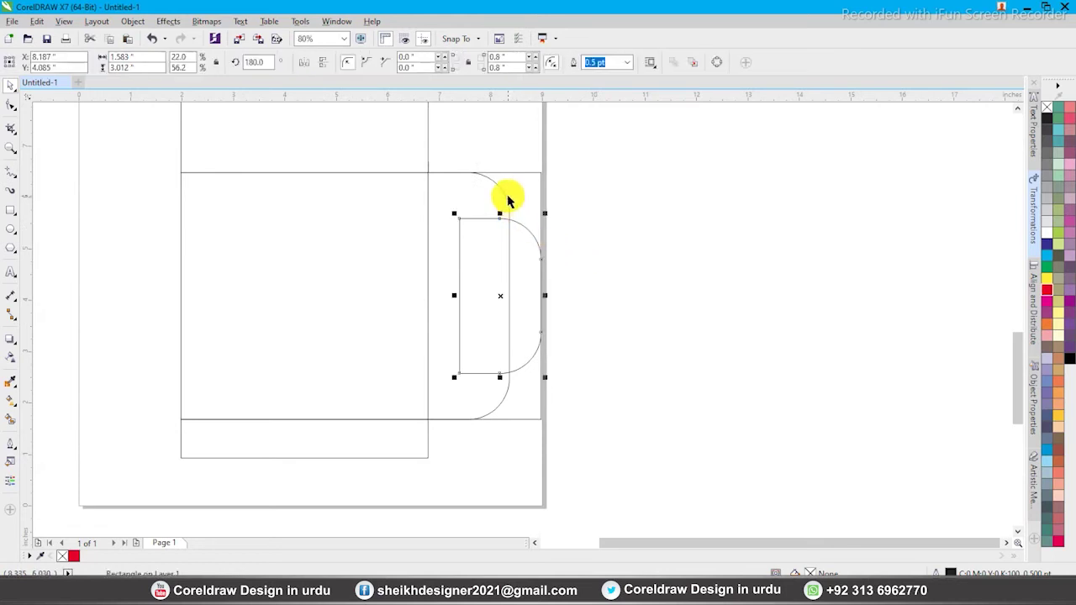
shift+click(504, 198)
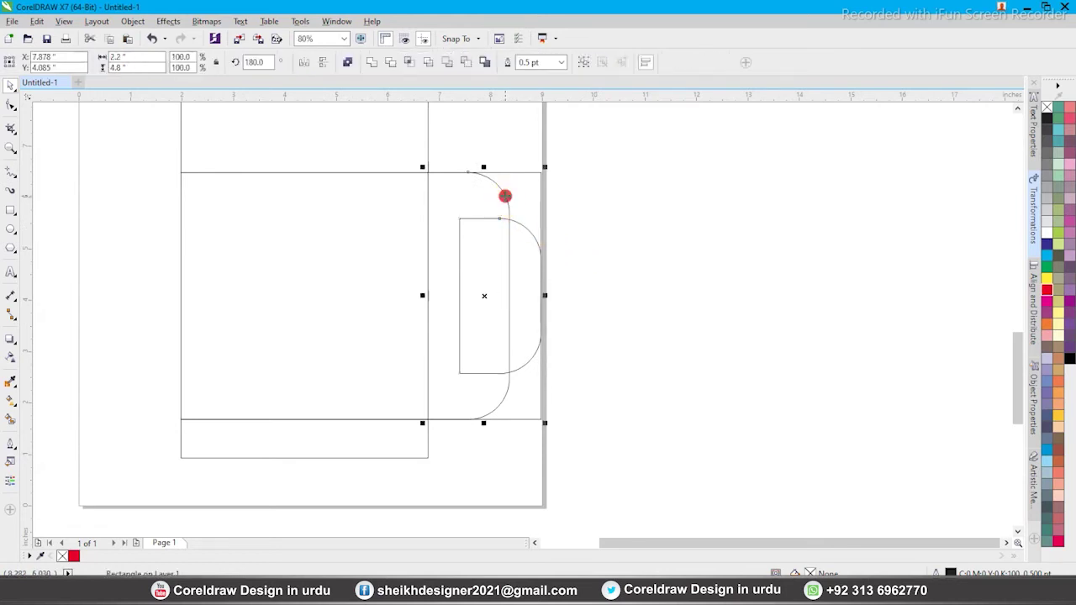
click(375, 66)
click(600, 224)
click(518, 224)
key(ctrl+z)
Shorten the inner rounded piece and weld it with the large tab into one scalloped flap
click(577, 240)
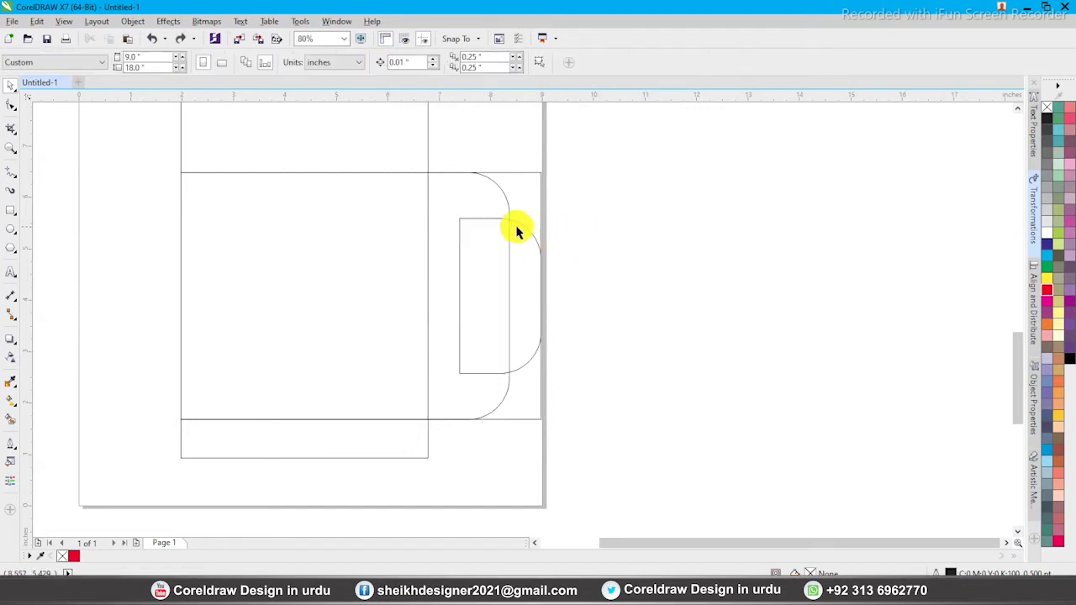
click(495, 219)
drag(499, 215, 505, 237)
shift+click(511, 227)
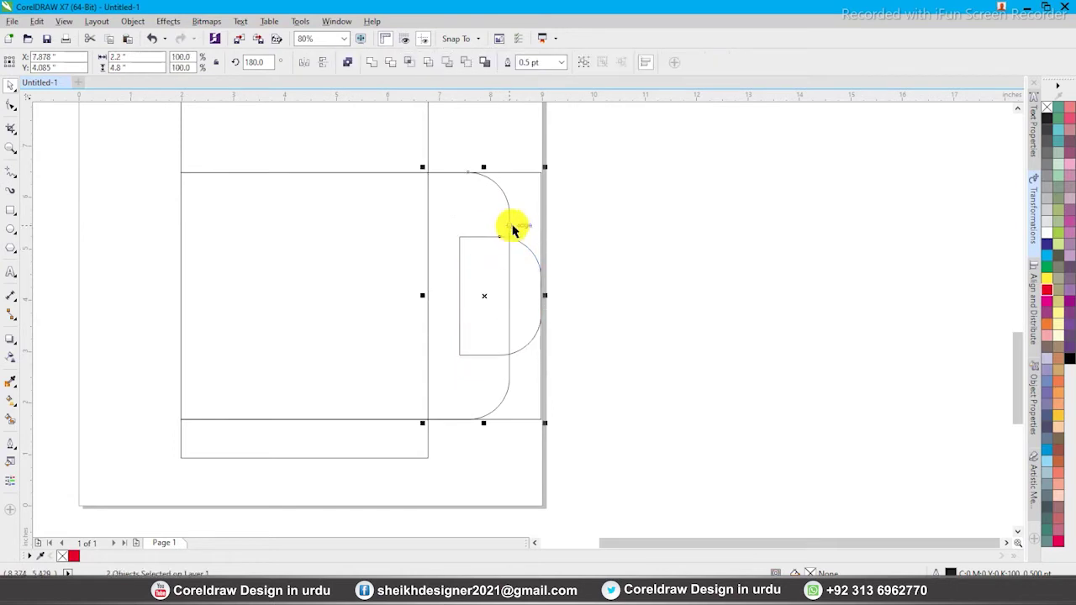
click(370, 63)
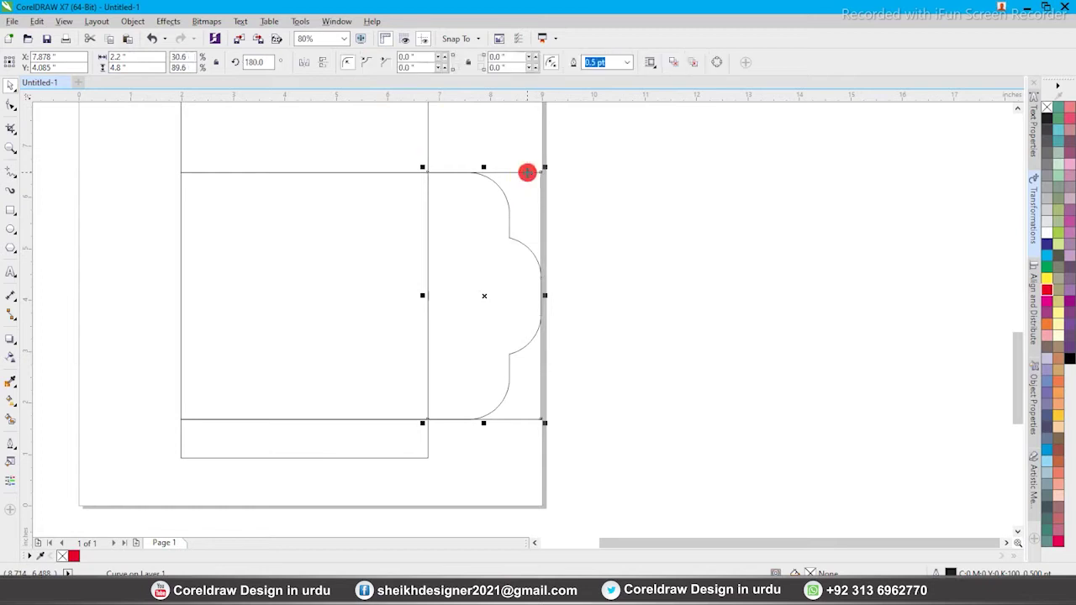
Copy the scalloped flap, mirror it horizontally, and butt it against the base panel's left edge
click(521, 240)
drag(519, 246, 229, 242)
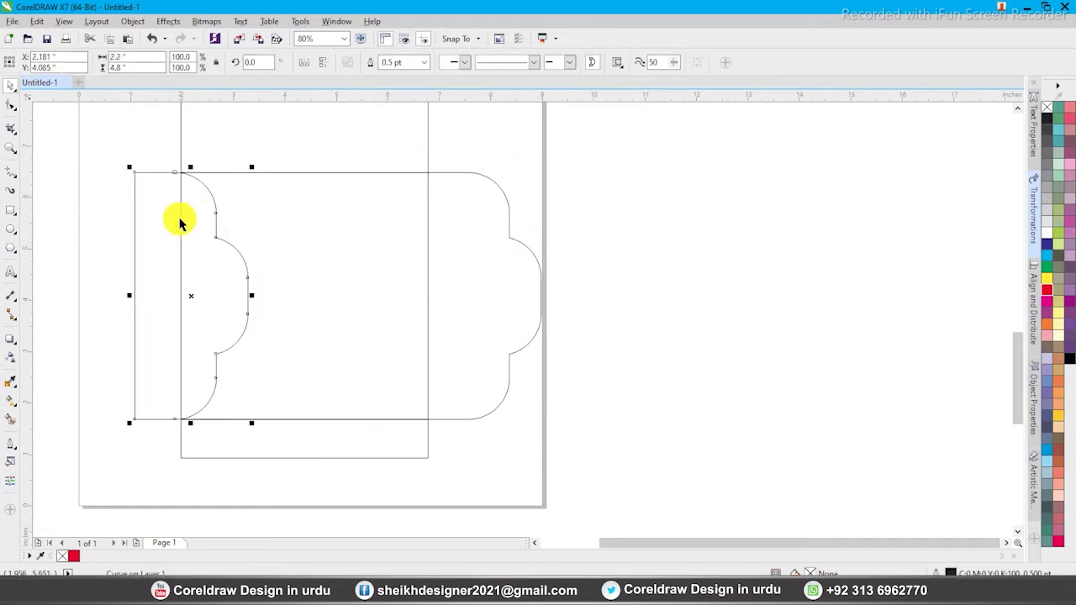
click(305, 64)
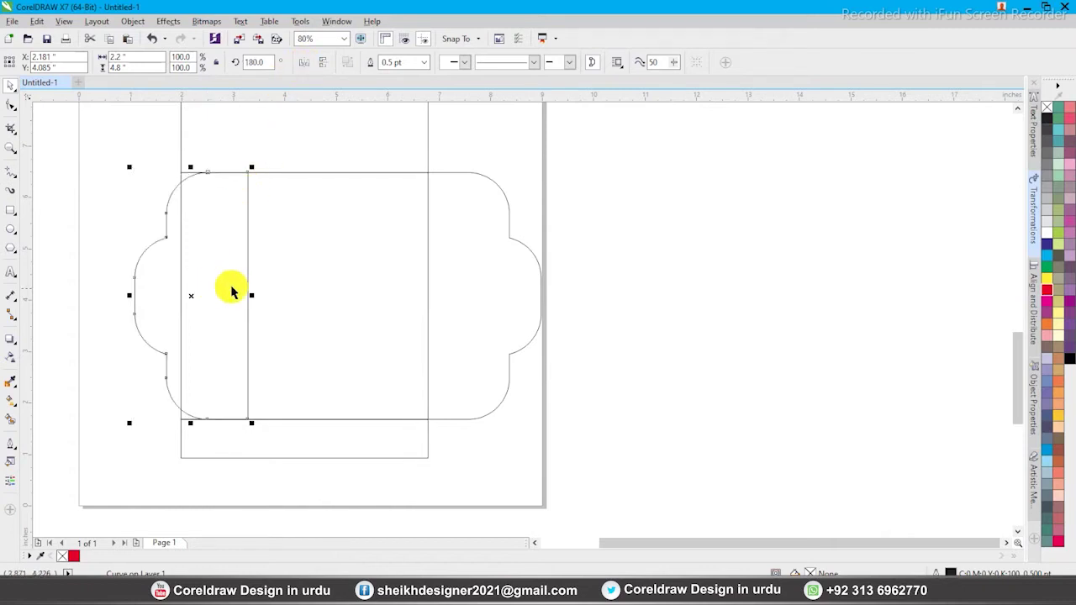
drag(250, 278, 183, 277)
Make the rectangle above the base 2.2 inches wide and left-align it to the wider panel
click(498, 312)
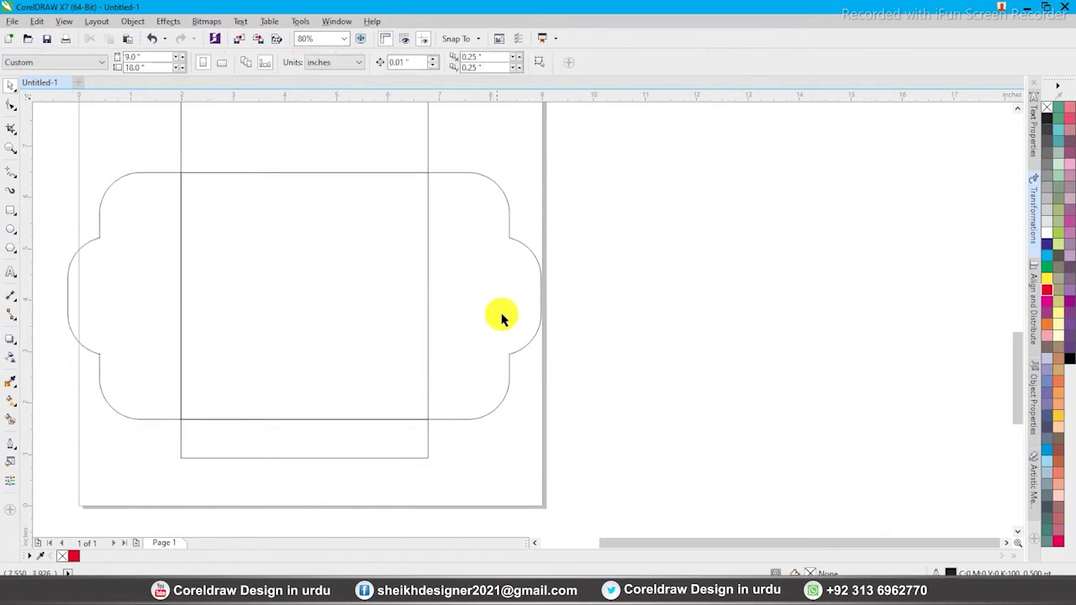
scroll(498, 312, down, 3)
scroll(308, 288, up, 2)
click(319, 300)
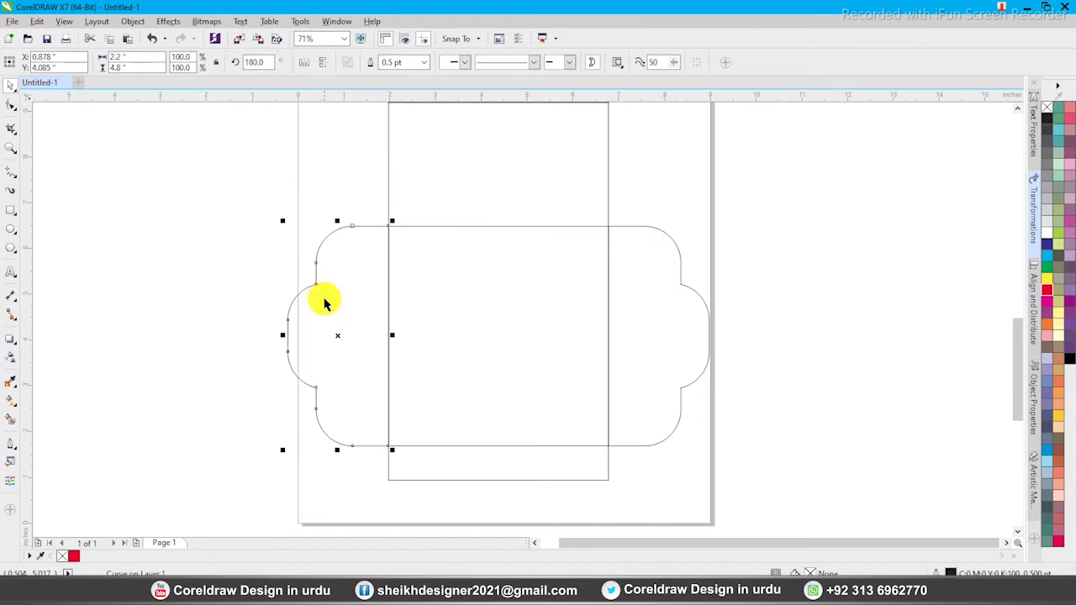
scroll(398, 336, down, 4)
scroll(358, 199, up, 2)
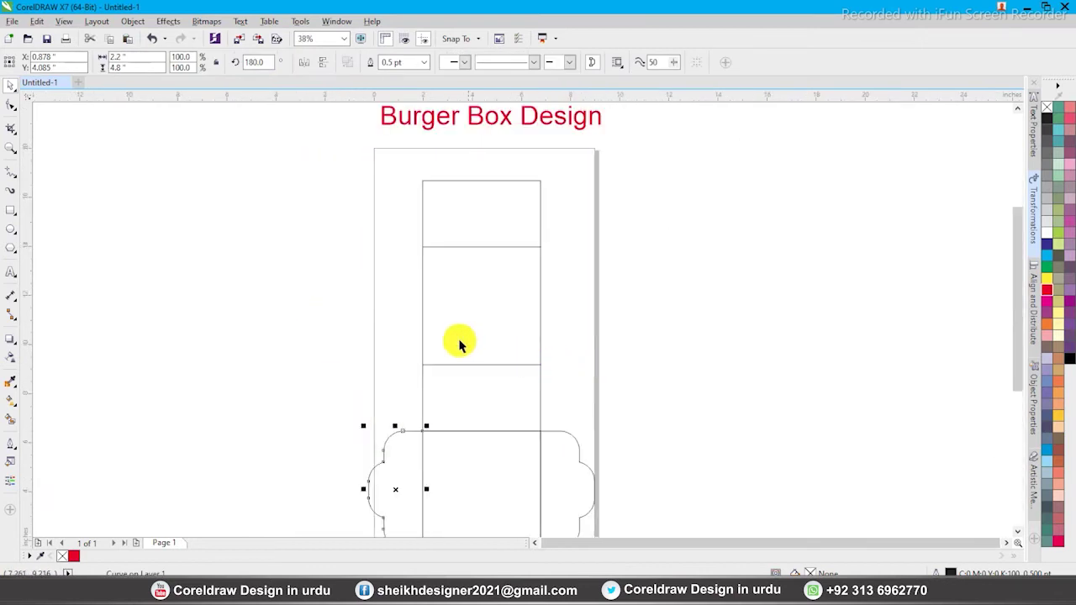
click(423, 390)
scroll(653, 465, up, 3)
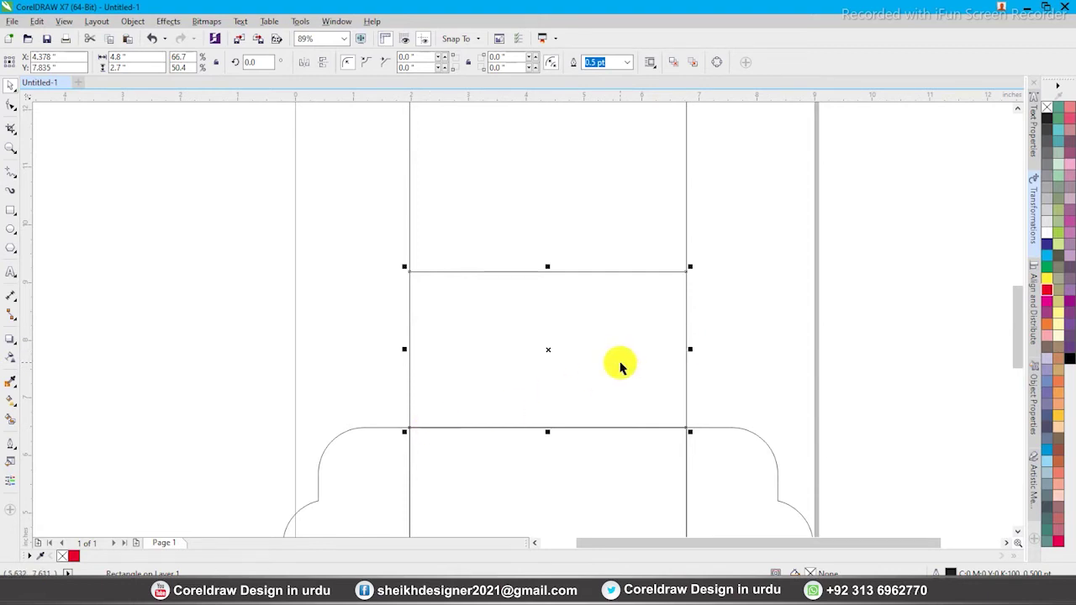
click(139, 56)
text(2.2)
key(Return)
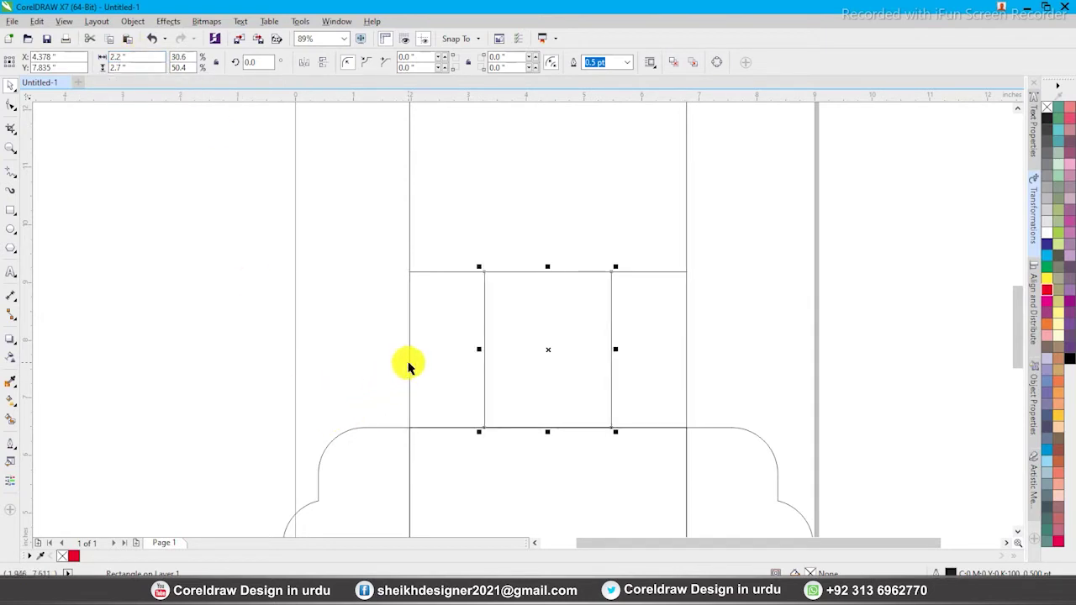
shift+click(410, 362)
key(l)
click(533, 336)
Mirror the narrow rectangle out past the panel's left edge
drag(542, 352, 313, 348)
scroll(305, 306, down, 2)
key(F2)
drag(226, 224, 681, 490)
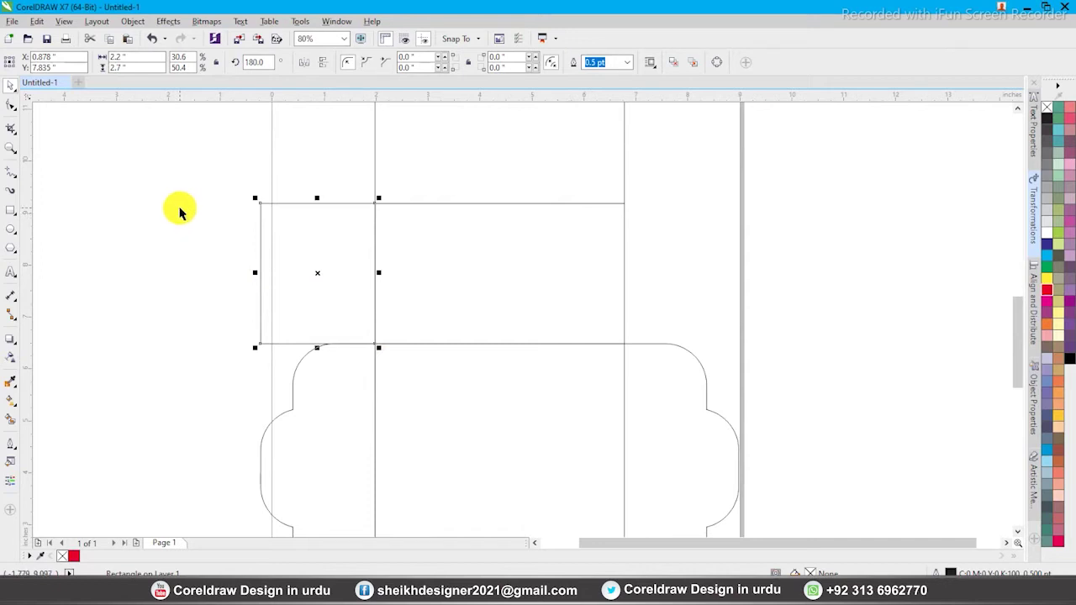
key(F2)
drag(241, 163, 552, 373)
Convert the side rectangle to curves and reshape it with a V notch and lowered top-left corner
key(ctrl+q)
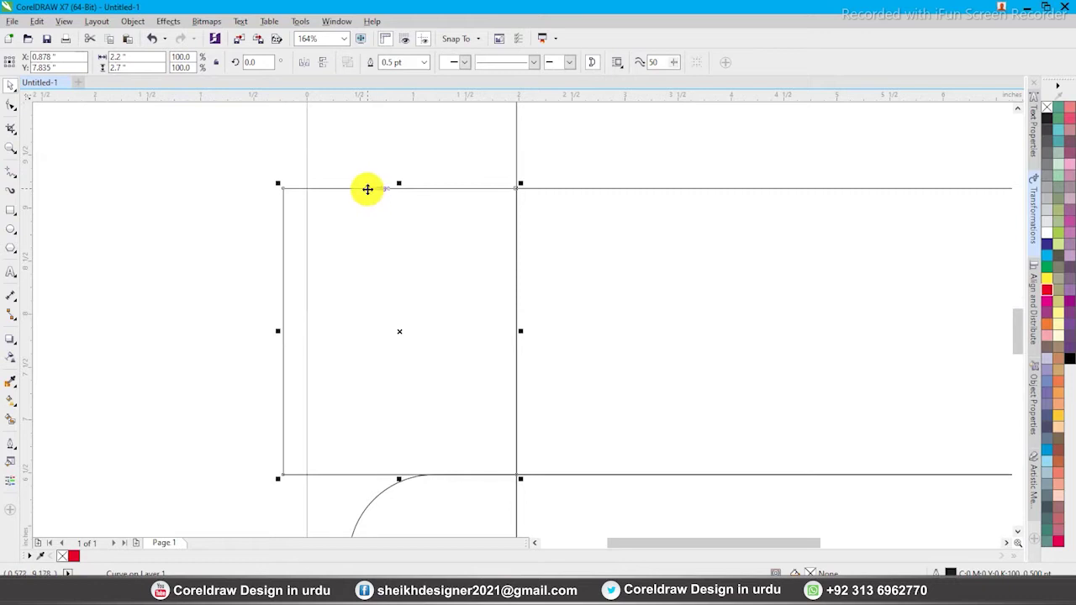
click(377, 193)
key(ctrl+z)
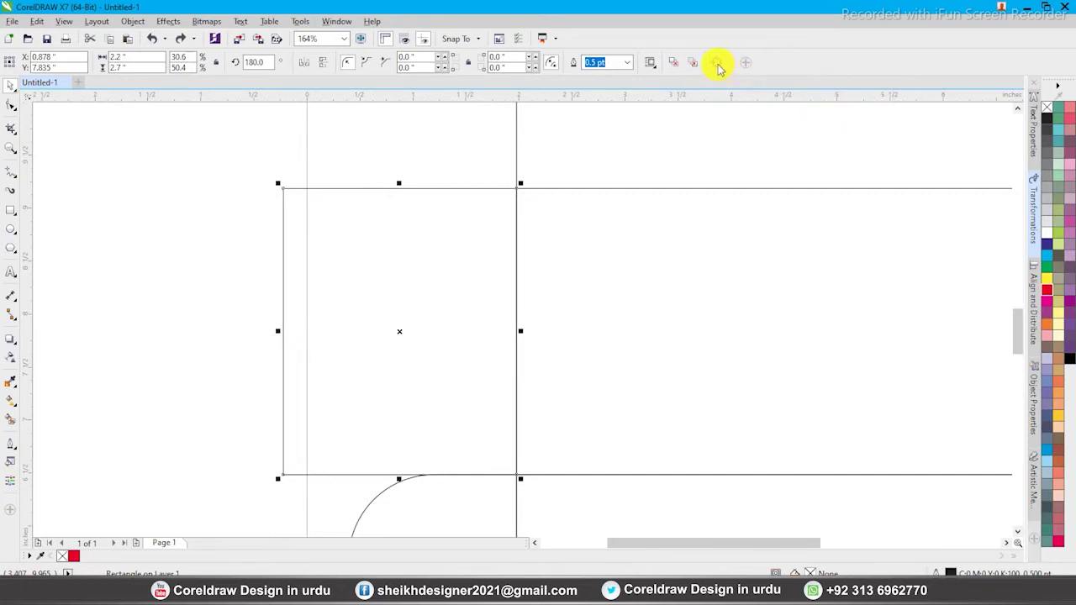
click(717, 64)
double_click(332, 190)
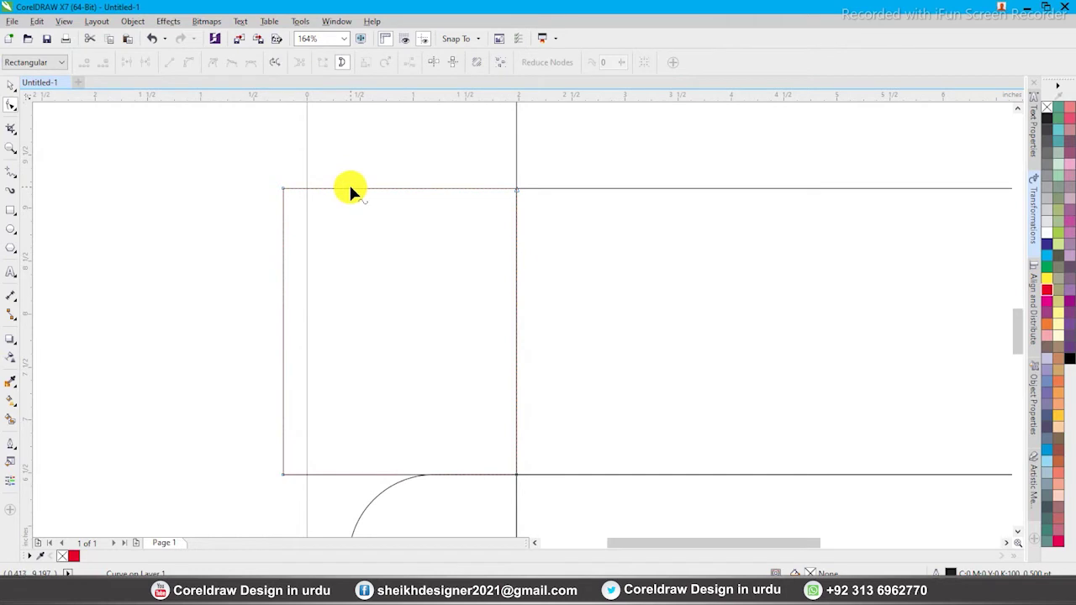
click(351, 190)
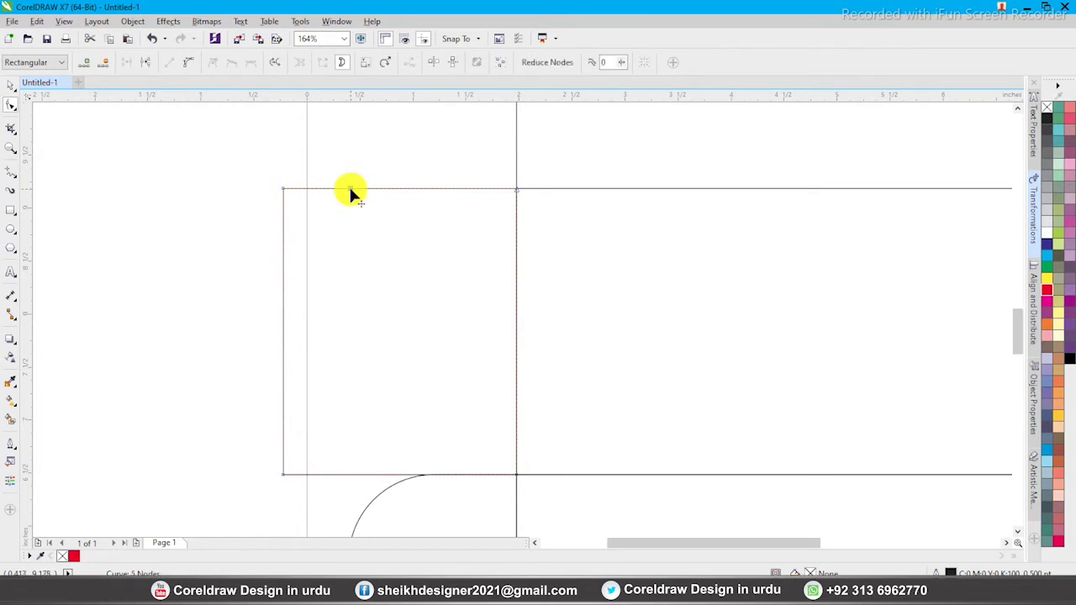
drag(351, 191, 358, 313)
drag(284, 189, 284, 242)
key(space)
Copy the notched flap to the panel's right side and mirror it to face outward
scroll(280, 225, down, 2)
click(281, 232)
key(F2)
drag(243, 173, 575, 334)
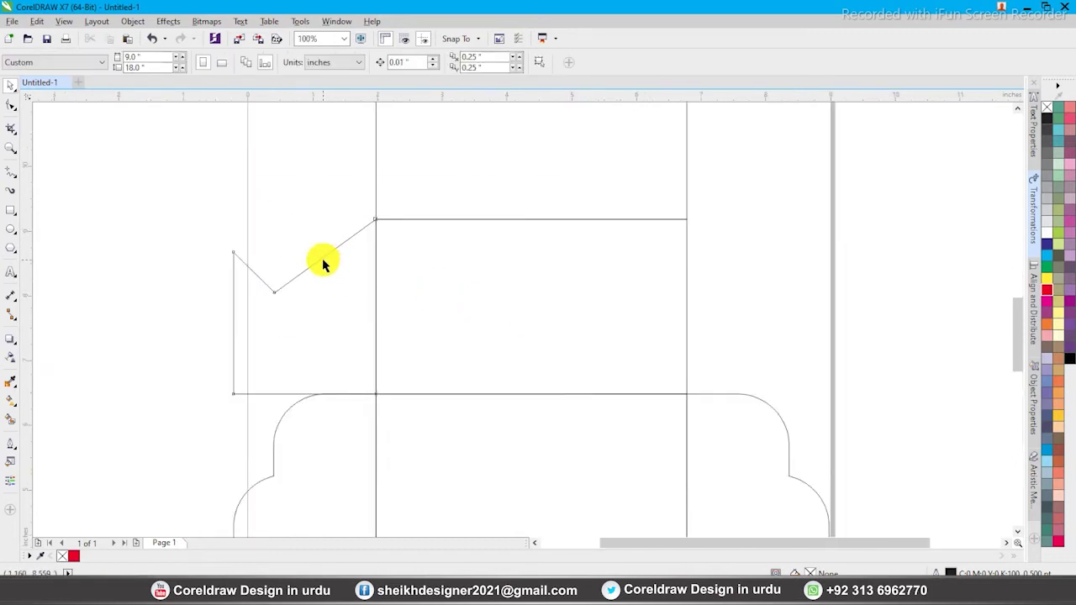
click(303, 269)
drag(305, 308, 510, 318)
drag(576, 243, 685, 241)
drag(541, 306, 750, 306)
click(784, 209)
Widen the page to 15 inches
scroll(560, 286, down, 2)
key(F2)
drag(358, 143, 756, 351)
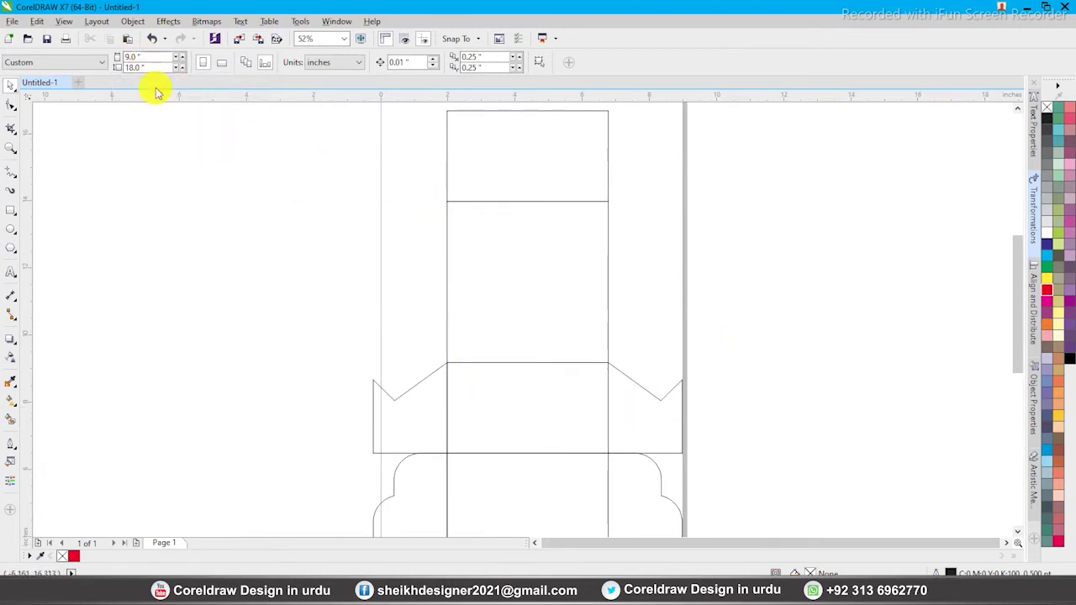
text(15)
key(Return)
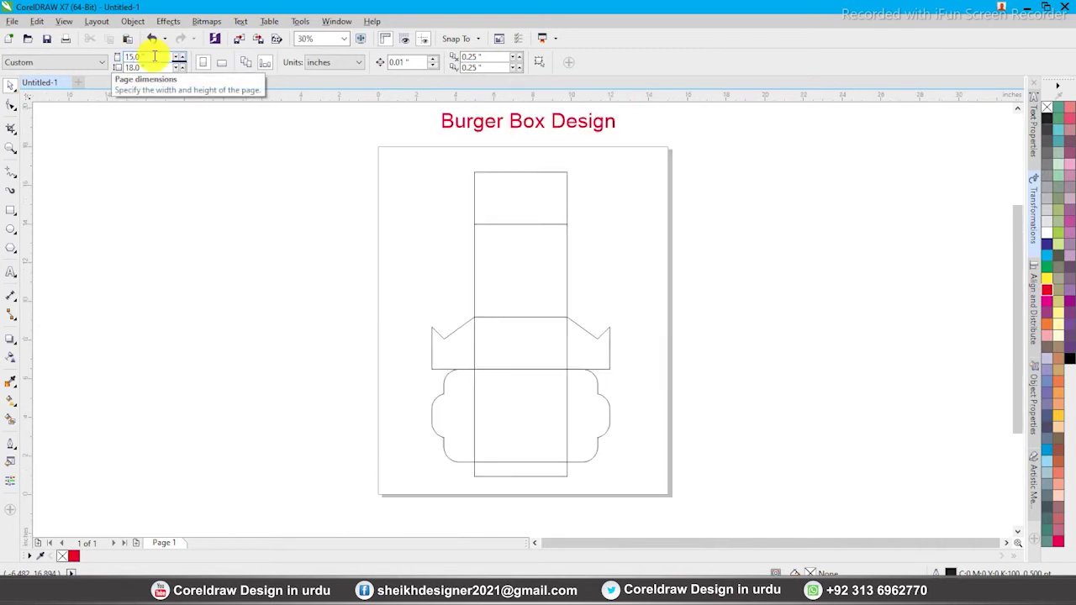
scroll(416, 277, up, 2)
Copy both notched flaps to the upper panel's top edge, top-aligned and flipped upside down
scroll(473, 304, down, 3)
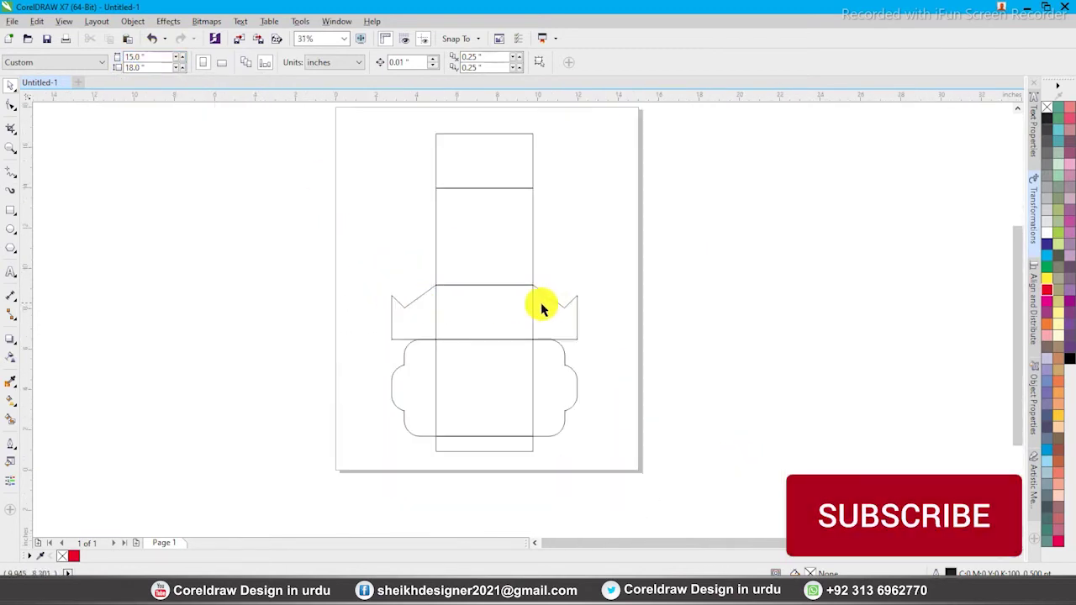
click(552, 296)
shift+click(418, 295)
drag(415, 293, 402, 151)
drag(340, 118, 672, 247)
scroll(451, 173, up, 5)
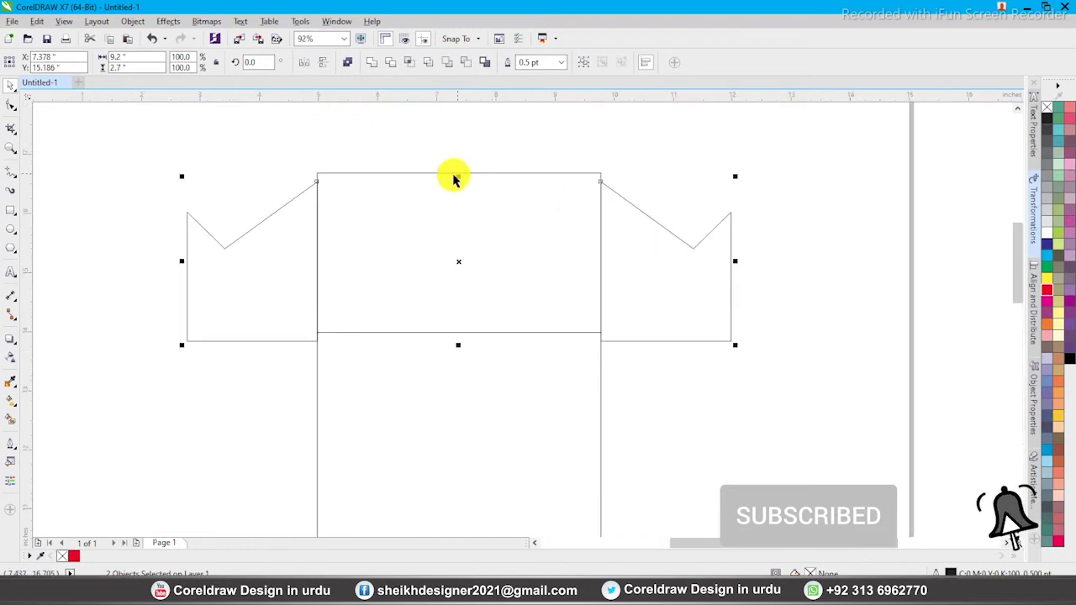
key(t)
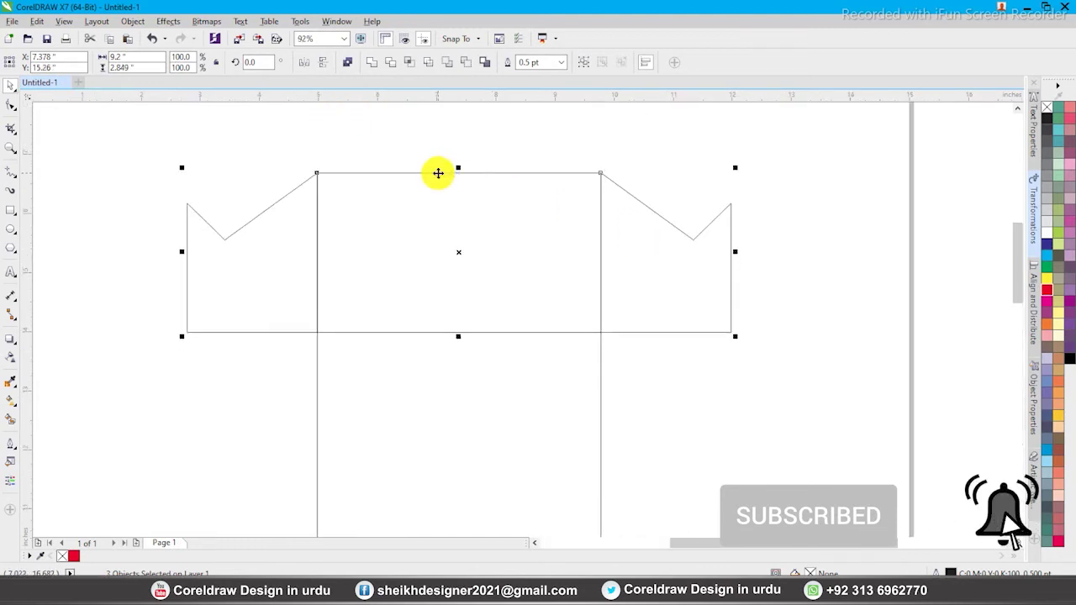
drag(132, 140, 441, 387)
drag(559, 138, 849, 374)
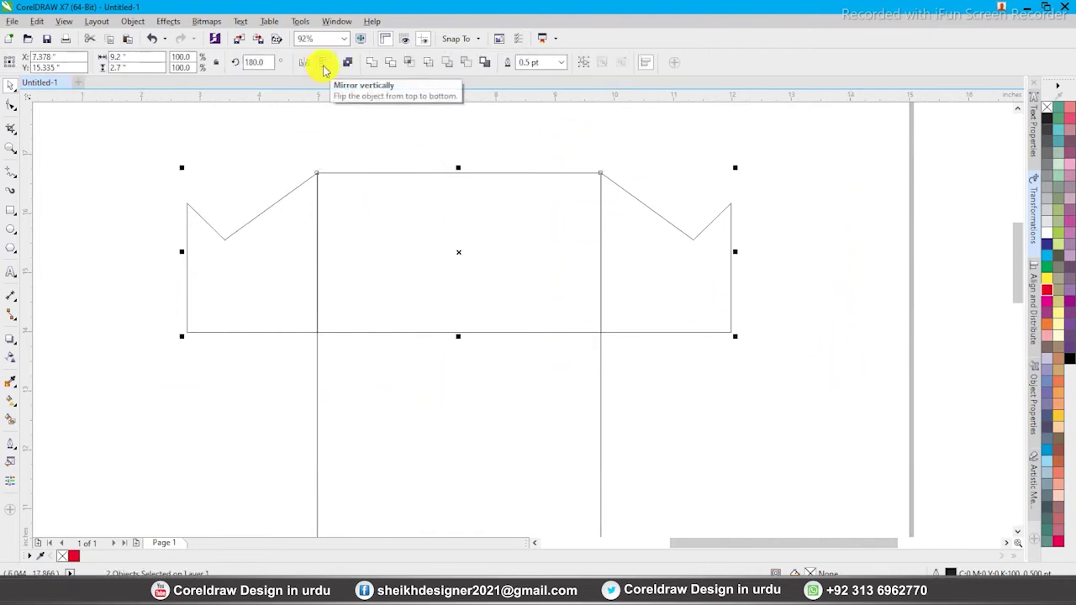
click(324, 69)
click(356, 144)
scroll(197, 196, down, 3)
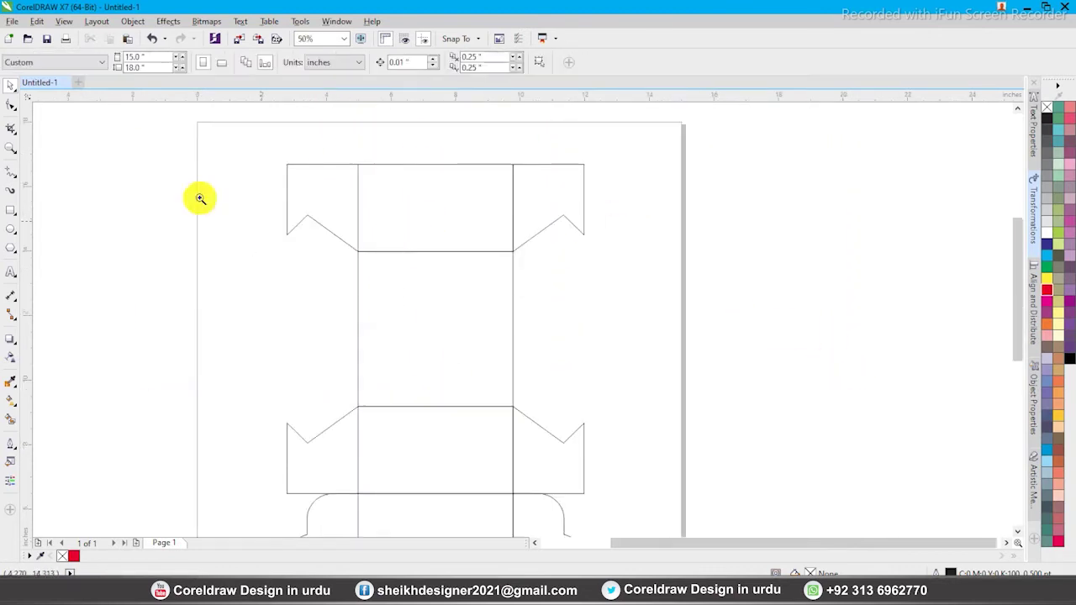
scroll(484, 351, up, 1)
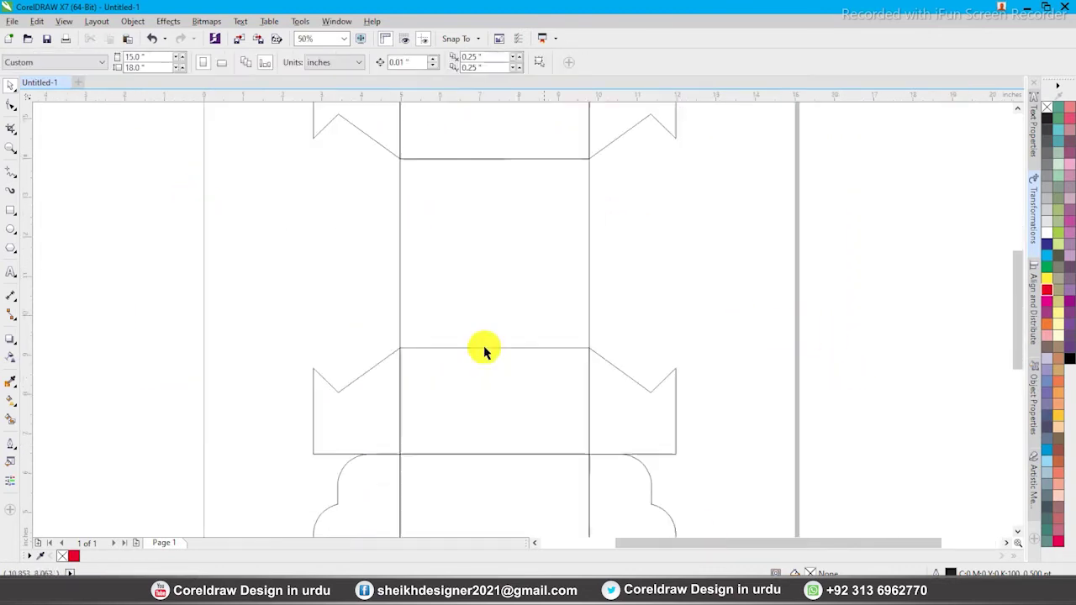
Copy the middle panel left as a 2.2-inch-wide side panel, right-aligned to the flaps
click(589, 273)
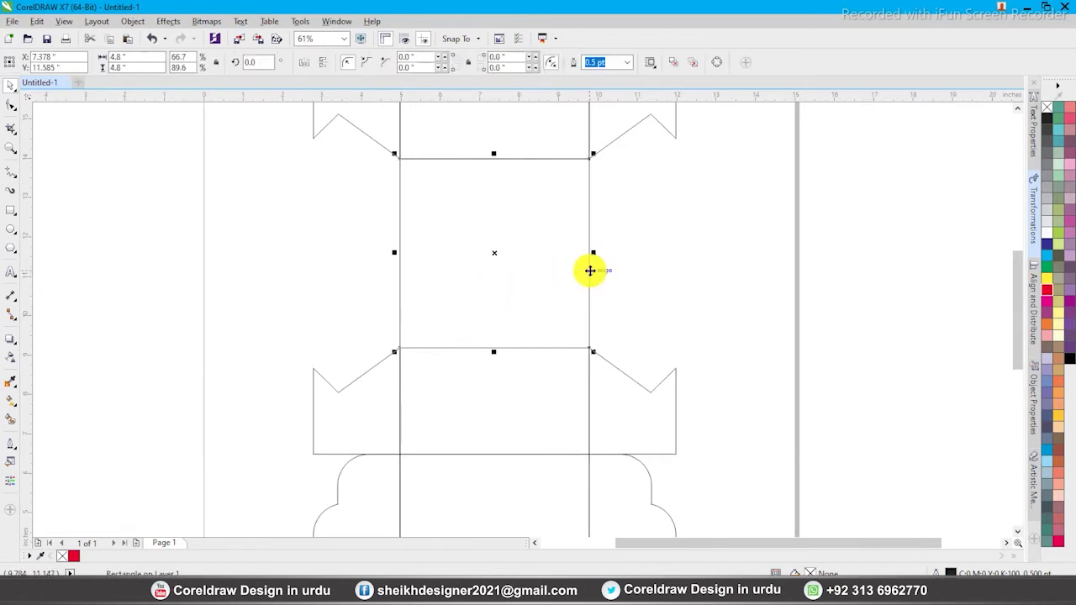
drag(591, 270, 403, 270)
double_click(126, 56)
text(2.2)
key(Return)
shift+click(384, 149)
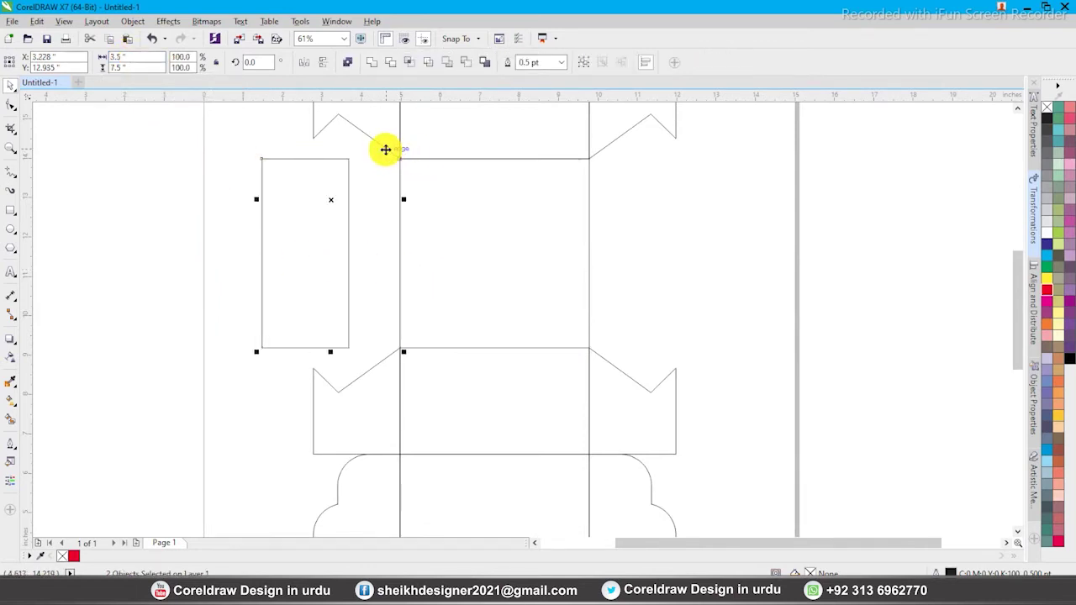
key(r)
click(325, 168)
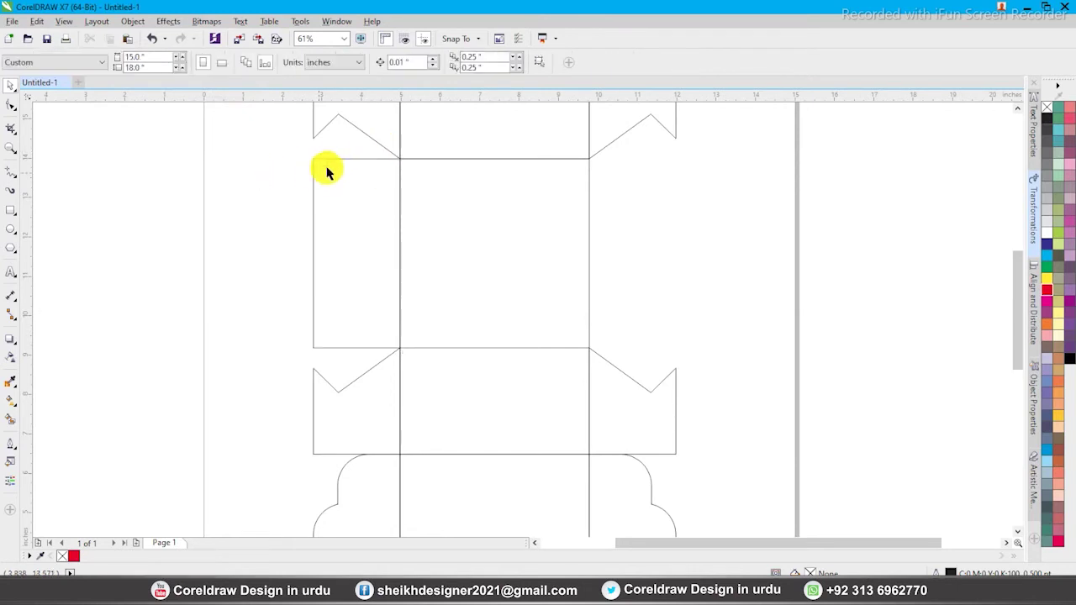
click(335, 160)
key(F2)
drag(283, 143, 586, 404)
click(213, 198)
Draw a straight vertical line inside the left side flap
click(12, 171)
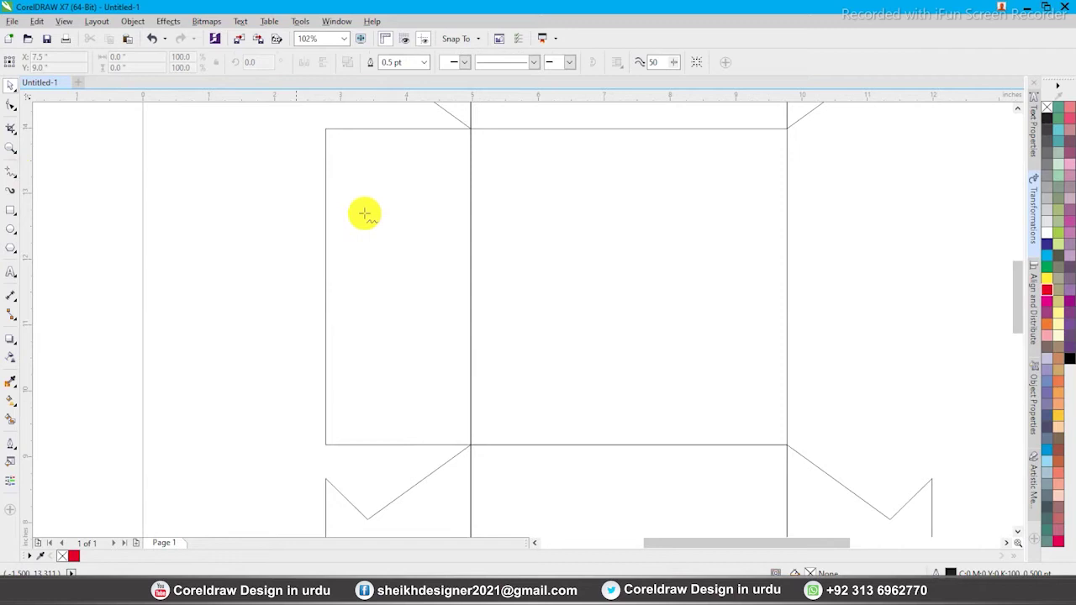
click(367, 193)
key(space)
scroll(380, 277, down, 3)
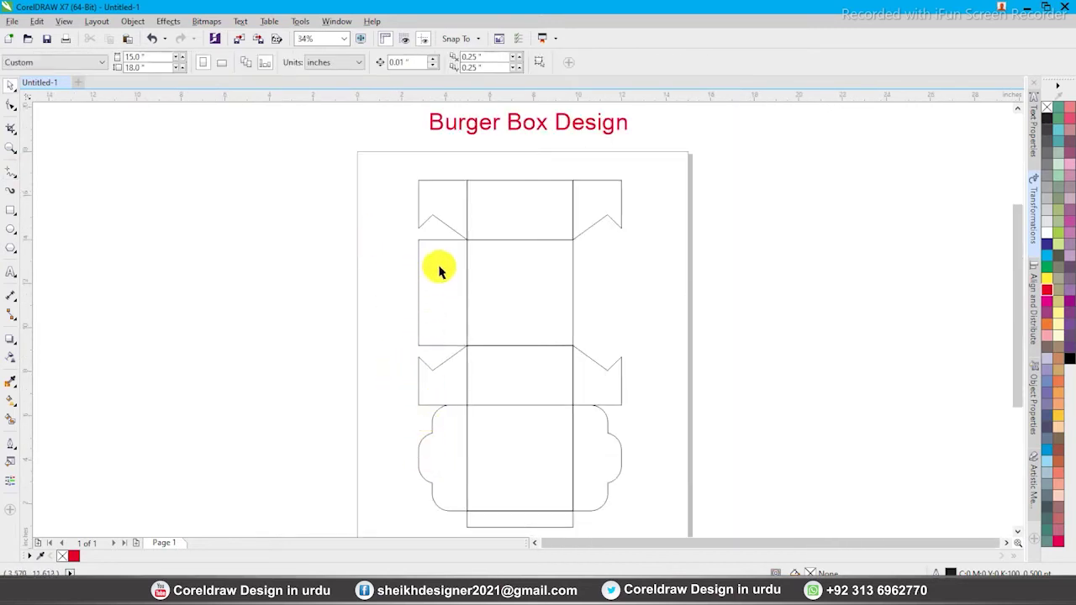
scroll(370, 209, up, 2)
click(318, 248)
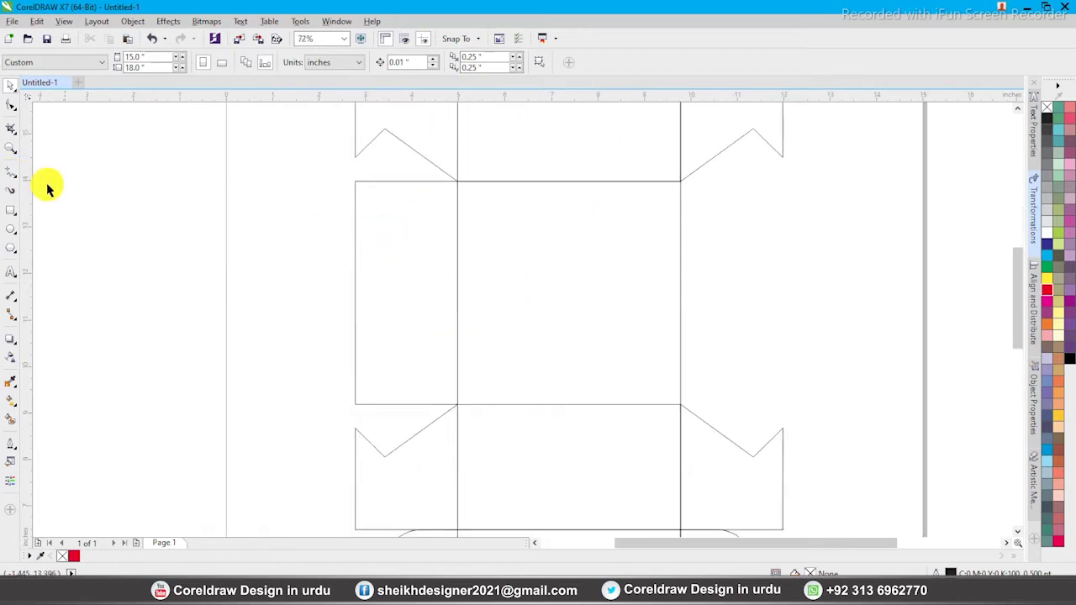
click(11, 169)
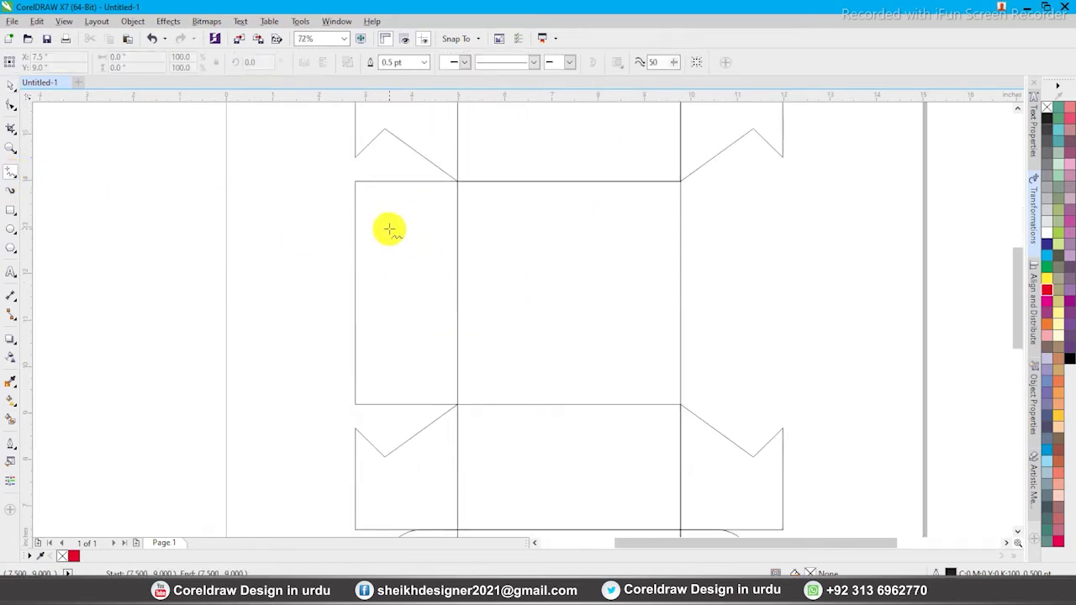
click(389, 228)
click(391, 348)
key(space)
shift+click(405, 181)
shift+click(405, 181)
Convert the line's segment to a curve and bend it into a gentle leftward arc
scroll(402, 303, up, 3)
key(F10)
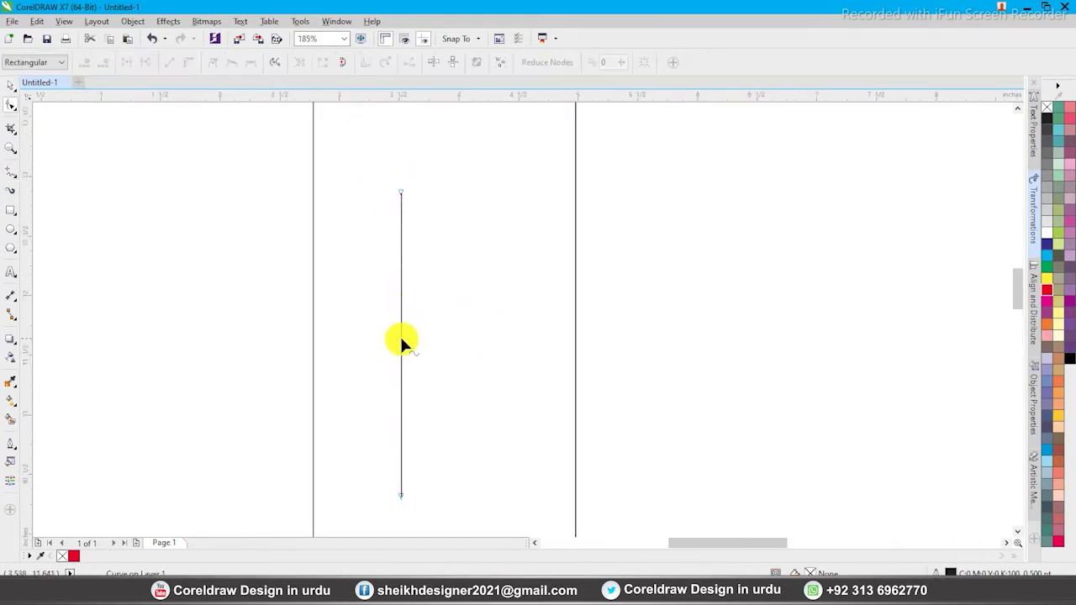
key(space)
scroll(399, 337, down, 2)
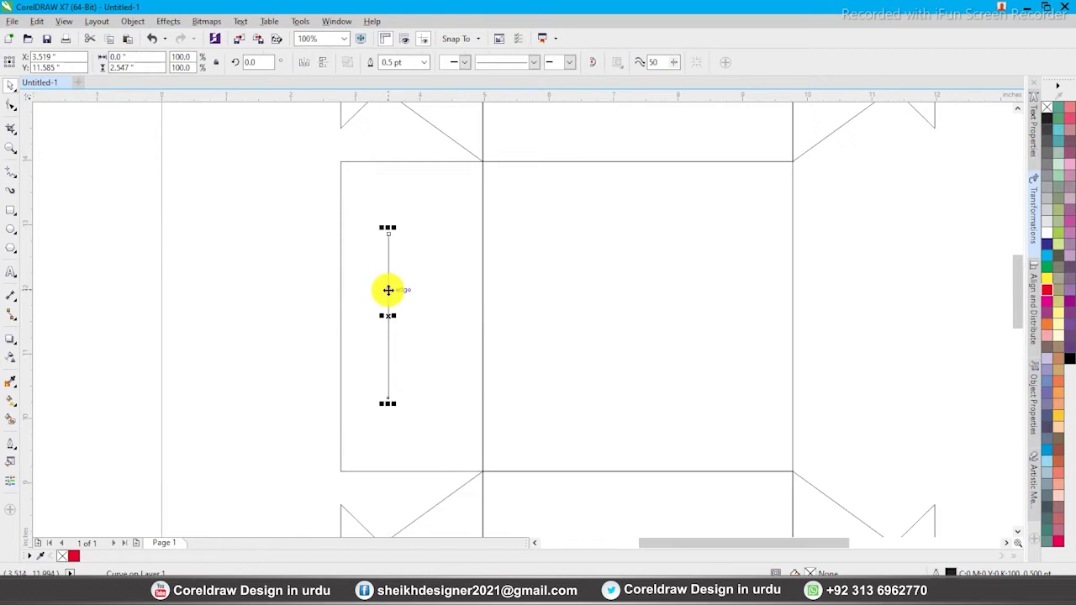
click(392, 290)
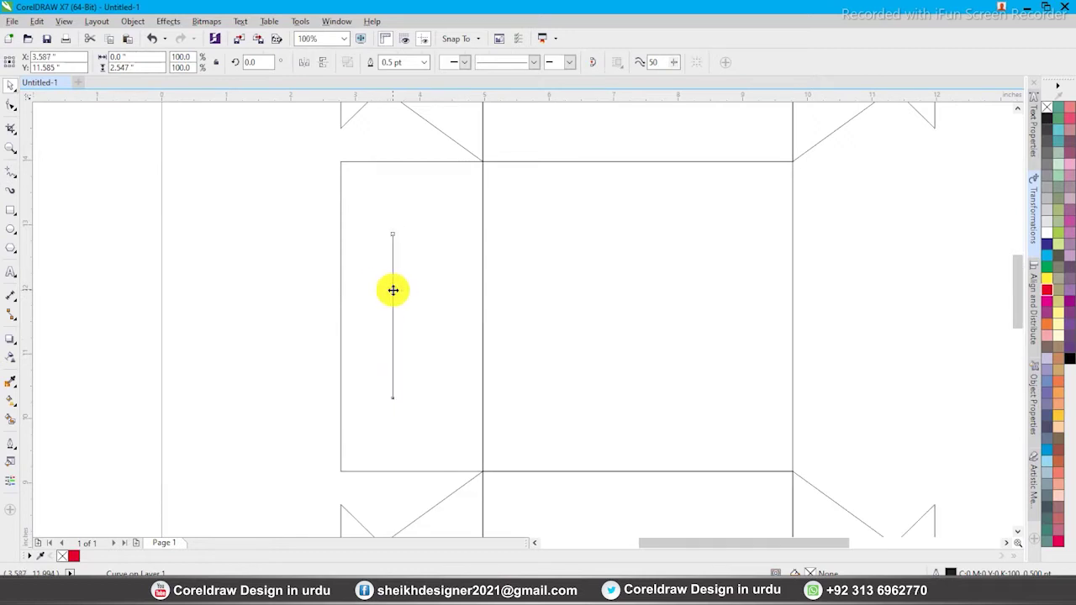
key(F10)
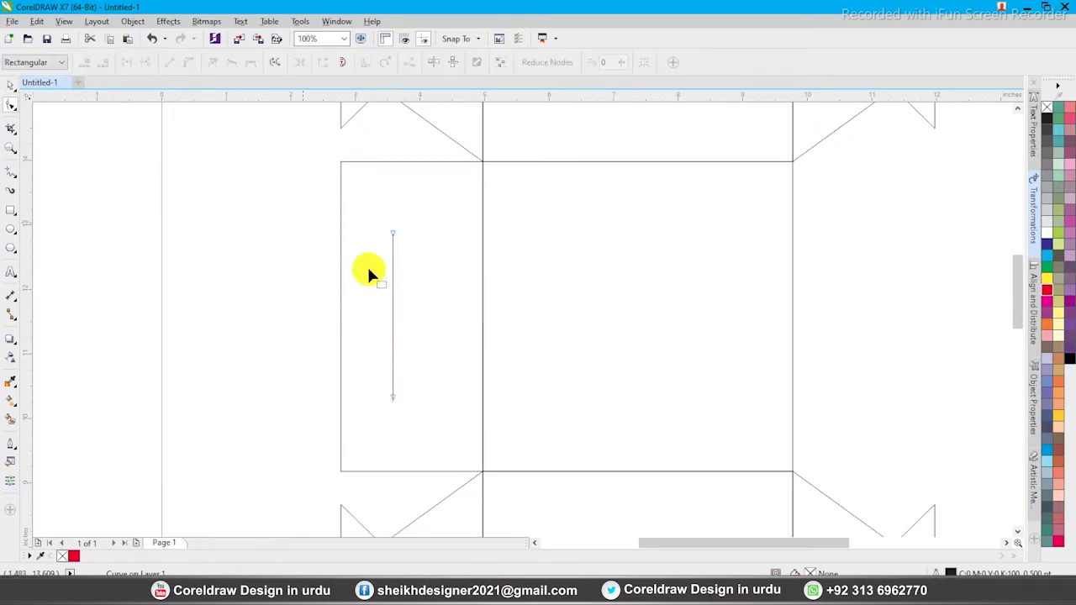
click(392, 309)
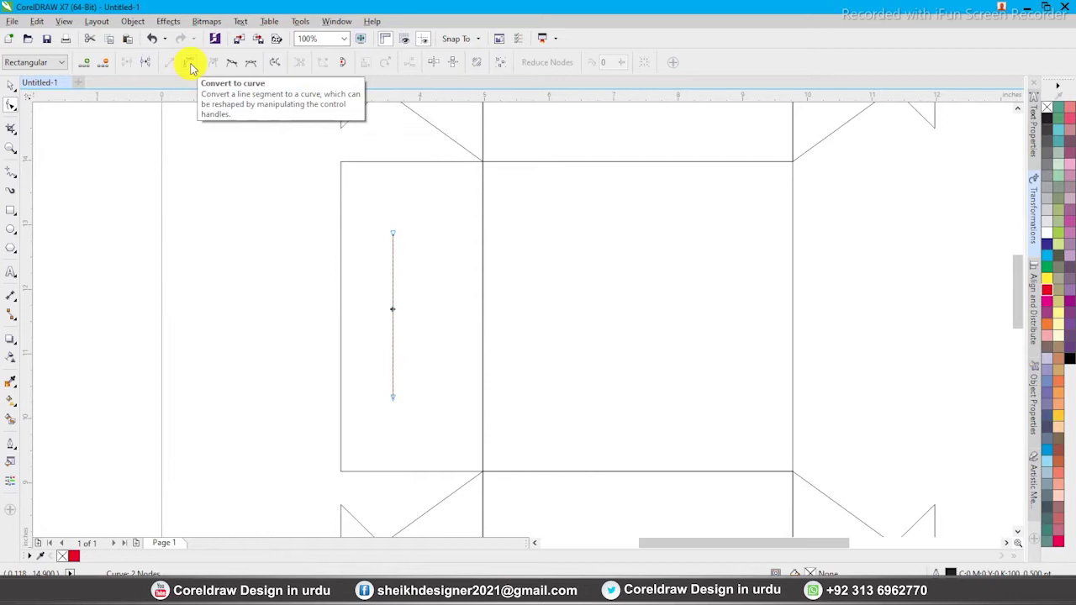
click(192, 67)
drag(393, 310, 376, 310)
key(space)
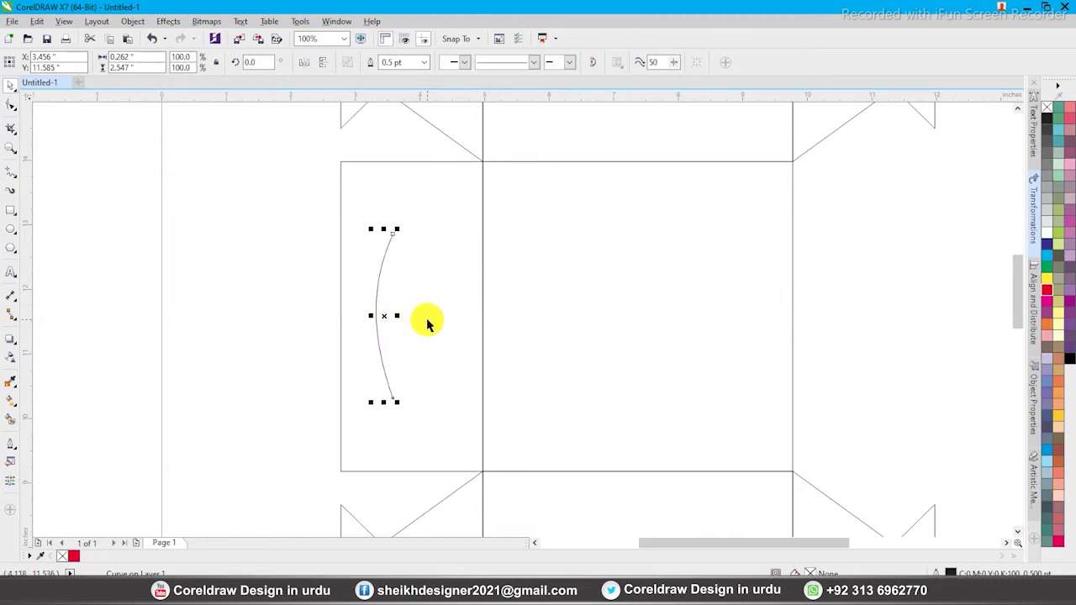
click(339, 276)
Group the left flap with its arc and place a horizontally mirrored copy over the right flap
scroll(339, 277, down, 2)
scroll(513, 337, up, 1)
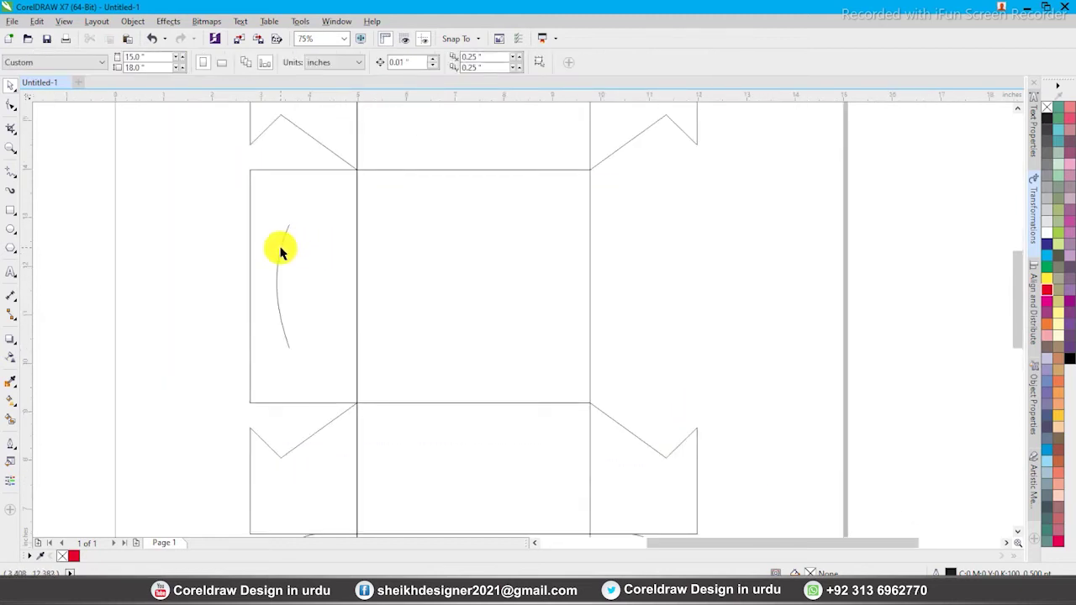
drag(241, 164, 423, 412)
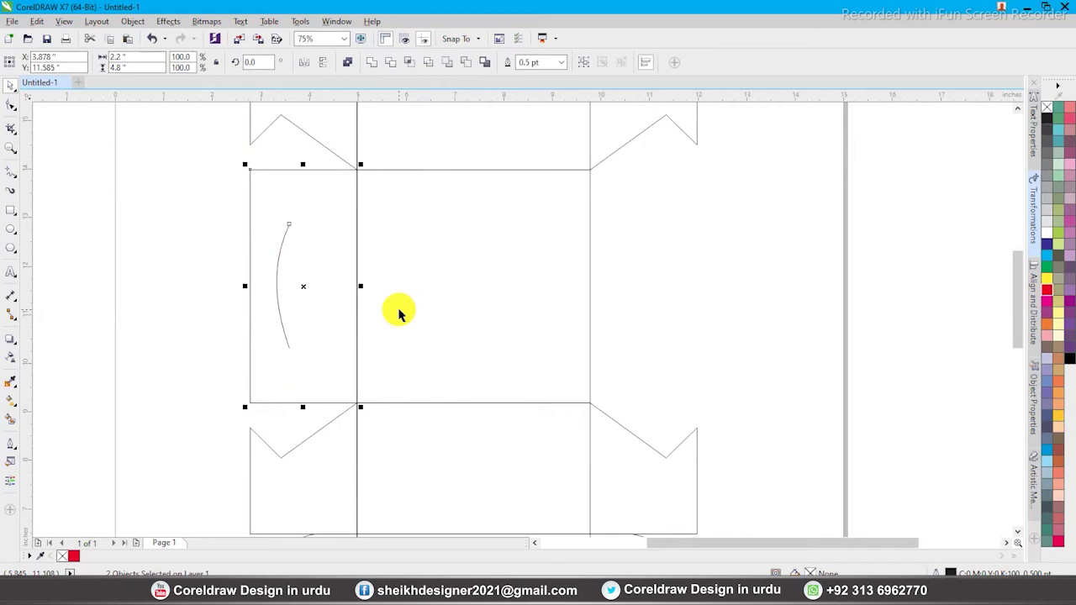
click(586, 67)
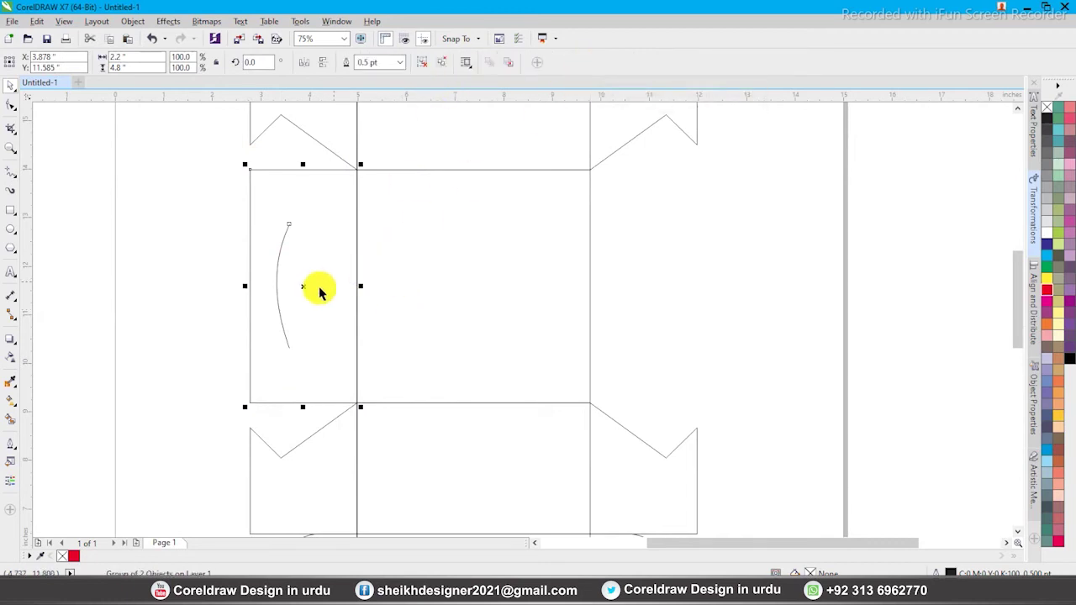
drag(301, 286, 661, 287)
click(308, 66)
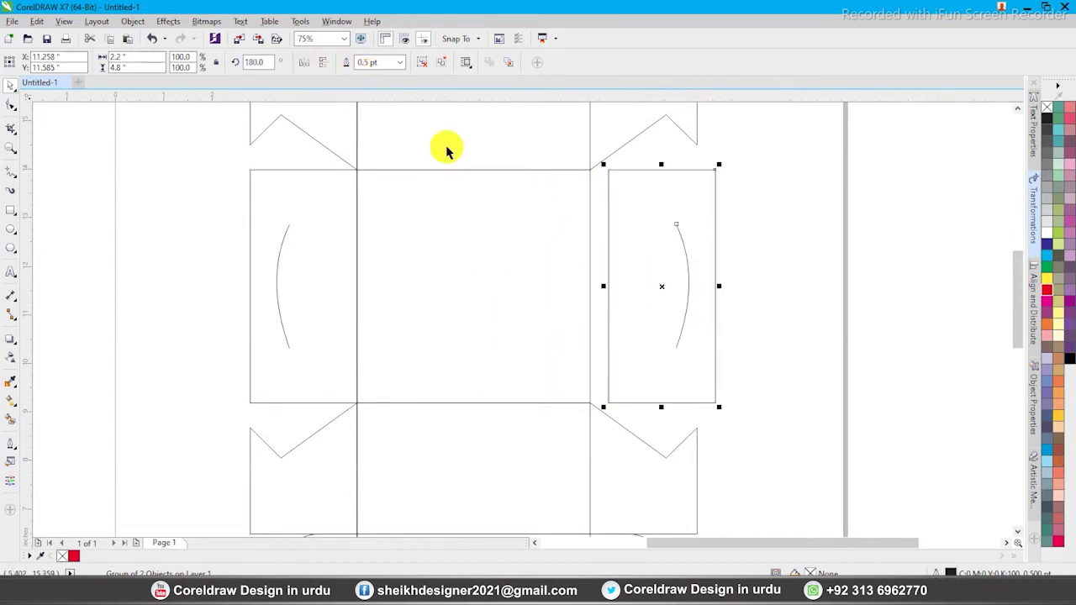
drag(611, 247, 596, 252)
click(763, 269)
scroll(505, 240, down, 3)
key(F2)
drag(401, 162, 652, 396)
click(624, 384)
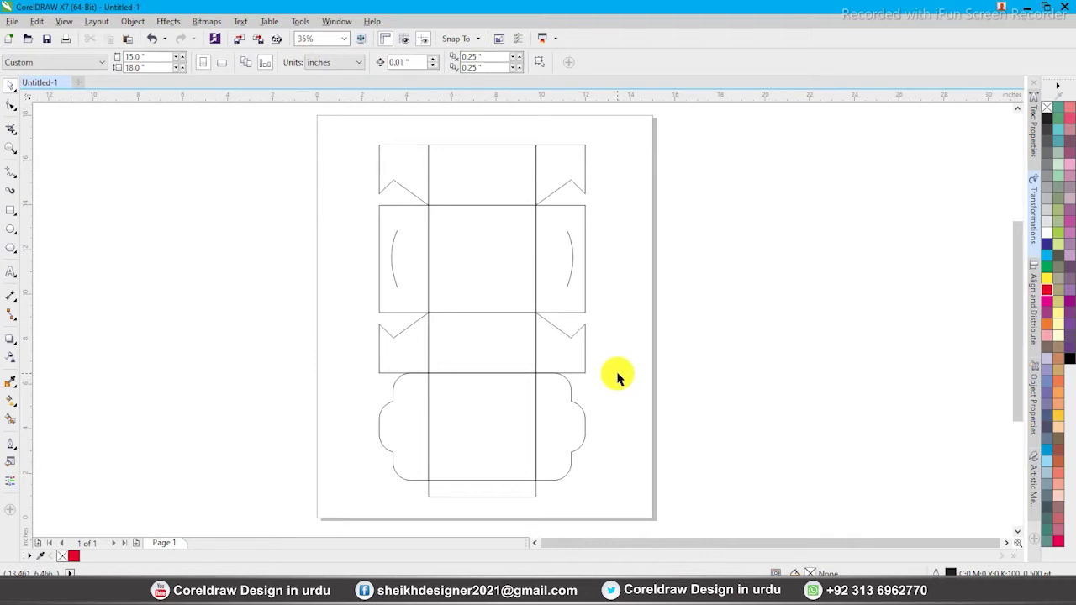
Zoom in on the bottom panel's middle section, undoing an accidental move of the arc
click(617, 374)
key(F2)
drag(394, 349, 583, 502)
drag(312, 173, 650, 504)
key(ctrl+z)
drag(328, 160, 674, 495)
key(F3)
key(F2)
drag(399, 228, 614, 415)
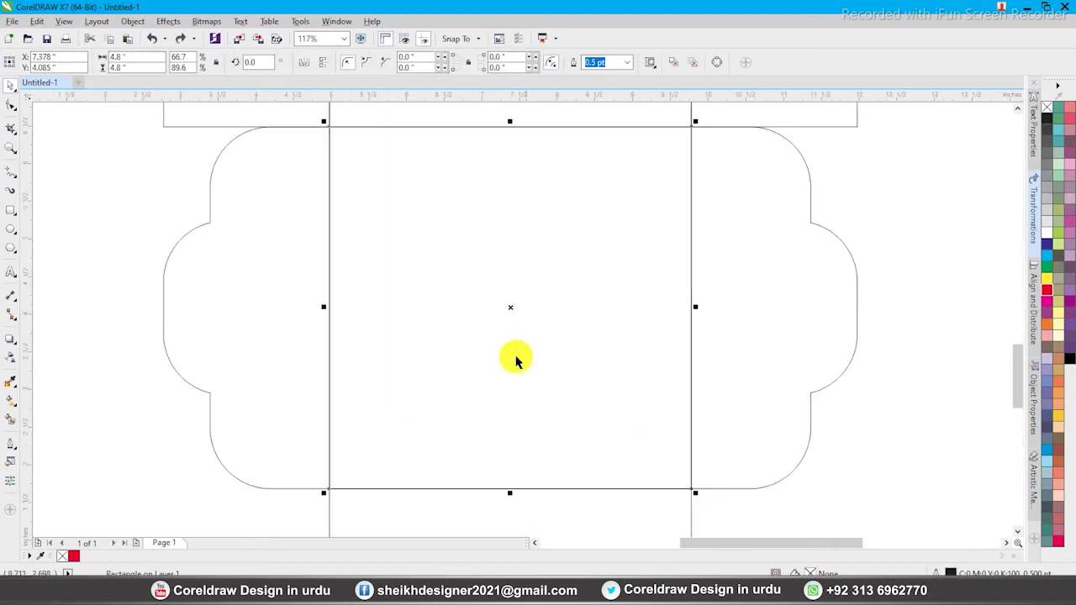
click(130, 248)
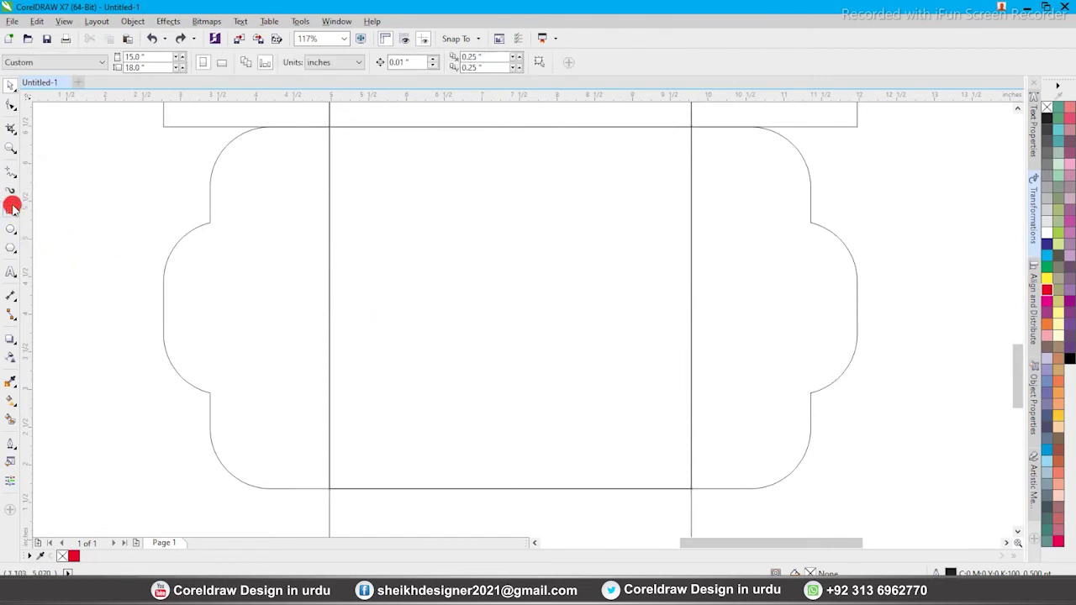
Draw a rectangle near the top of the middle section and round its corners
click(12, 205)
drag(356, 152, 675, 255)
click(11, 105)
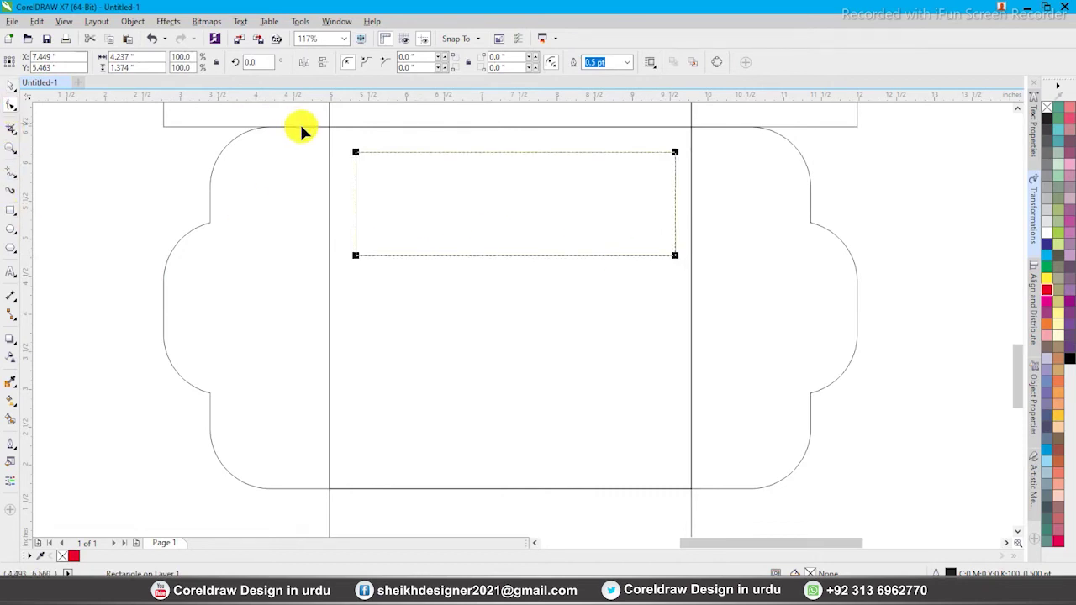
drag(356, 154, 368, 161)
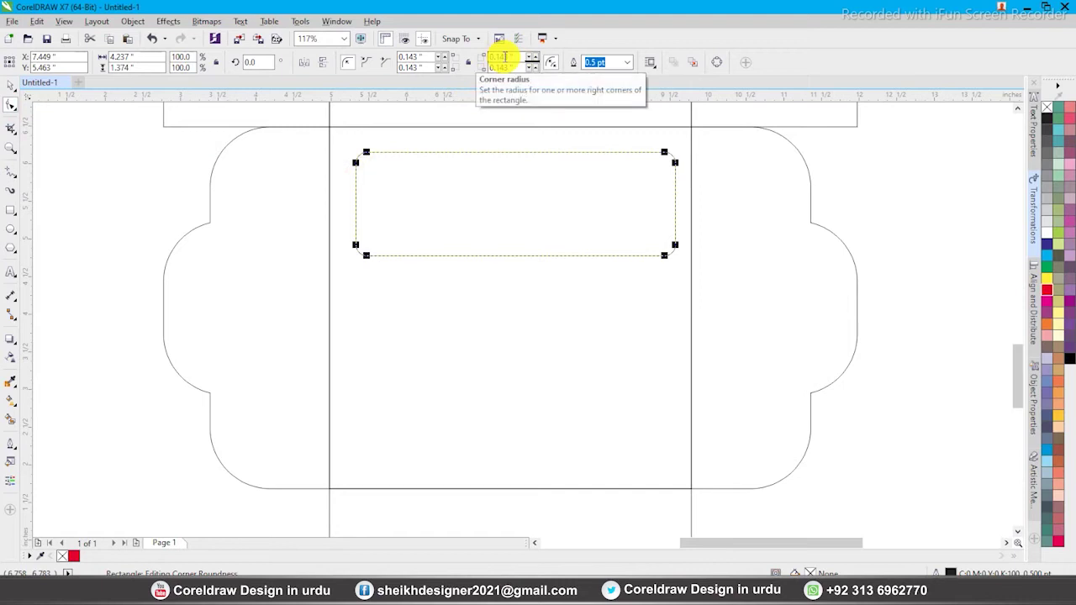
key(Return)
Centre the rounded rectangle on the panel, fill it black with no outline, and place a text cursor beside it
shift+click(598, 489)
key(c)
shift+click(598, 489)
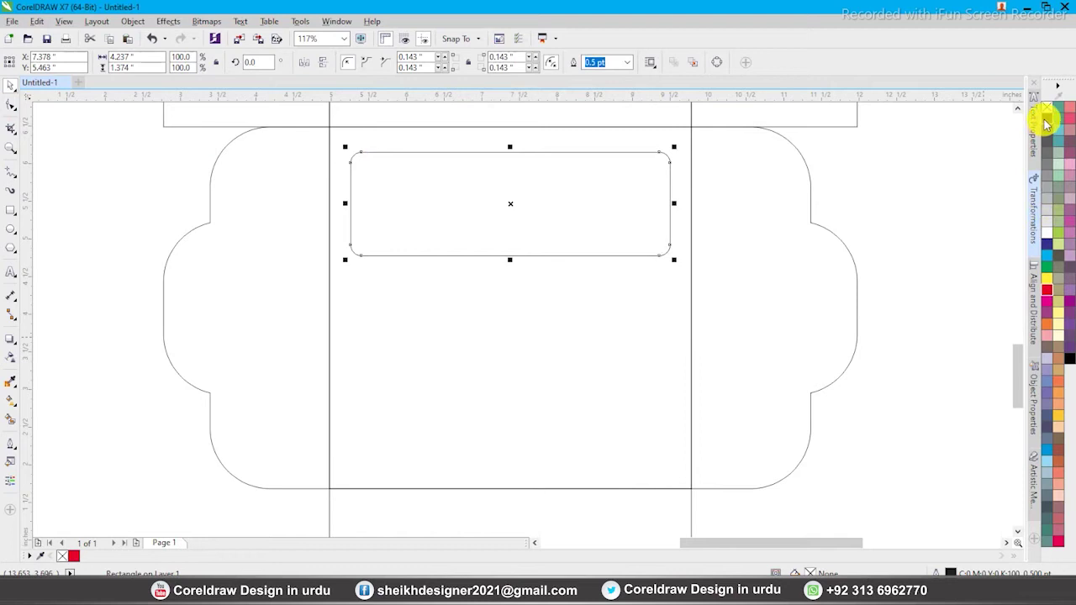
click(1047, 119)
right_click(1047, 107)
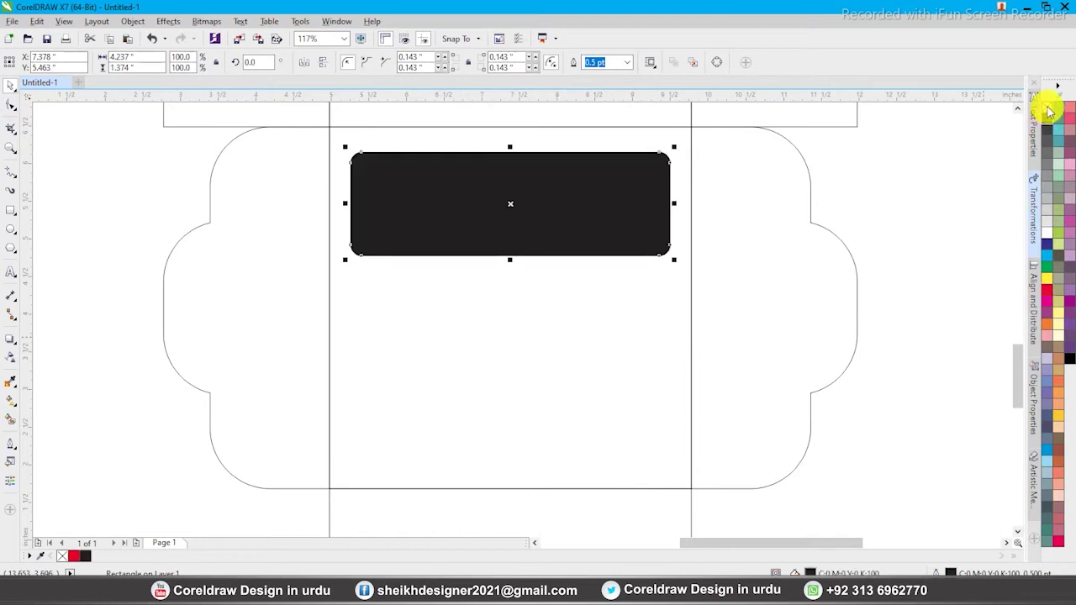
click(12, 273)
click(87, 295)
Type 'munchies' and set it in the Chinacat font, enlarged
text(munchies)
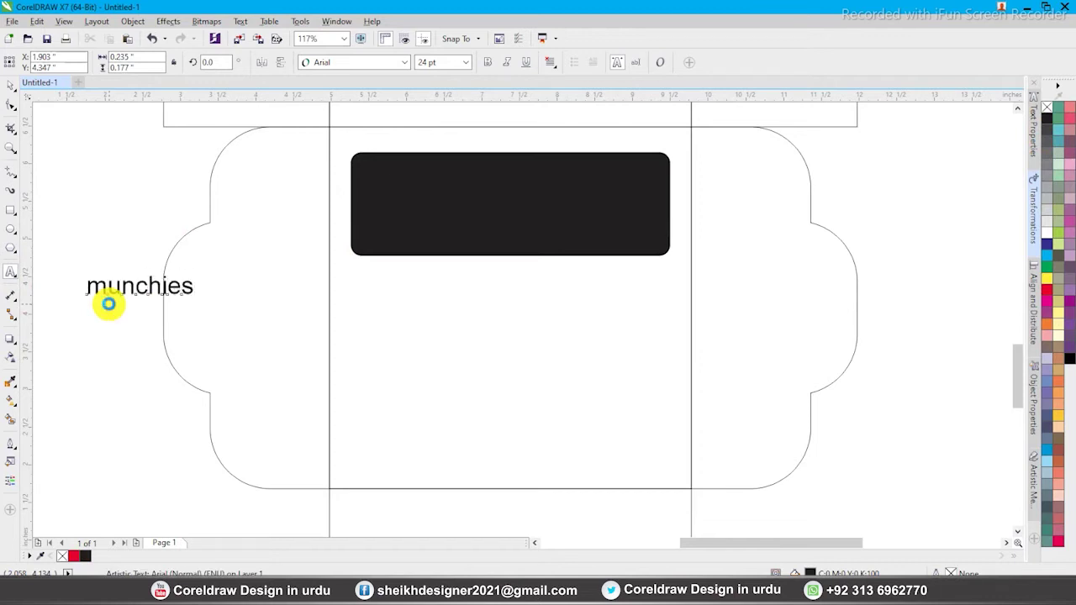
key(ctrl+space)
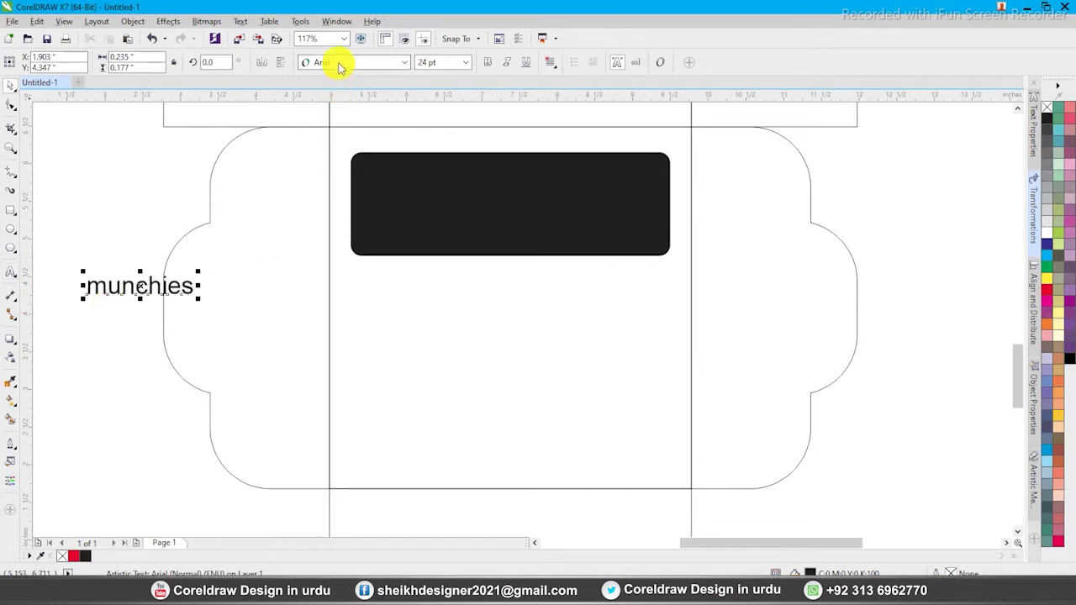
click(341, 67)
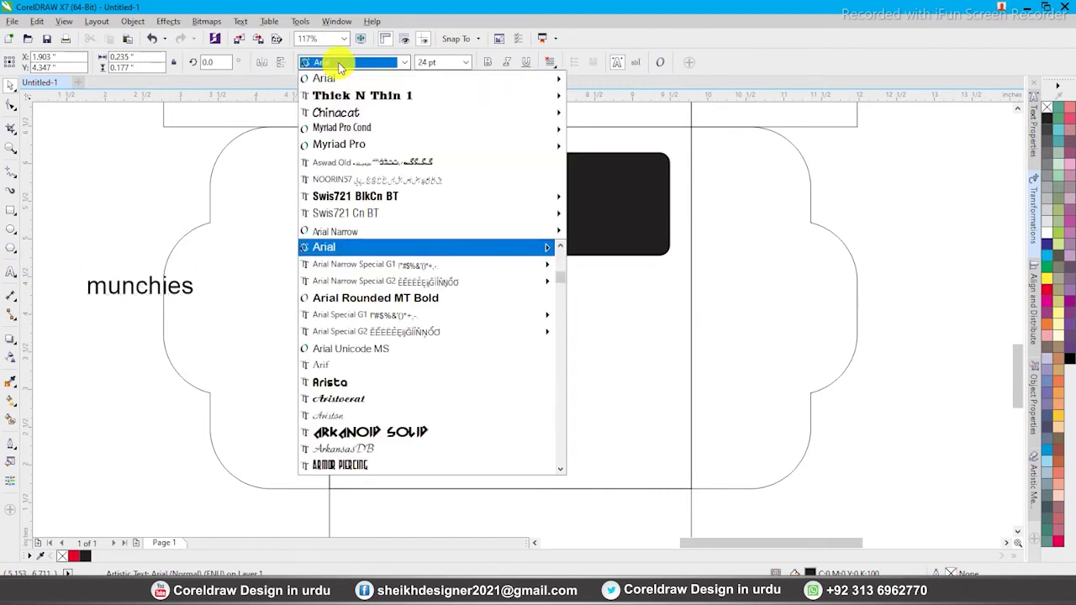
click(346, 112)
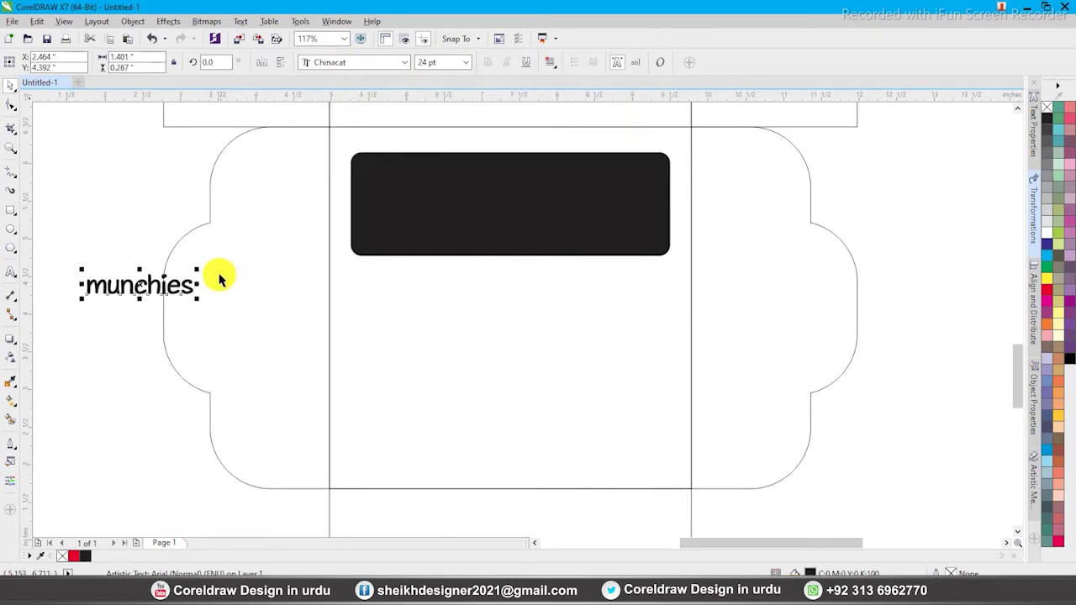
drag(197, 268, 323, 236)
Move munchies under the black rectangle, centre it horizontally, and enlarge it to 64.331 pt
drag(288, 271, 577, 291)
shift+click(569, 202)
click(557, 283)
shift+click(559, 221)
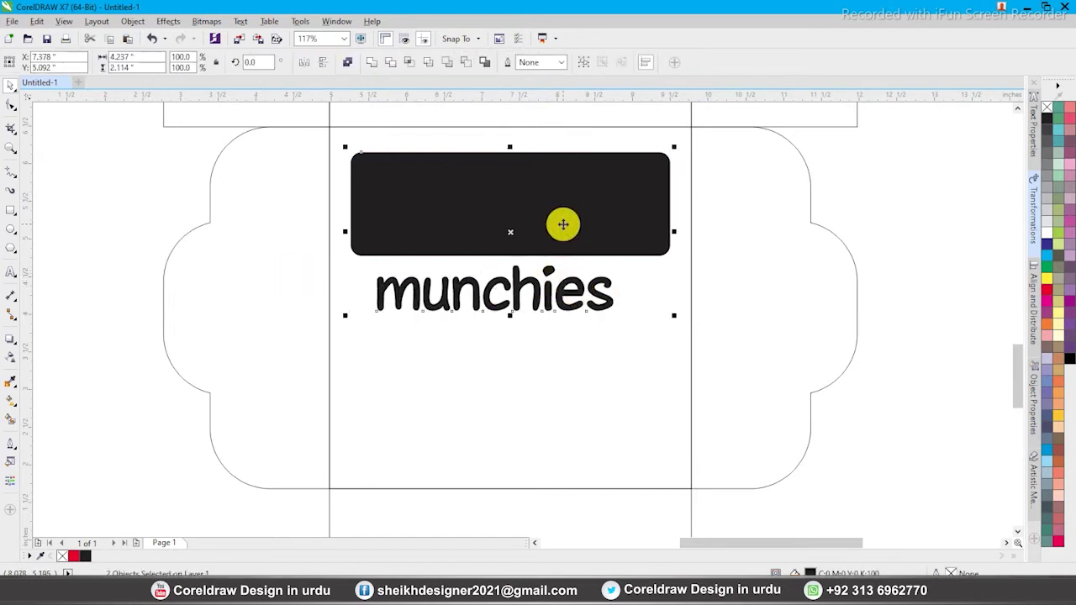
click(555, 292)
shift+click(557, 233)
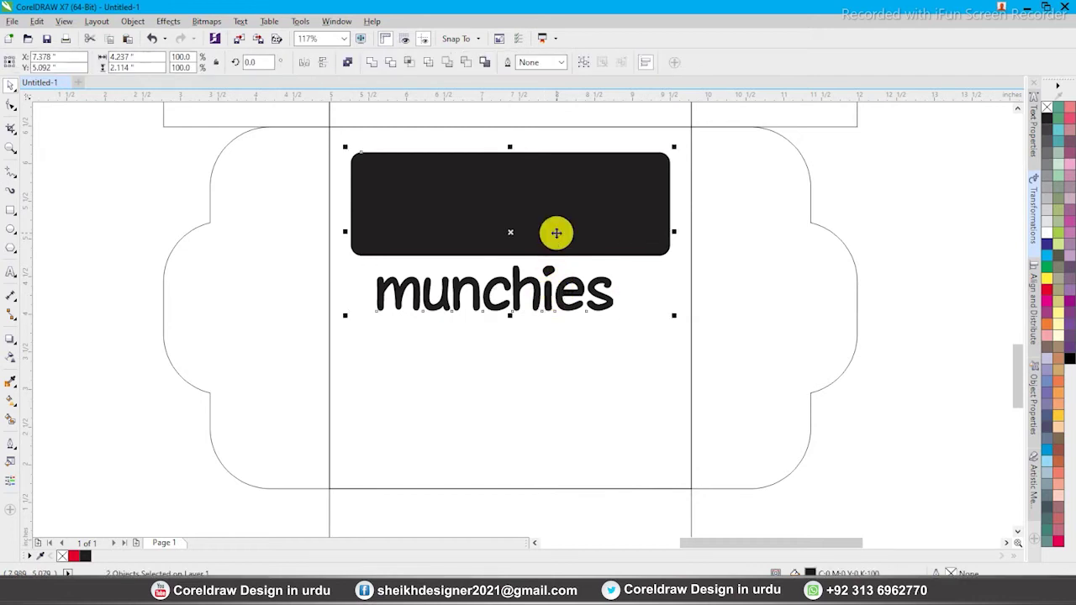
key(c)
click(628, 281)
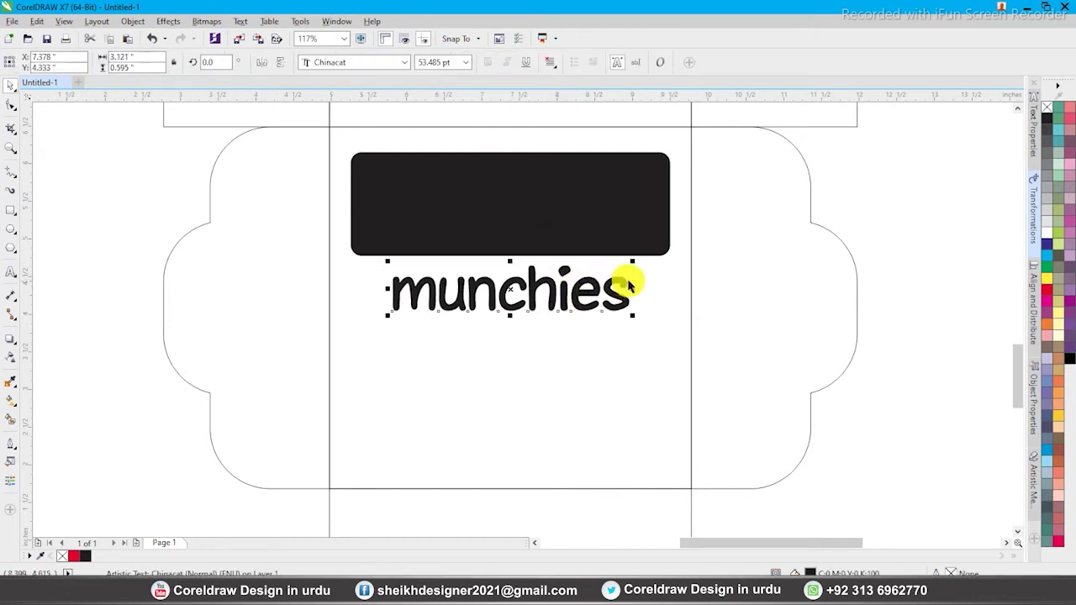
drag(632, 259, 653, 252)
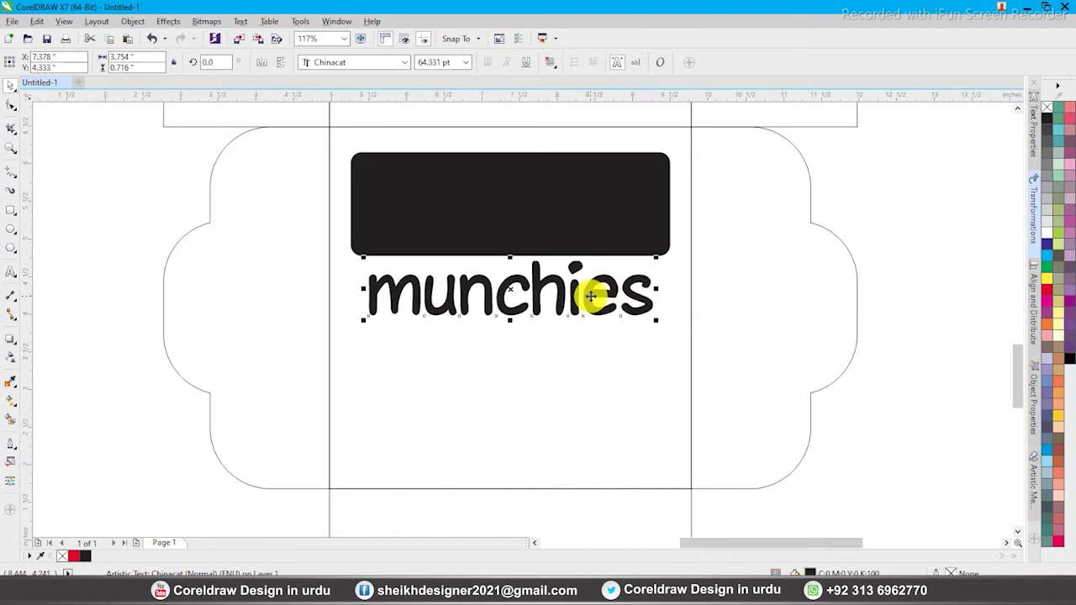
key(z)
drag(305, 132, 756, 377)
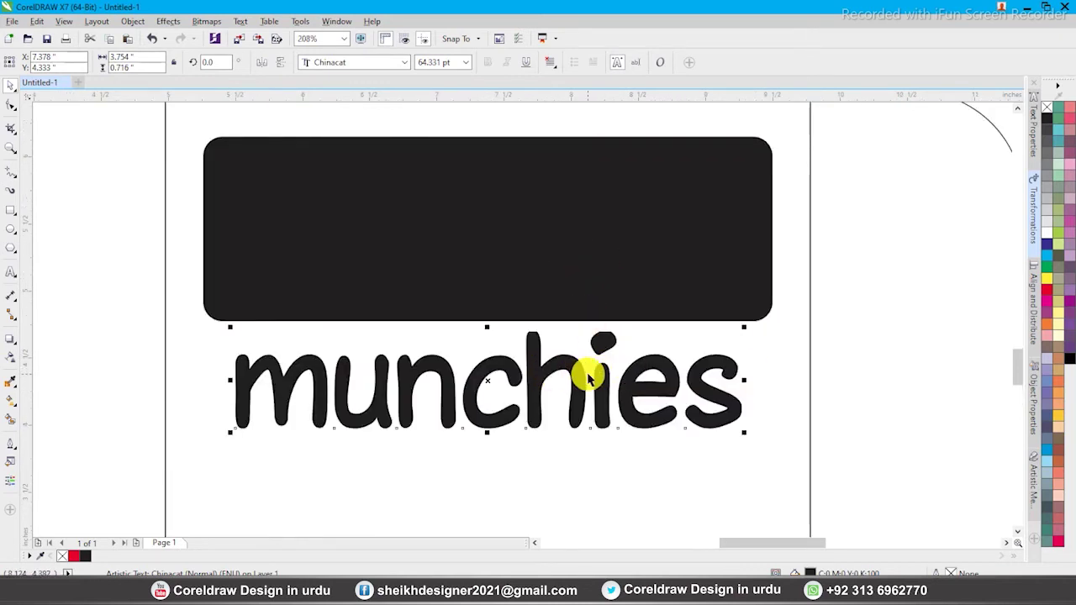
Break the munchies text apart into separate letters
double_click(321, 384)
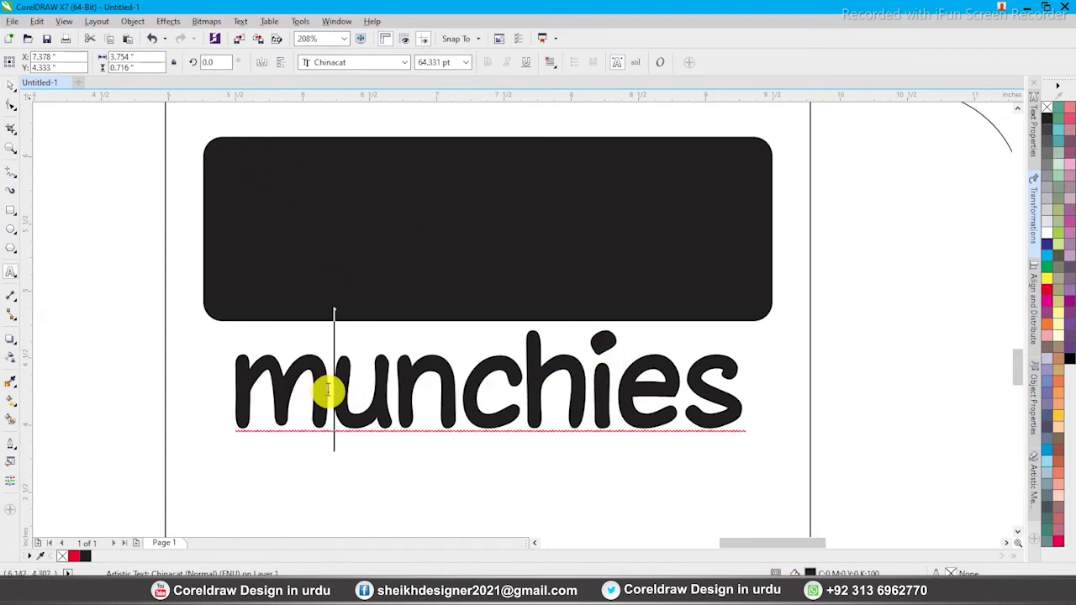
drag(331, 392, 254, 393)
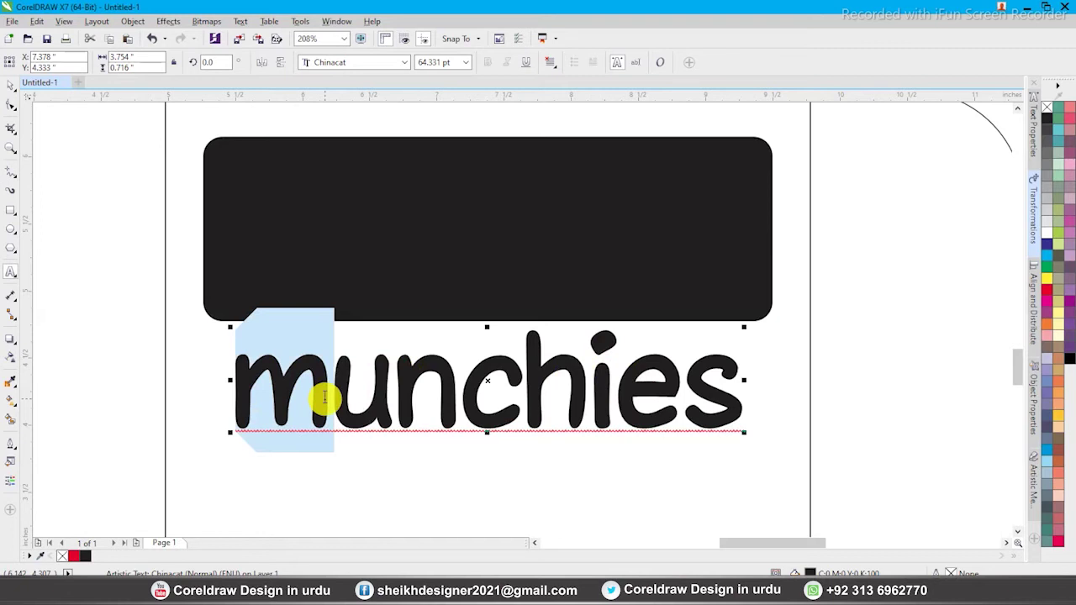
key(ctrl+space)
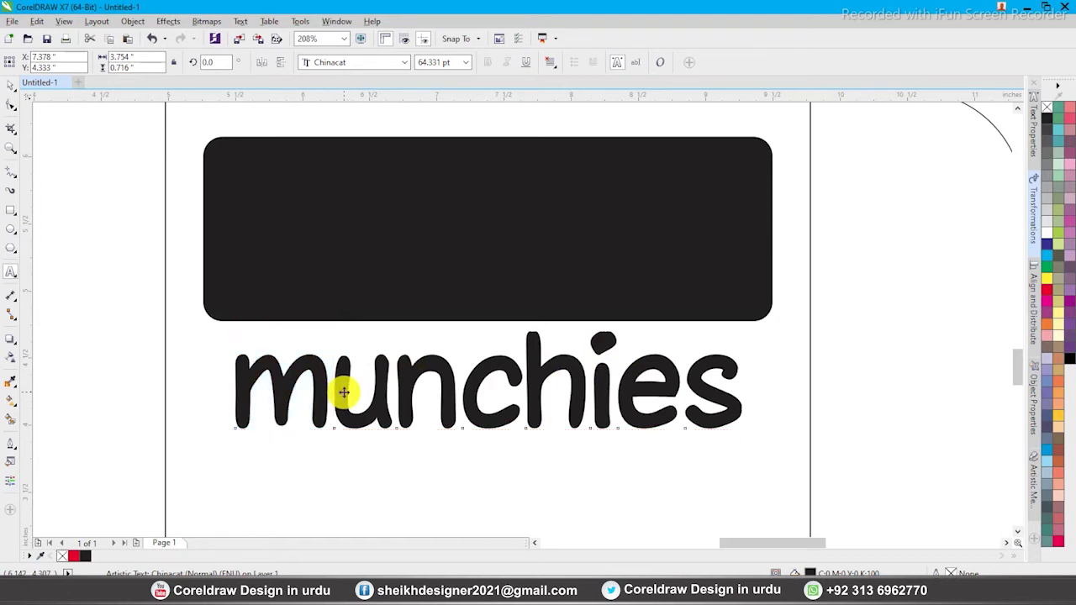
click(134, 22)
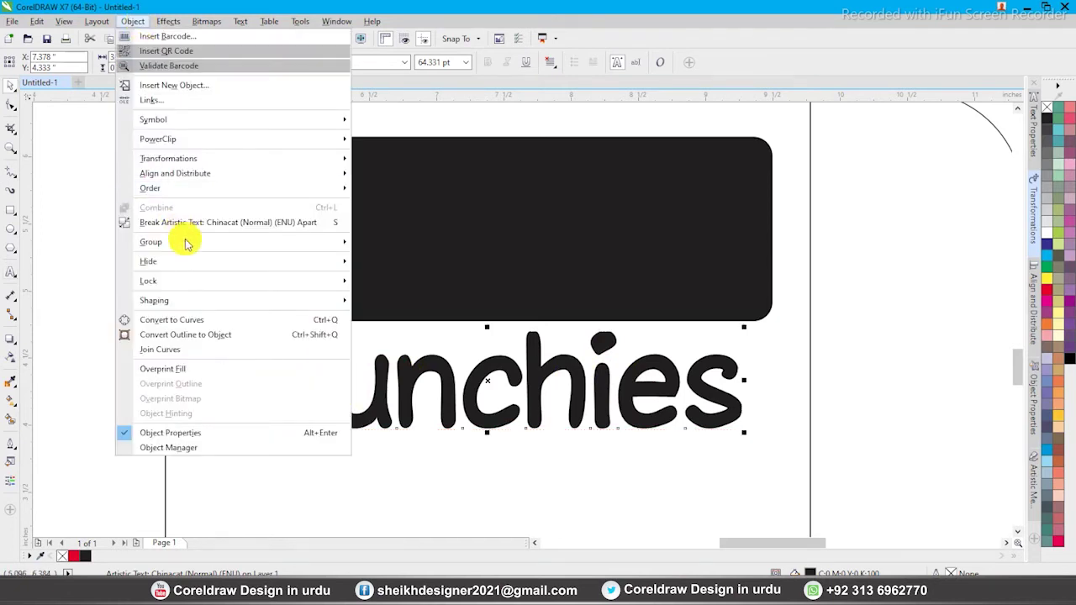
click(413, 444)
click(564, 371)
Colour the letters m, u, n and c yellow, red, light blue and magenta
click(565, 372)
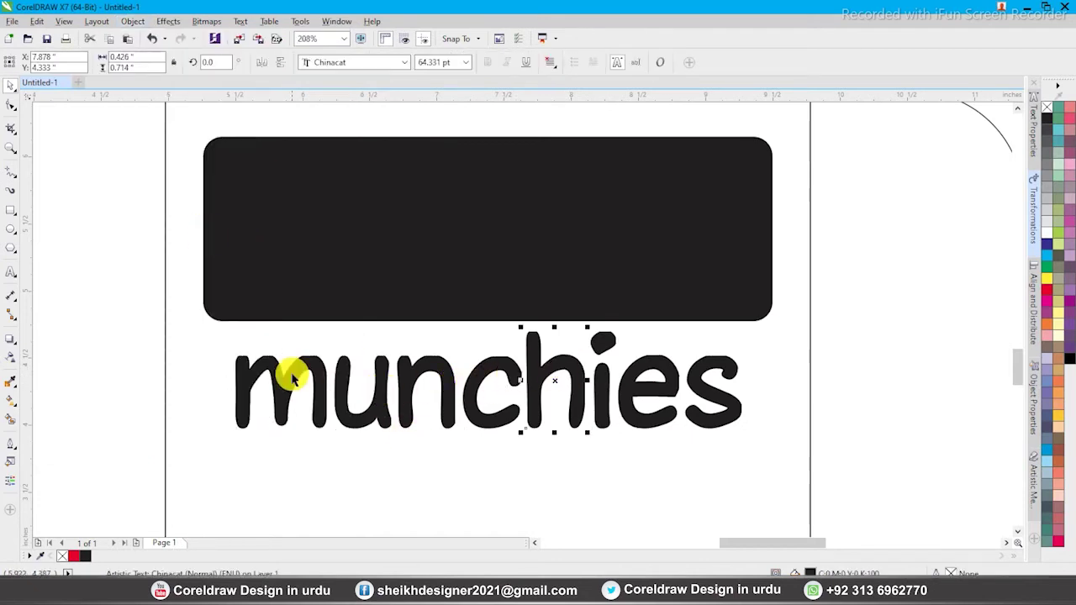
click(1059, 417)
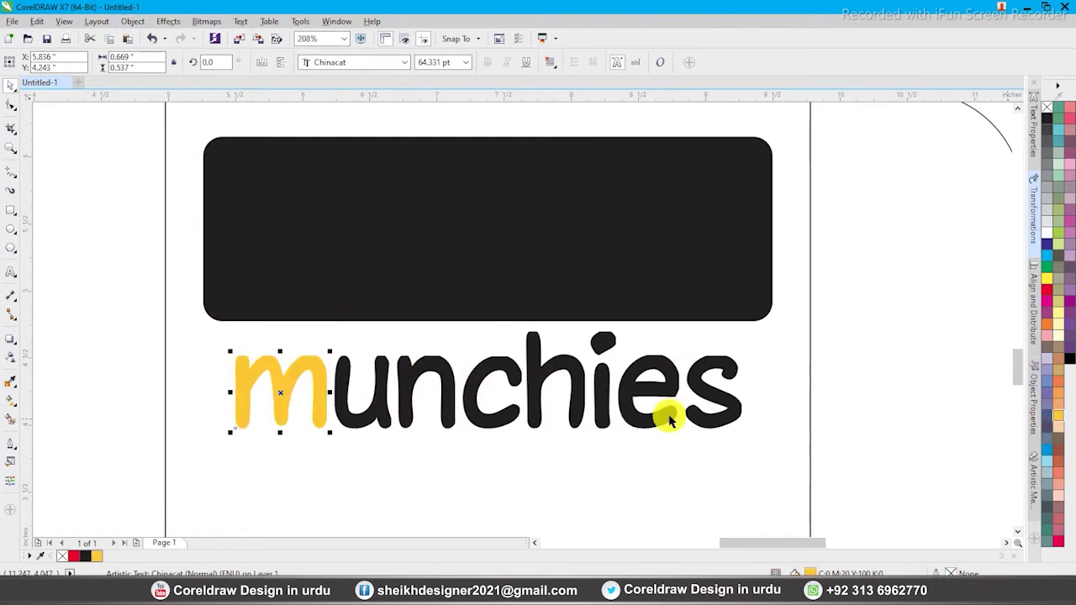
click(380, 413)
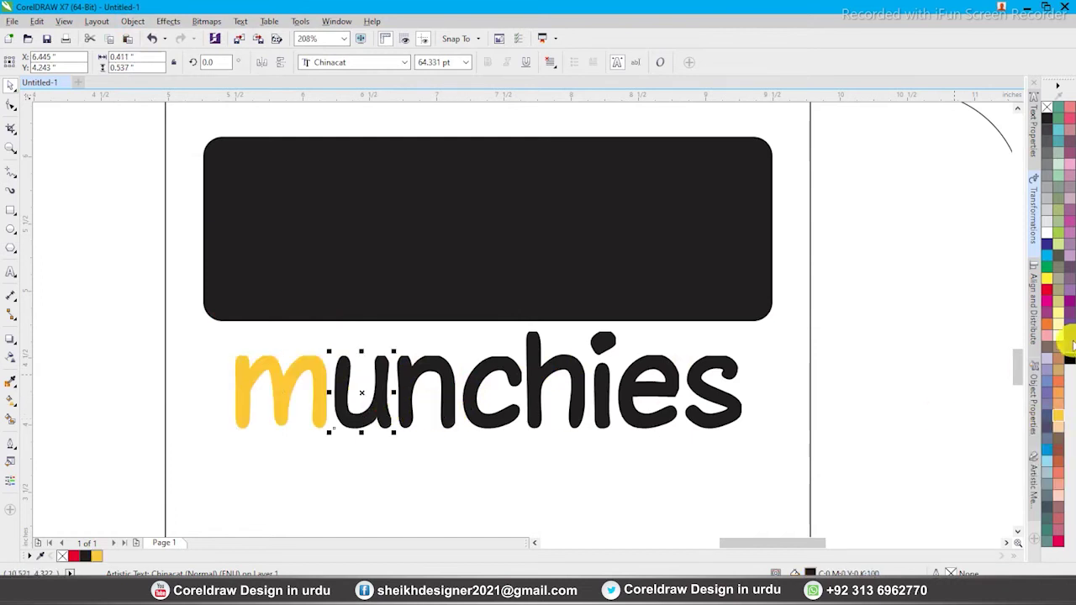
click(1047, 293)
click(440, 372)
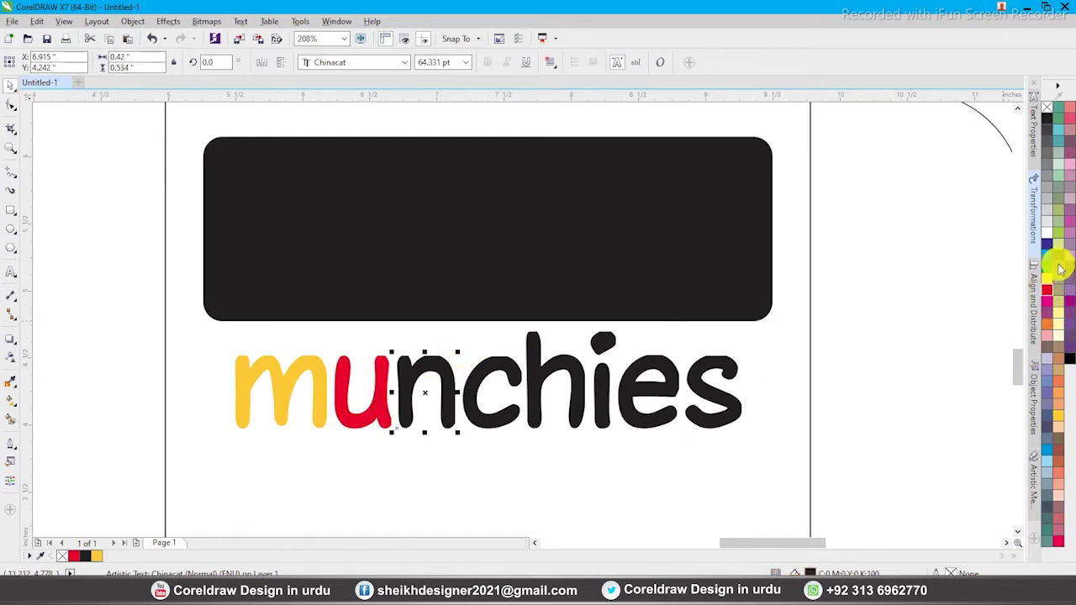
click(1048, 465)
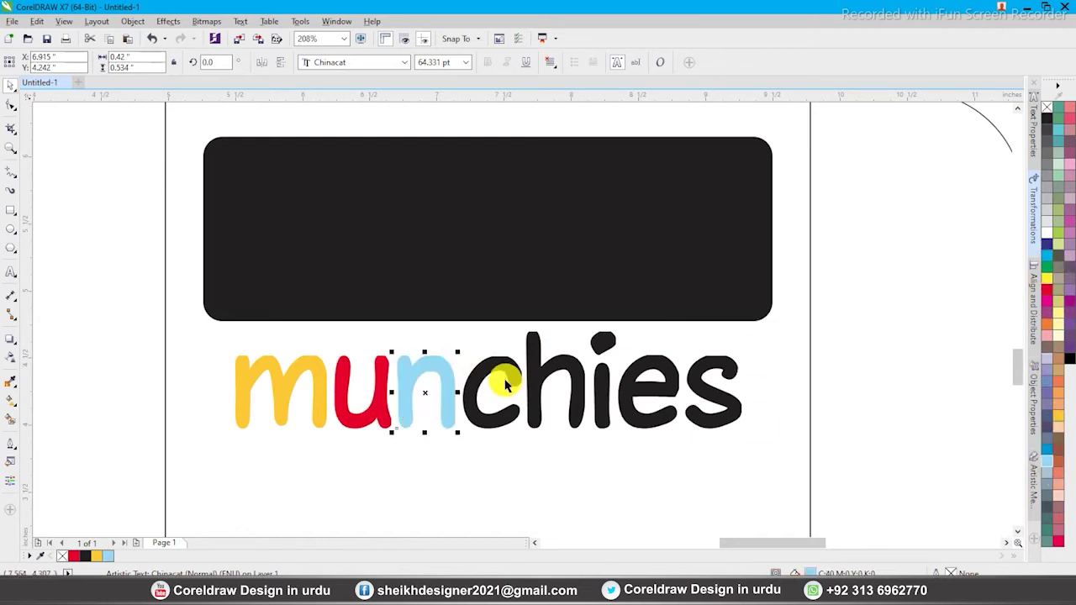
click(500, 370)
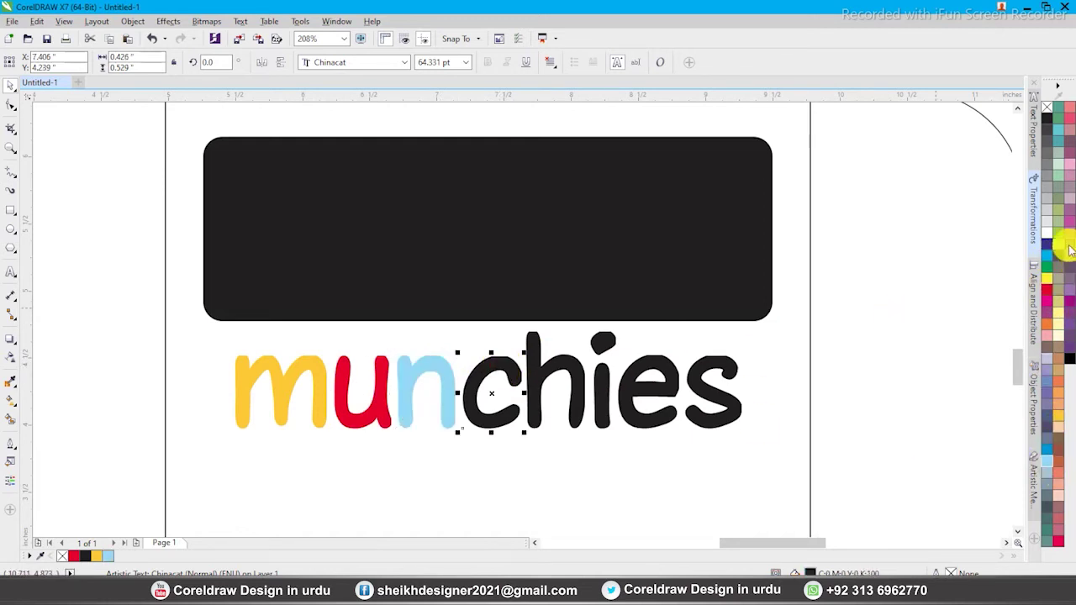
click(1069, 225)
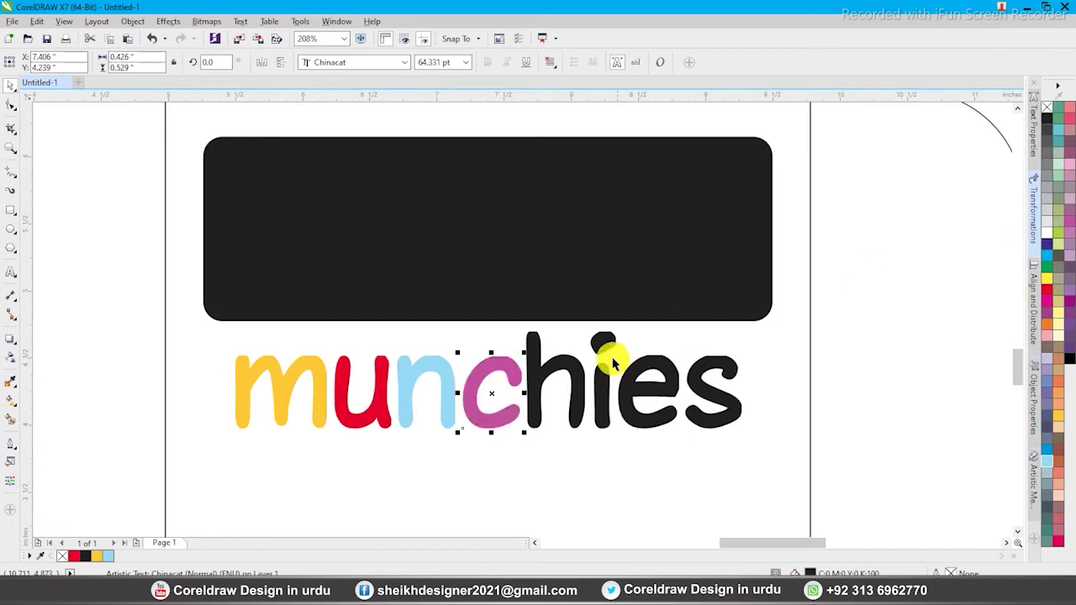
Colour h, i, e and s lavender, lime green, cyan and mint, then select all letters
click(568, 370)
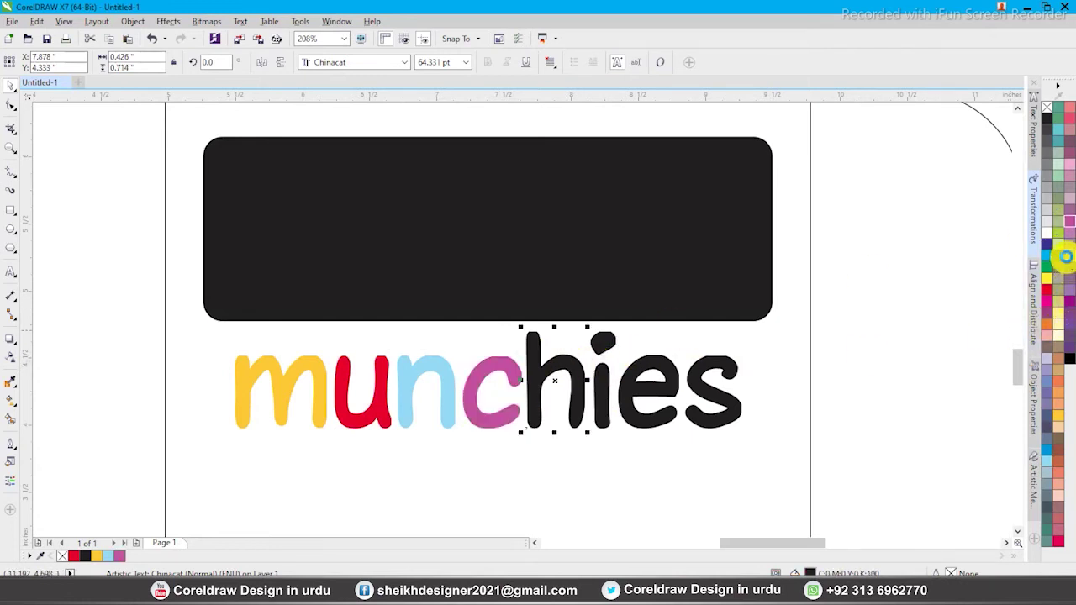
click(1066, 257)
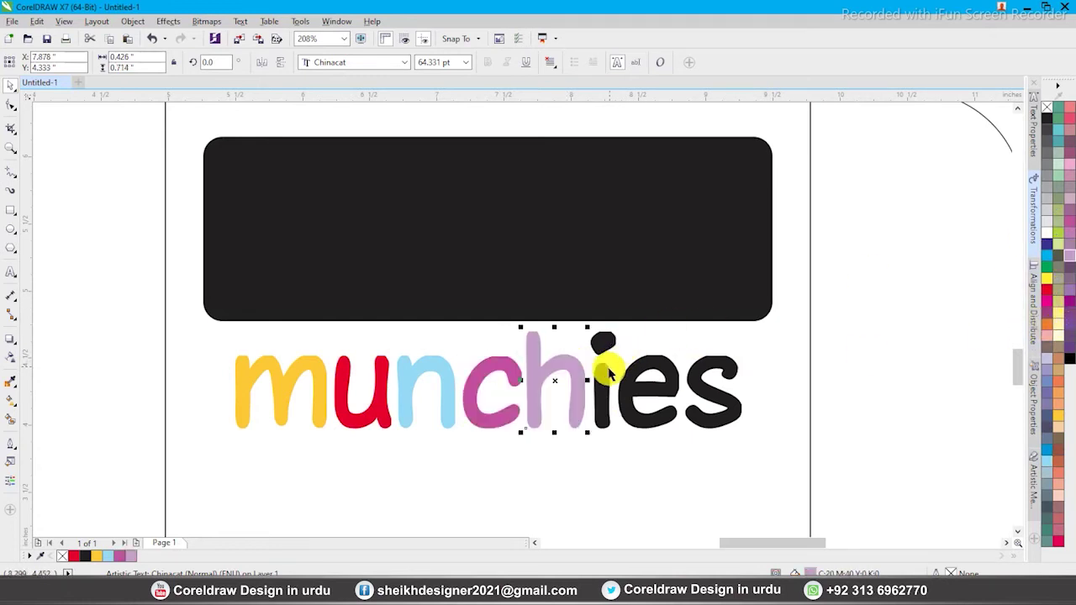
click(1059, 236)
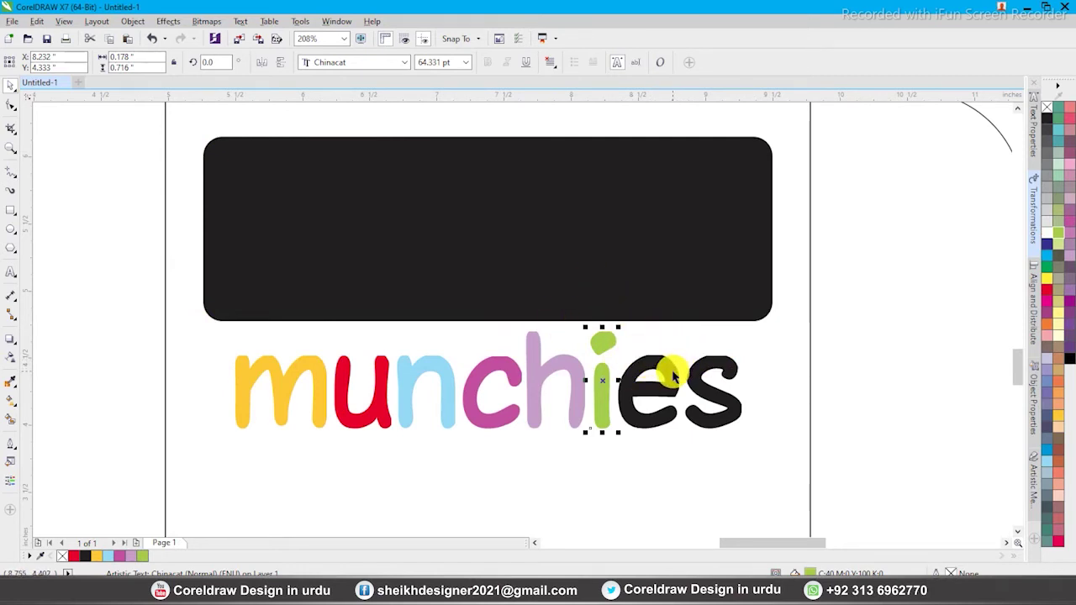
click(1047, 255)
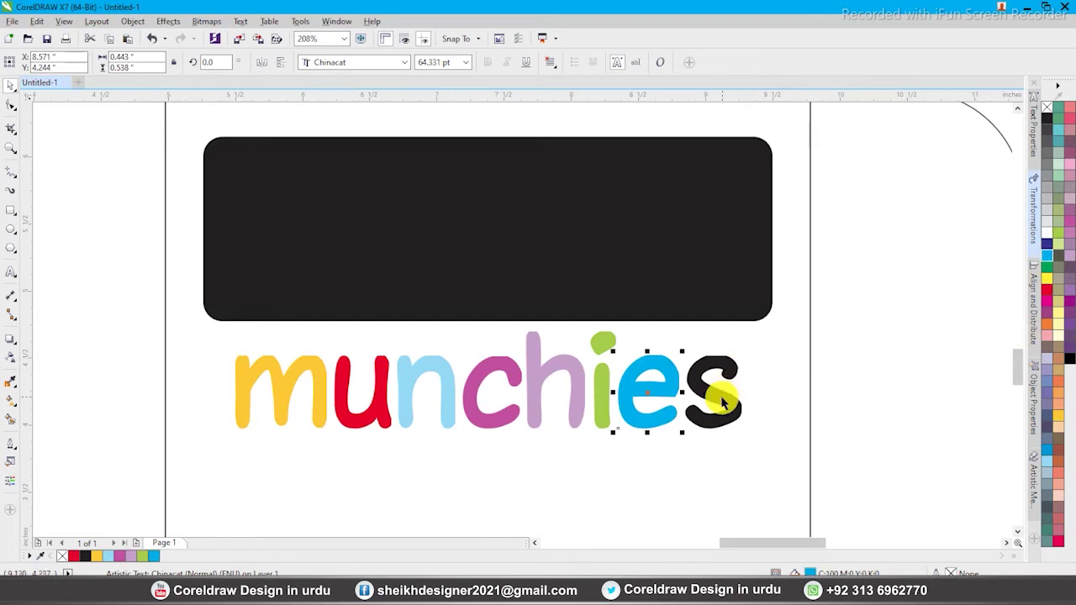
click(1059, 176)
drag(852, 291, 210, 494)
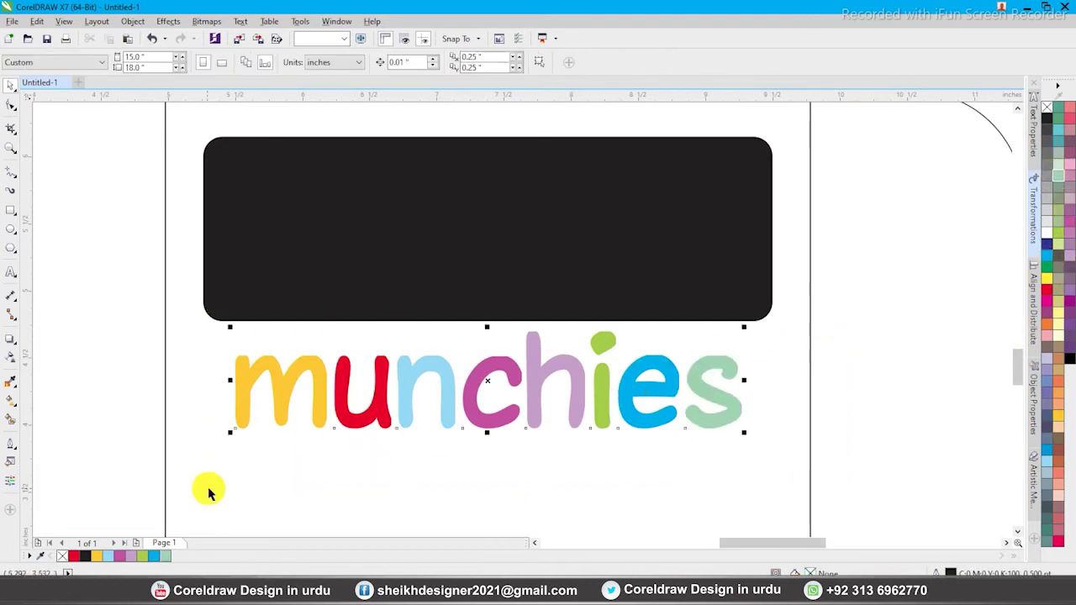
Centre the multicoloured munchies word vertically on the black bar
shift+click(528, 277)
key(e)
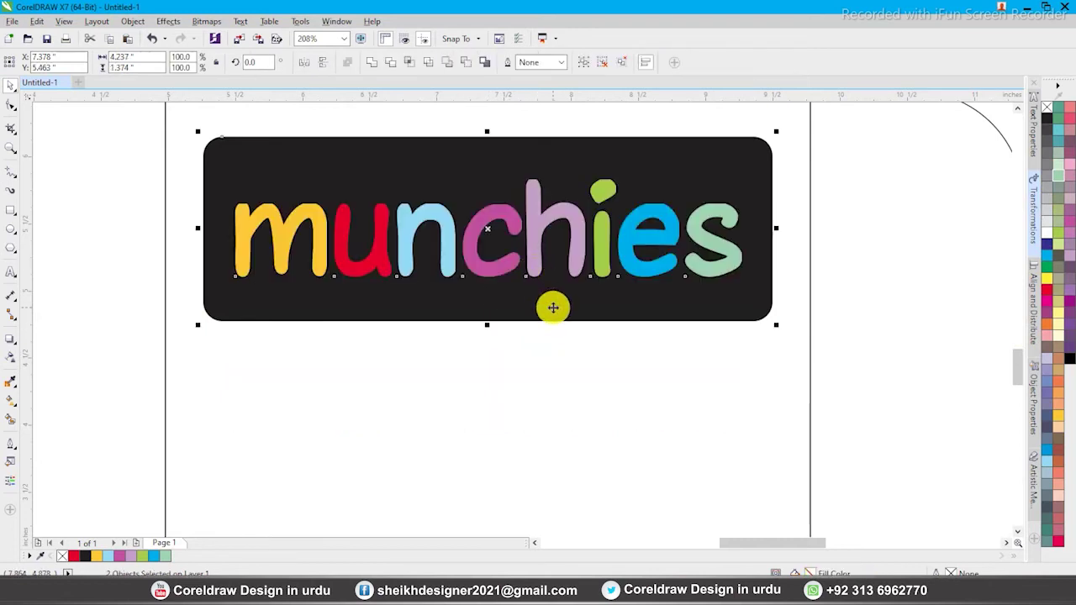
shift+click(553, 309)
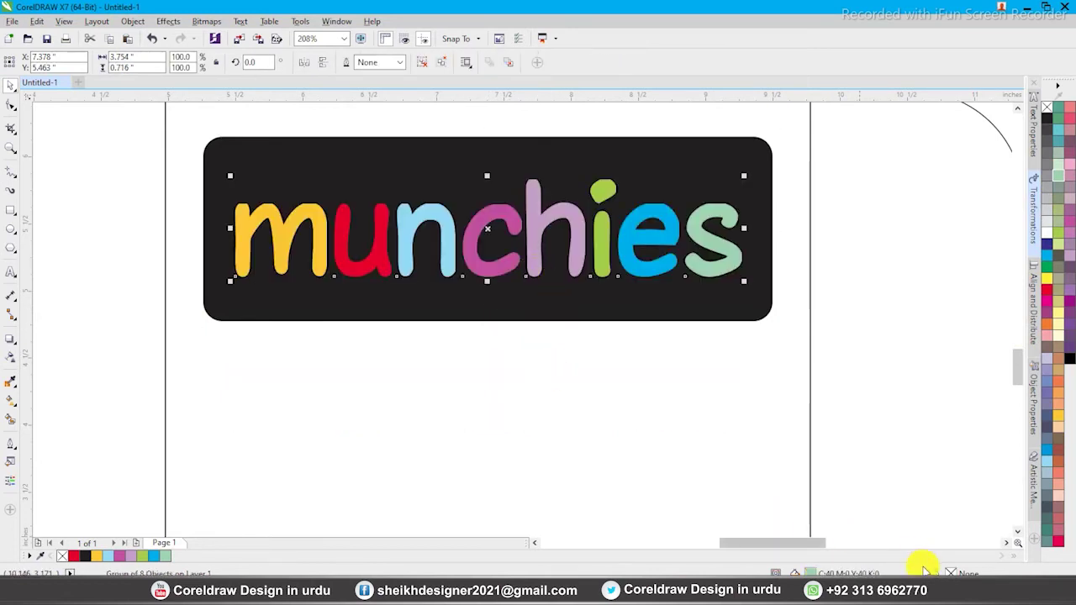
click(596, 305)
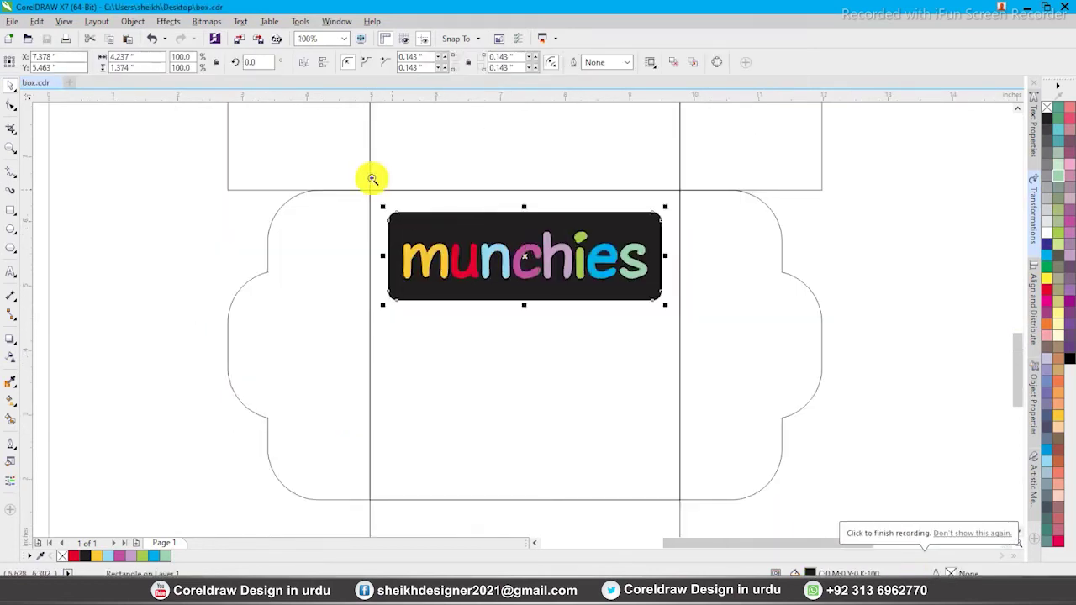
Shorten the black bar from its top edge and enlarge the munchies lettering slightly
drag(373, 178, 712, 508)
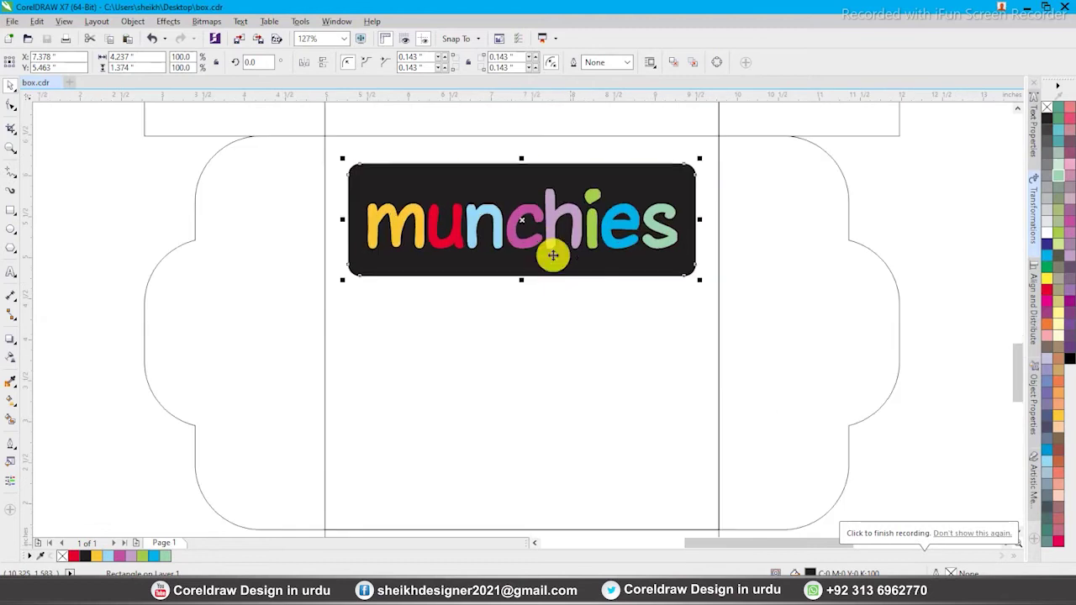
drag(523, 156, 524, 186)
shift+click(553, 217)
click(594, 184)
drag(679, 180, 685, 175)
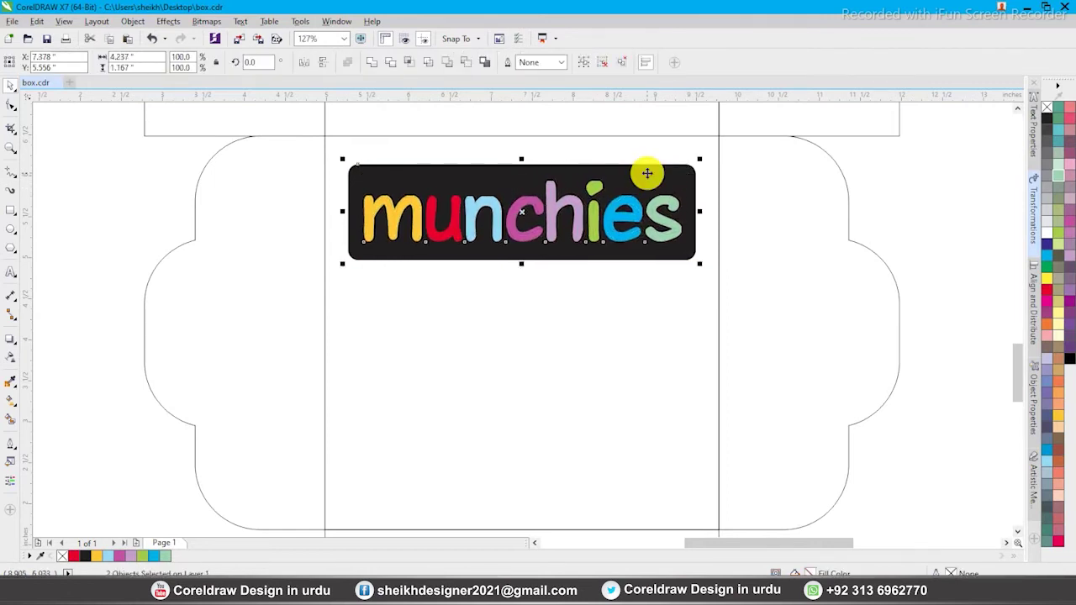
key(Escape)
click(548, 200)
drag(522, 175, 522, 172)
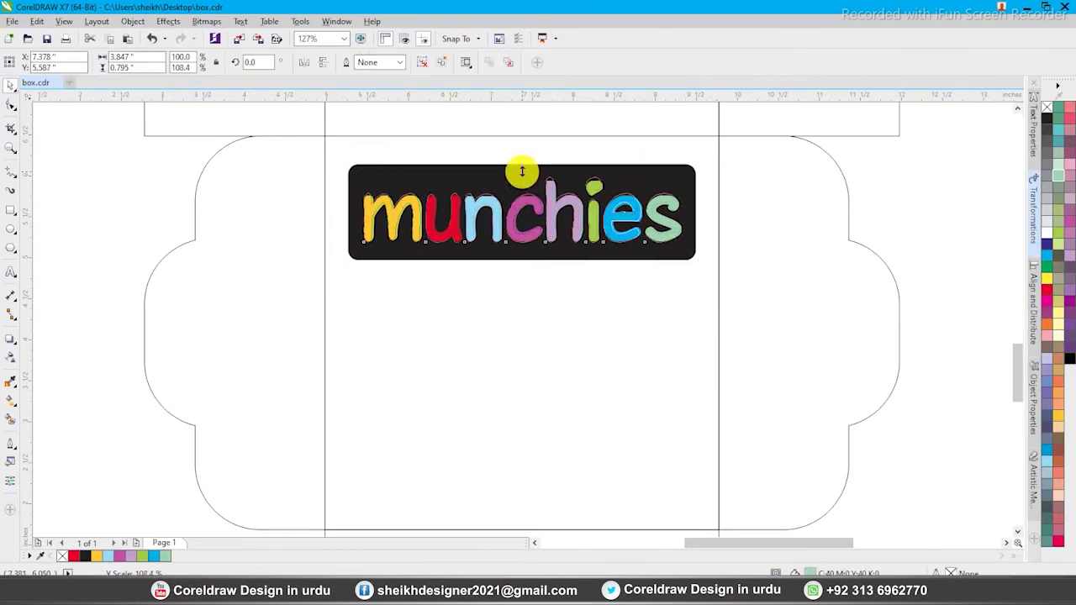
shift+click(567, 173)
key(Escape)
Check the surrounding box parts, selecting the lower rectangle, left flap and 4.8-inch centre panel
scroll(521, 224, down, 2)
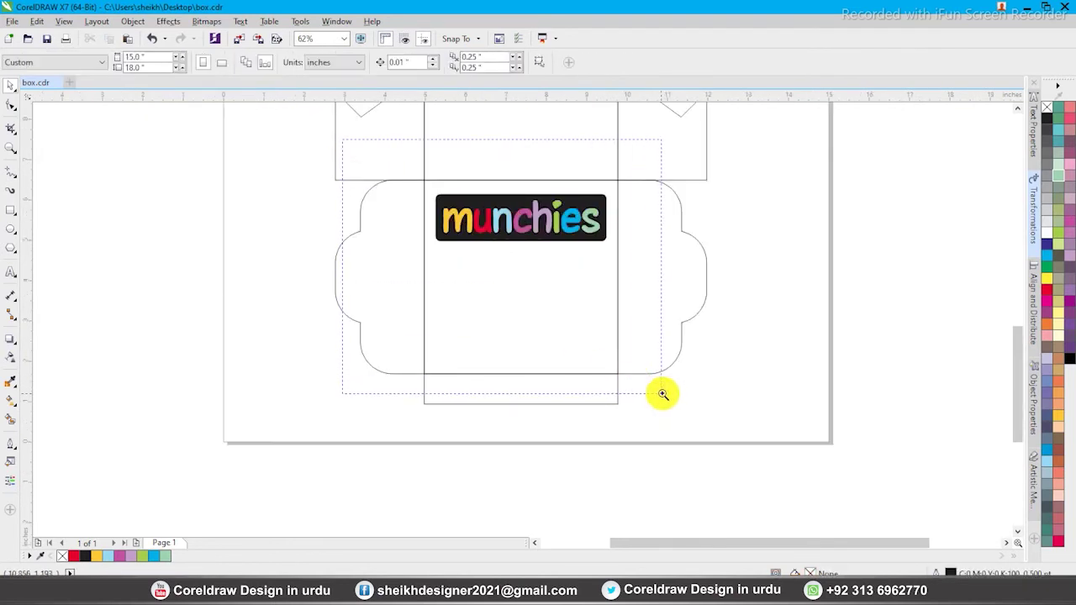
scroll(660, 392, up, 1)
click(441, 504)
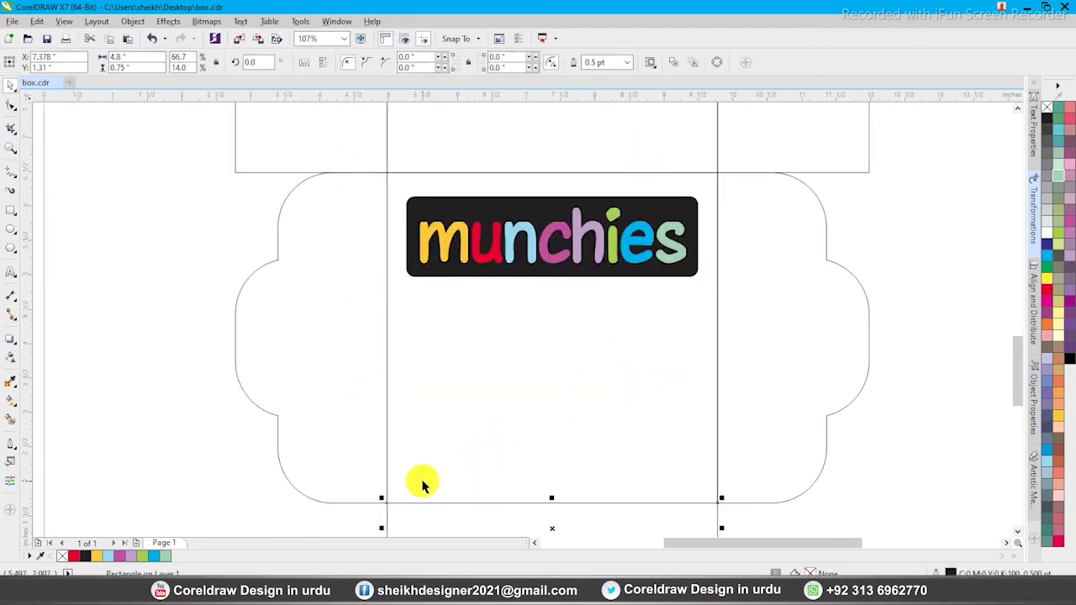
key(Escape)
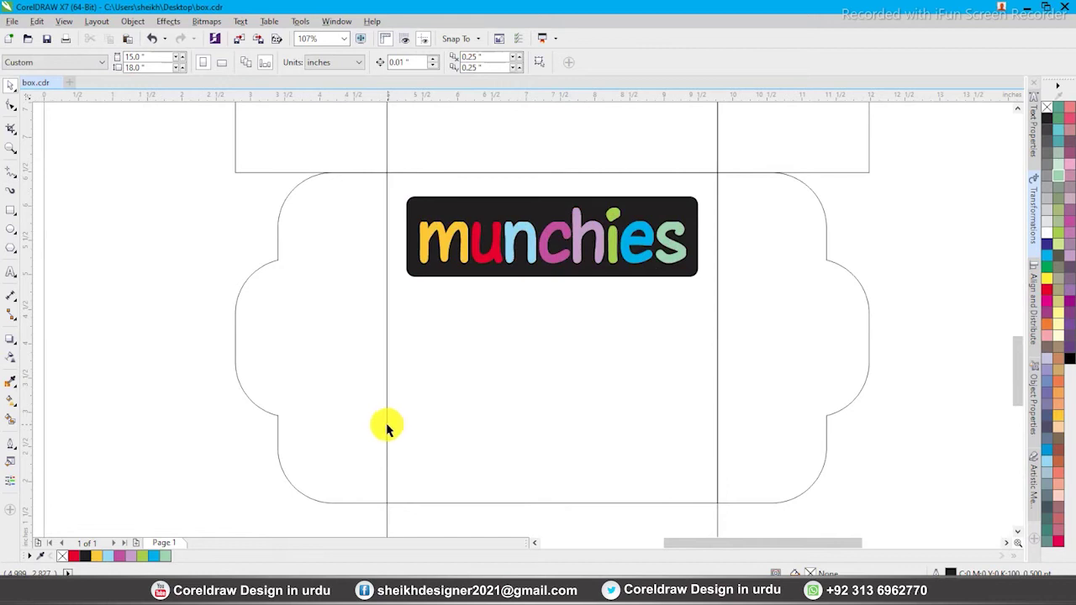
click(386, 426)
key(Escape)
click(428, 503)
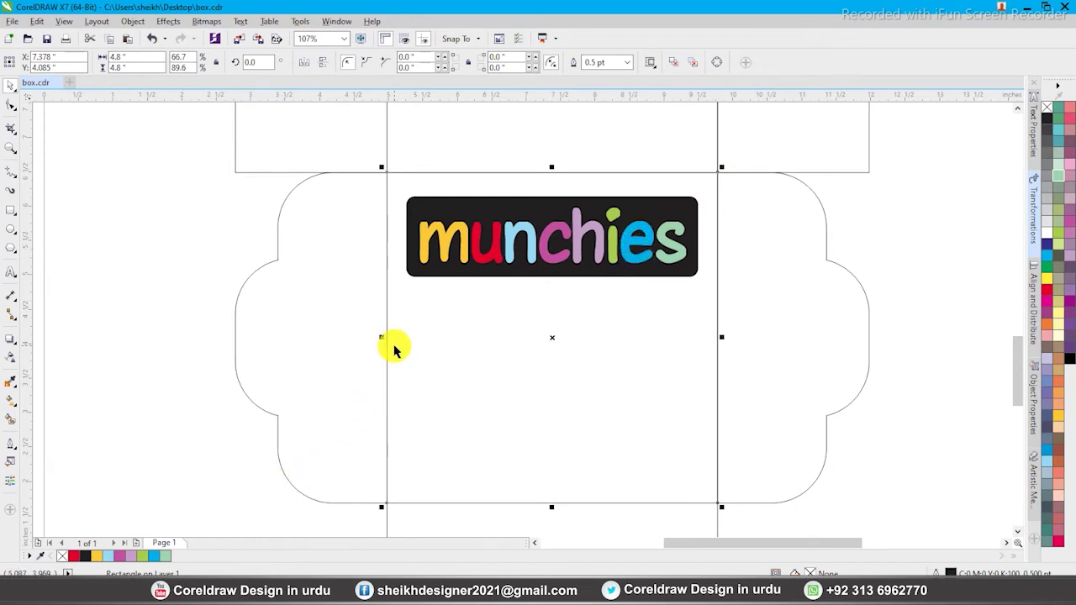
click(150, 389)
Copy the logo image from the munchiese folder and paste it onto the box drawing
click(140, 590)
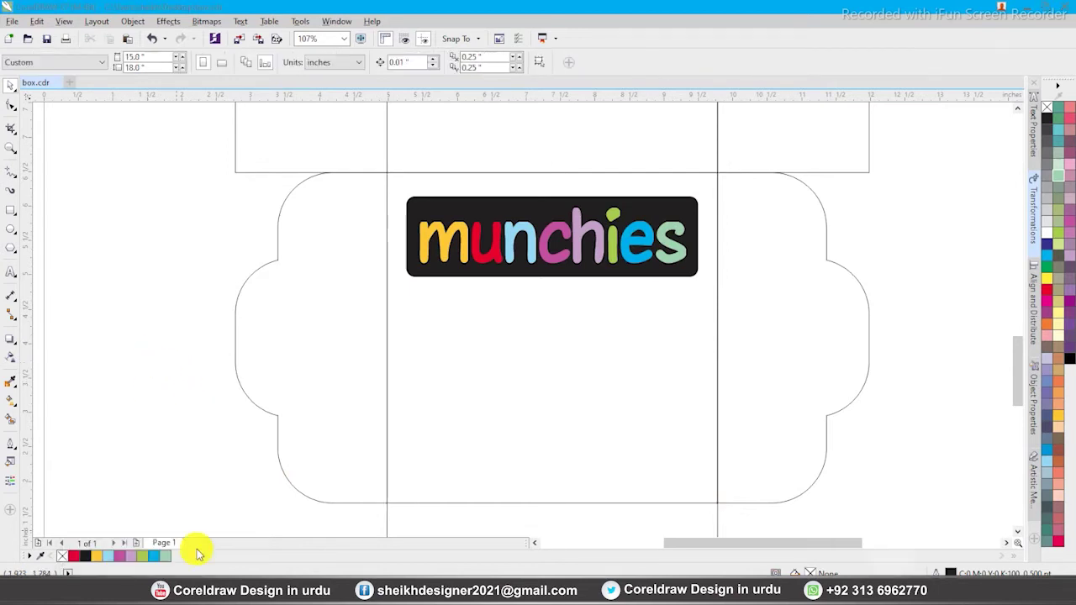
click(353, 131)
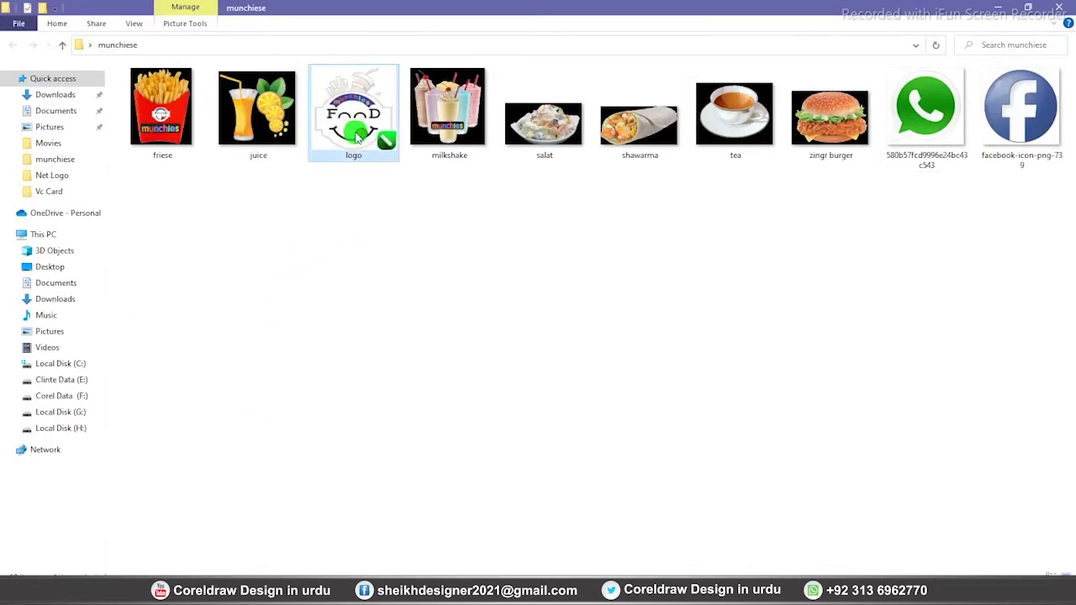
right_click(356, 132)
click(390, 436)
click(267, 576)
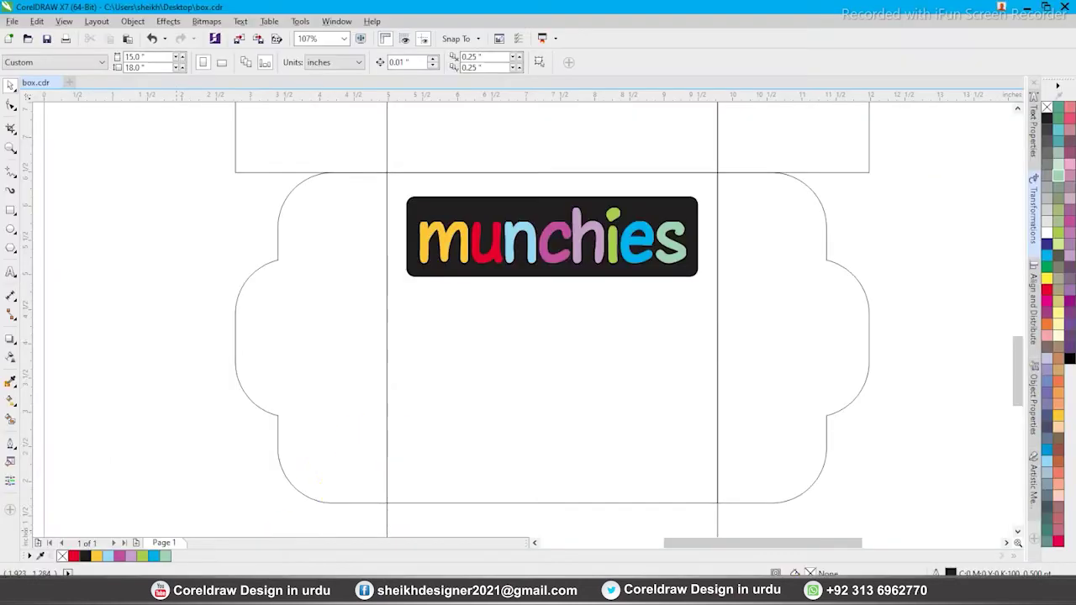
right_click(154, 288)
click(184, 371)
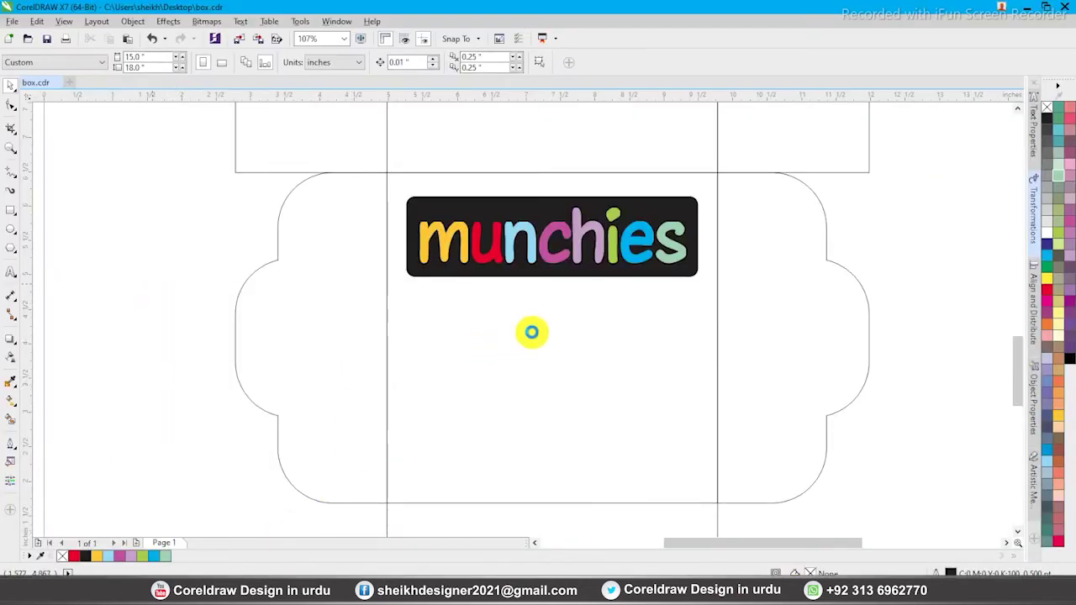
Place the pasted food logo below the munchies logo on the front panel
drag(550, 211, 564, 348)
drag(560, 305, 565, 330)
click(556, 216)
shift+click(567, 339)
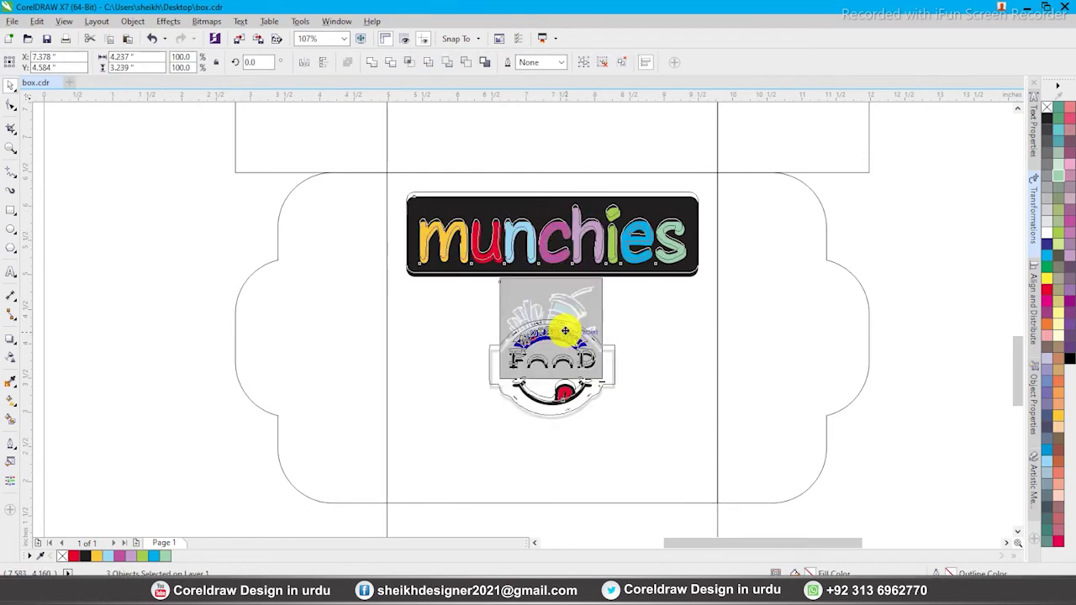
scroll(492, 295, down, 2)
click(404, 196)
scroll(637, 365, up, 2)
click(535, 331)
click(644, 358)
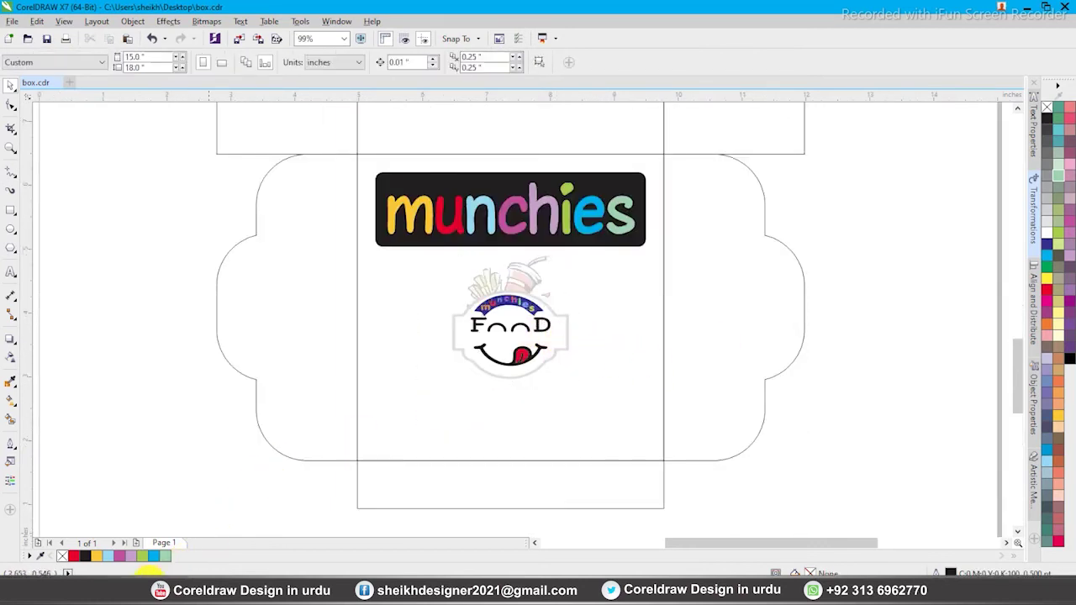
click(139, 592)
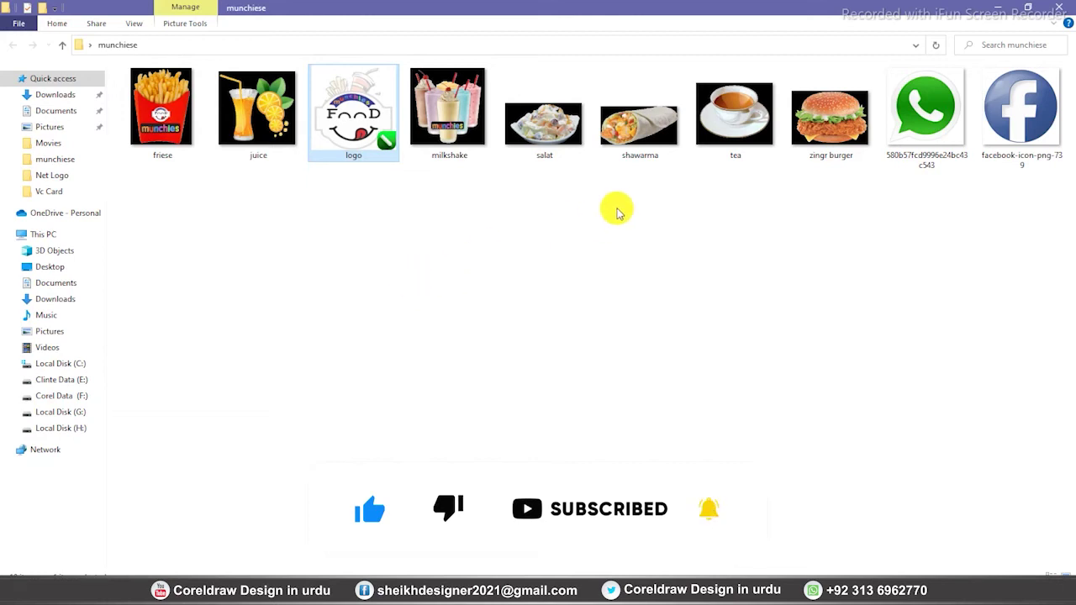
Review the food pictures in the munchiese folder and copy the shawarma picture
click(837, 135)
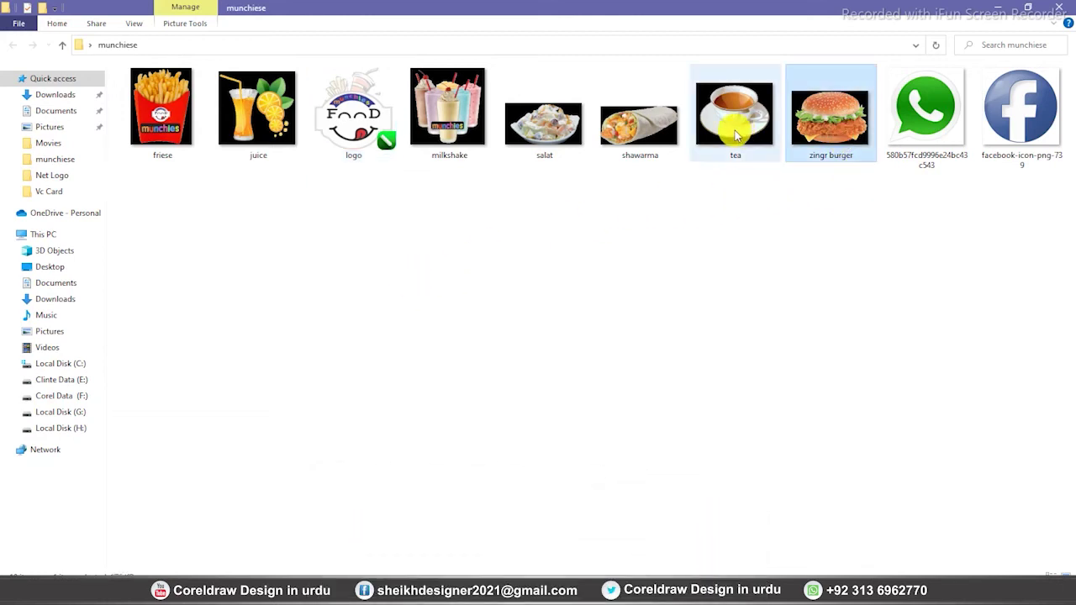
click(736, 135)
click(646, 133)
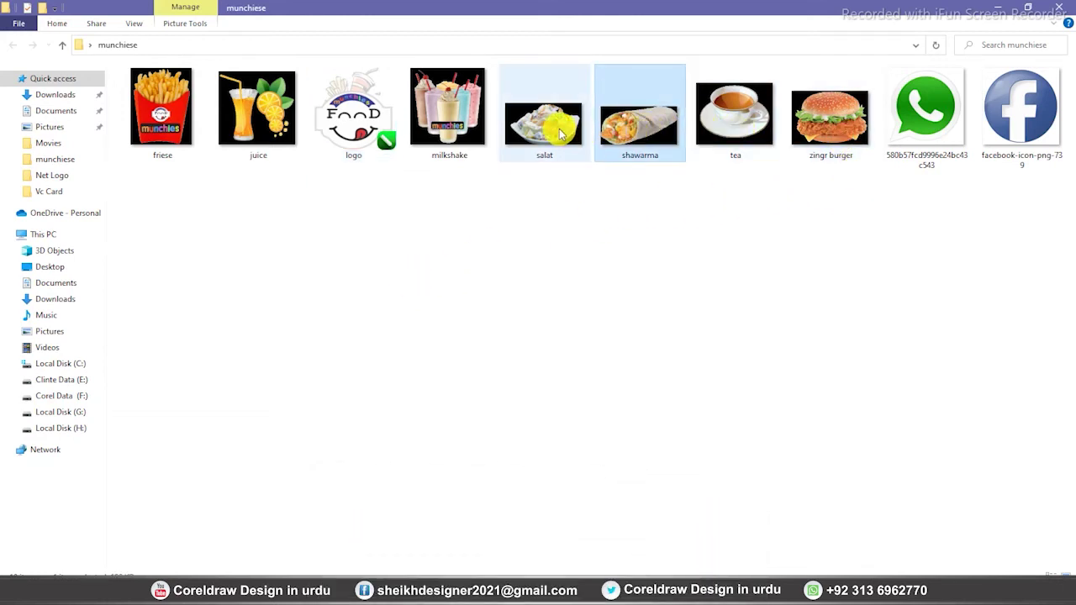
click(560, 133)
click(459, 126)
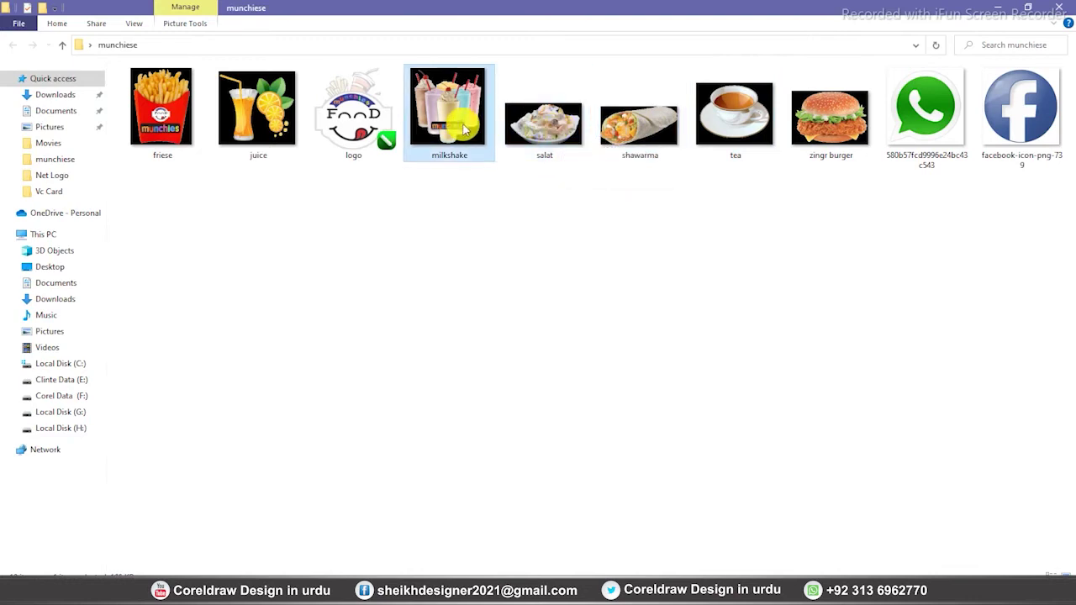
click(245, 134)
click(163, 118)
click(294, 226)
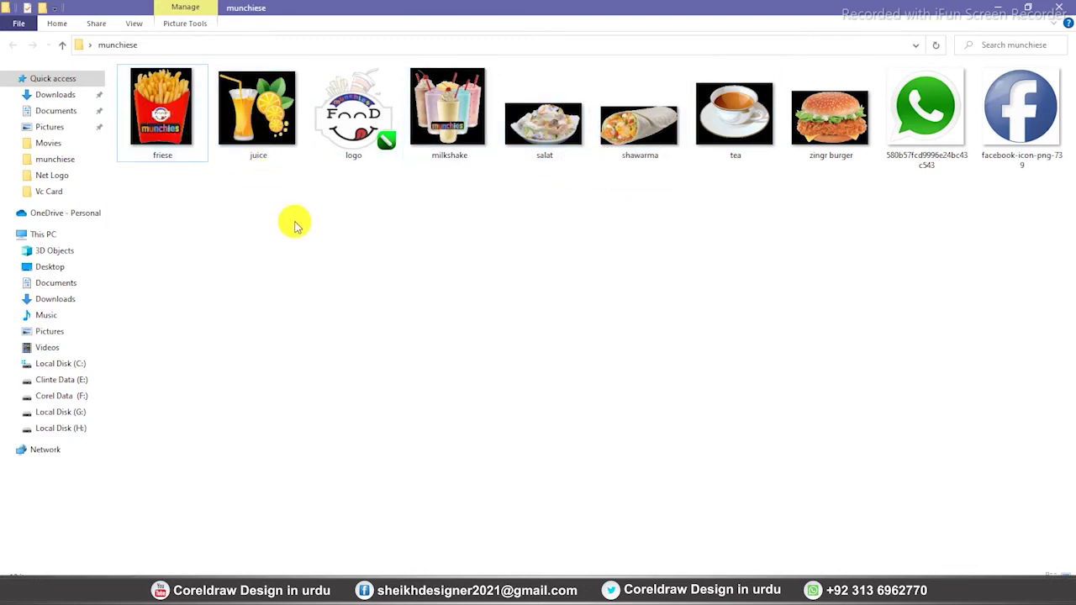
click(631, 127)
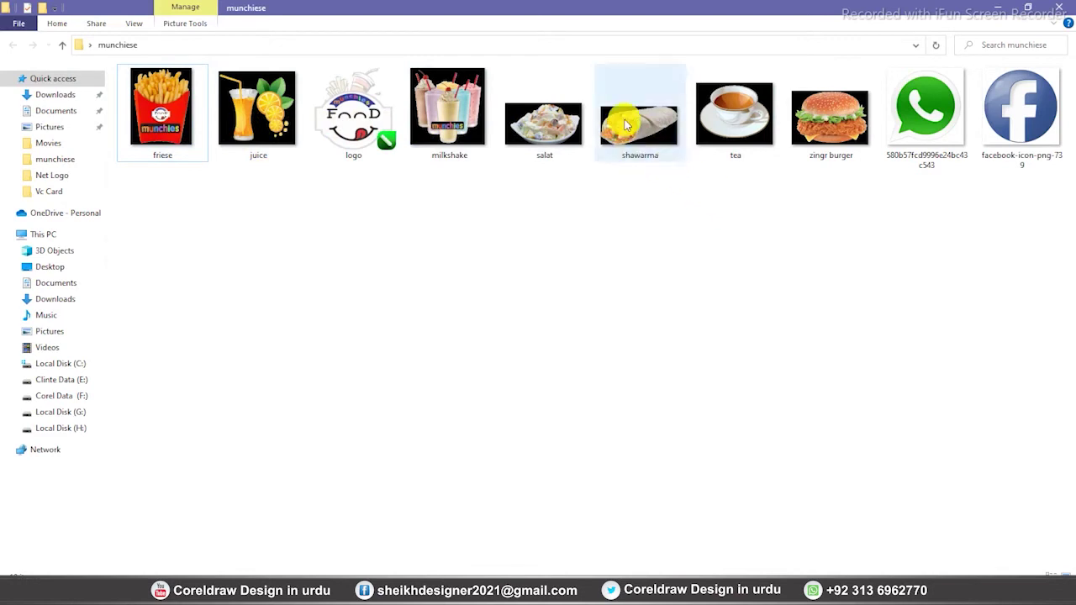
right_click(629, 113)
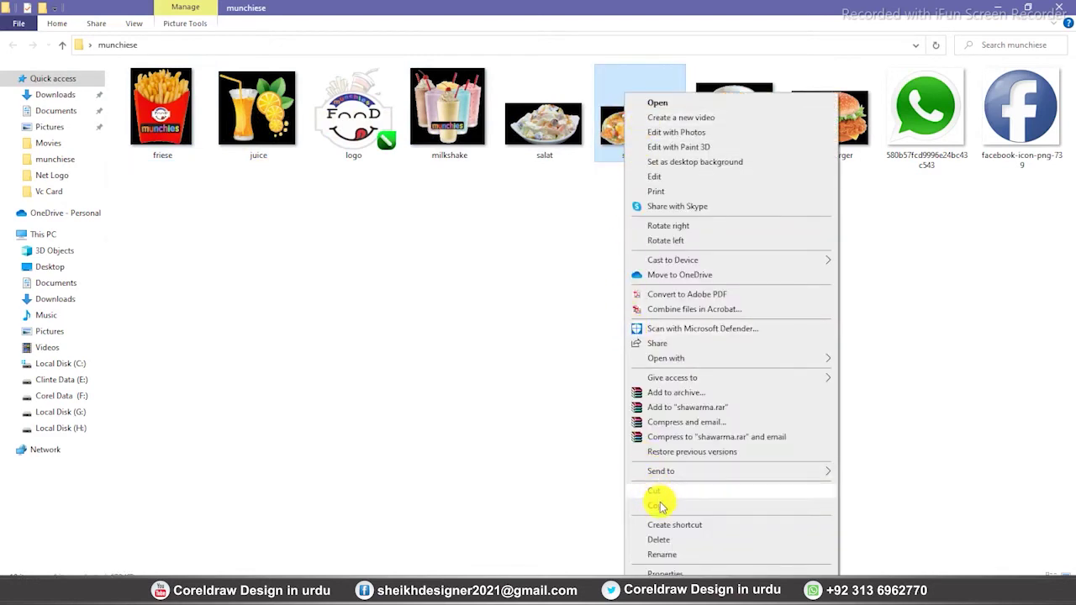
click(657, 505)
Paste the shawarma picture into the drawing and place it below the FOOD logo
click(258, 570)
right_click(158, 338)
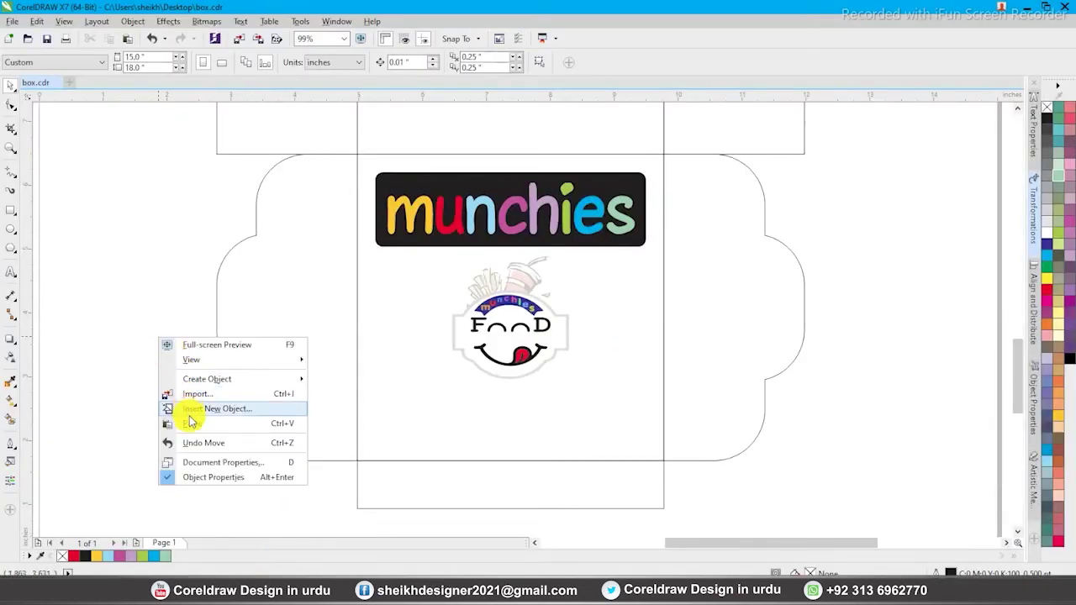
click(193, 424)
key(F4)
drag(528, 344, 504, 491)
scroll(413, 312, up, 3)
drag(412, 312, 377, 326)
click(194, 532)
Copy the juice picture and paste it up and right of the shawarma
click(153, 589)
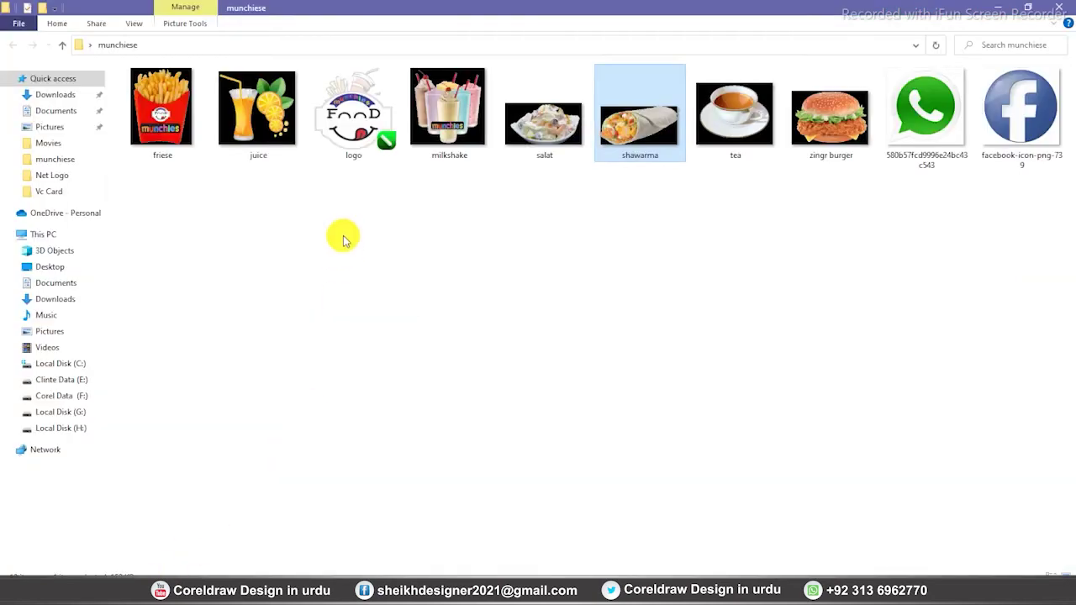
click(274, 135)
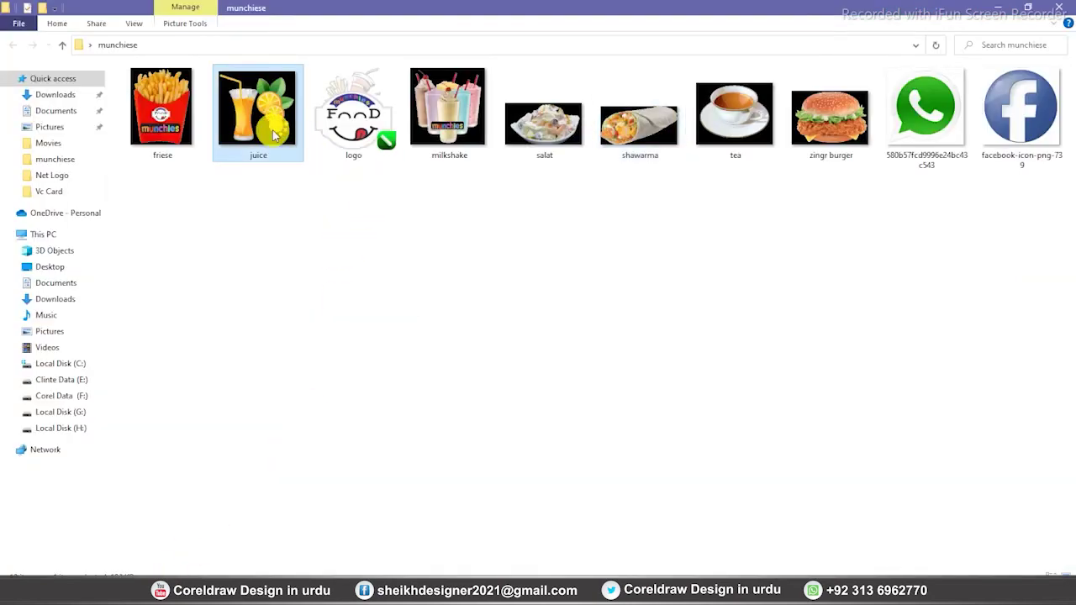
right_click(274, 134)
click(294, 501)
key(alt+Tab)
click(332, 344)
key(ctrl+v)
mouse_move(404, 308)
mouse_down()
mouse_move(423, 303)
mouse_move(423, 312)
mouse_up()
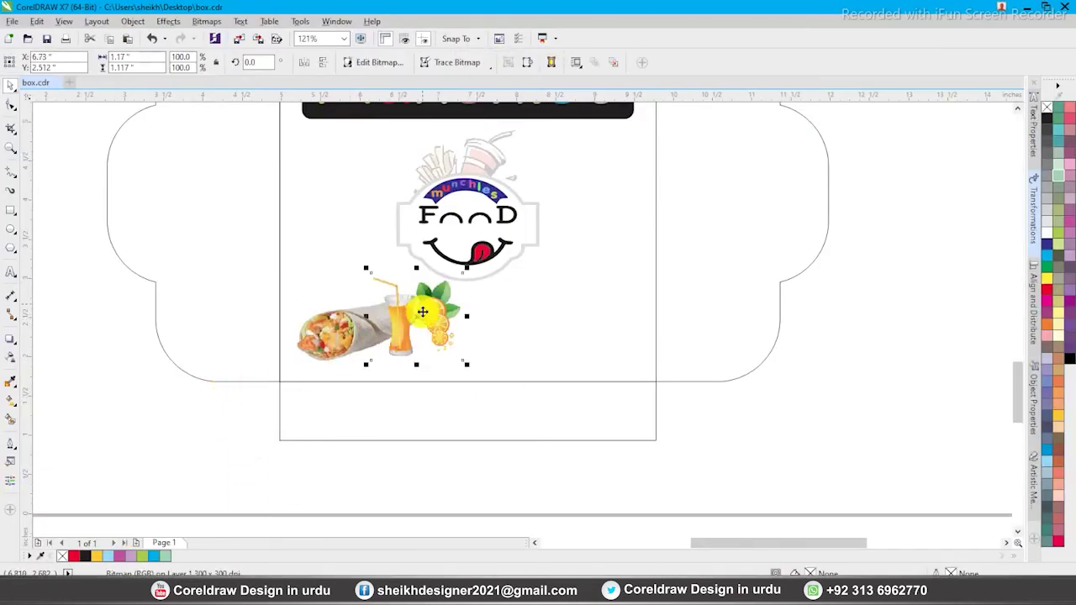
Shrink the FOOD logo and centre it under the black munchies panel
click(475, 198)
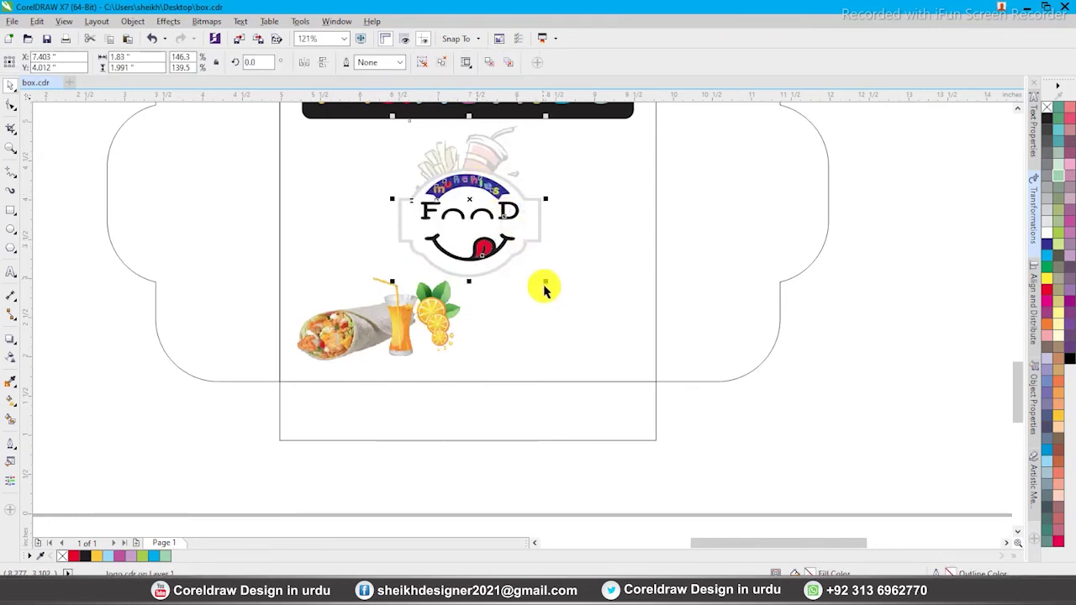
drag(544, 284, 533, 268)
shift+click(565, 112)
key(c)
double_click(442, 304)
Copy the tea picture into the drawing and centre it on the juice picture
key(alt+Tab)
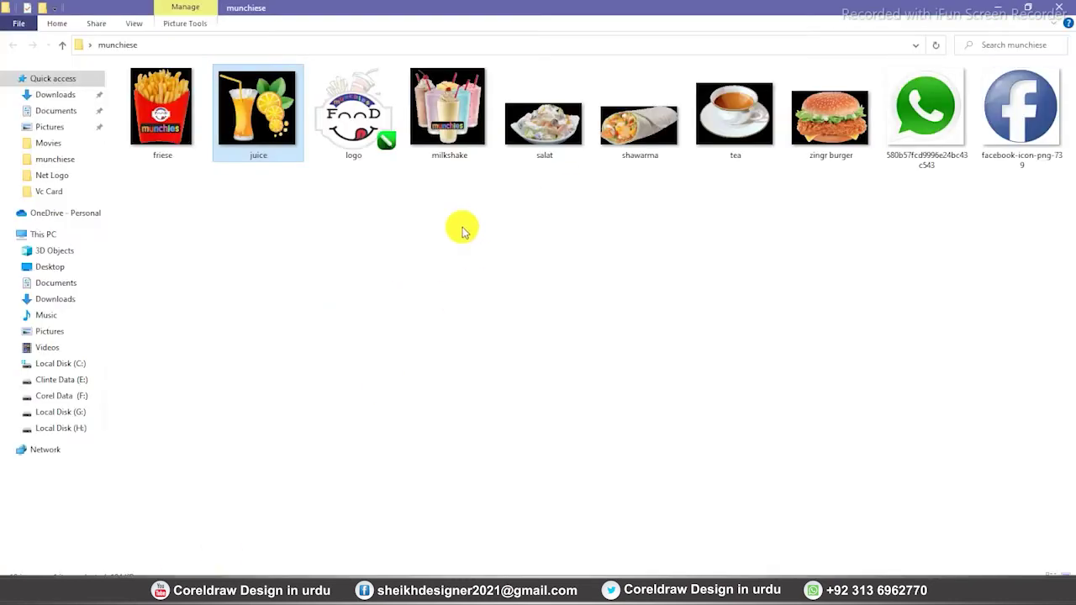
click(731, 113)
right_click(751, 412)
click(754, 507)
key(alt+Tab)
key(ctrl+v)
shift+click(432, 306)
key(e)
key(c)
key(Escape)
Move the tea picture down-left beside the shawarma
drag(430, 318, 409, 339)
shift+click(438, 288)
shift+click(346, 325)
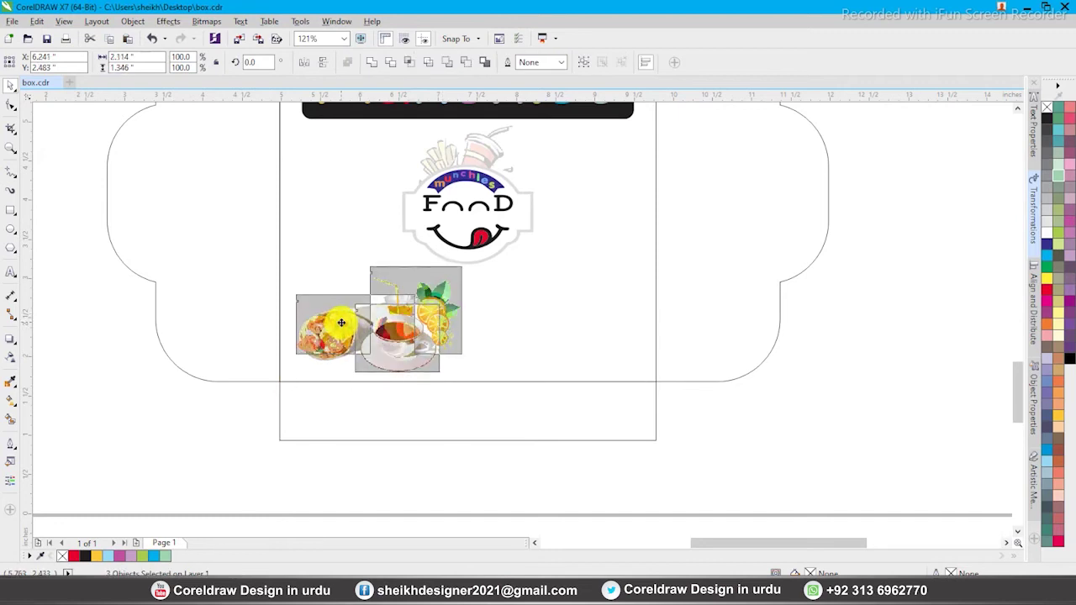
scroll(414, 359, up, 3)
scroll(427, 313, down, 2)
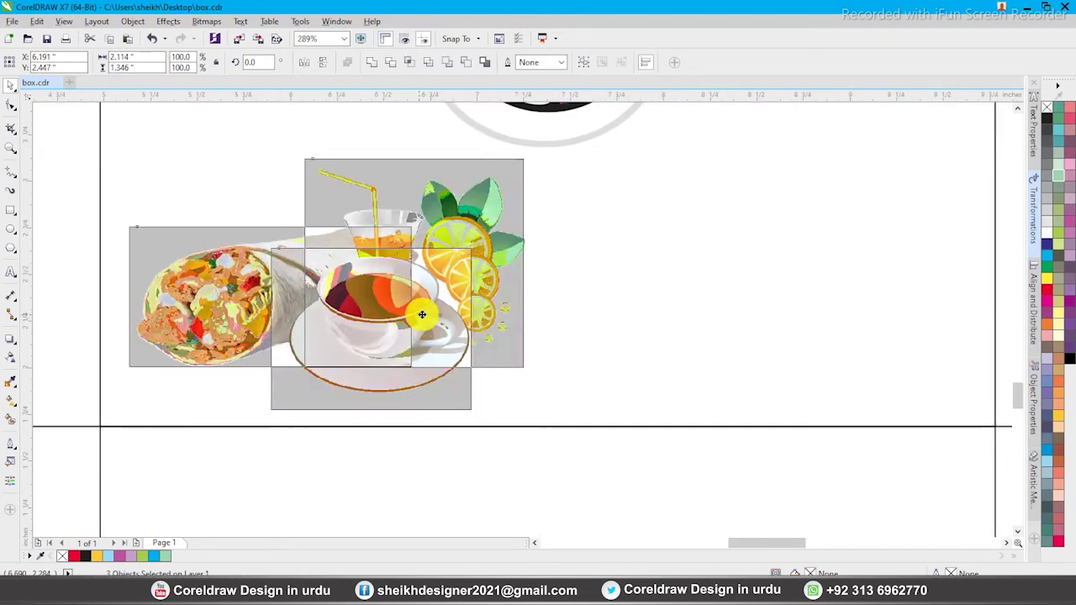
Paste the zingr burger picture and place it beside the tea cup
click(159, 584)
click(484, 265)
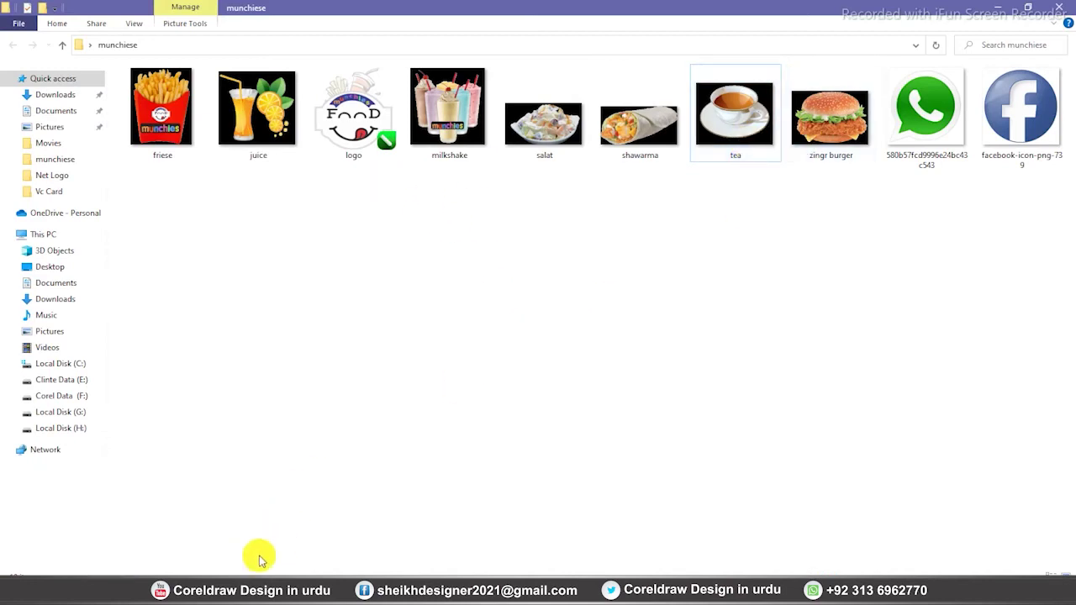
click(819, 139)
click(256, 584)
click(226, 445)
key(ctrl+v)
drag(413, 337, 495, 322)
key(Escape)
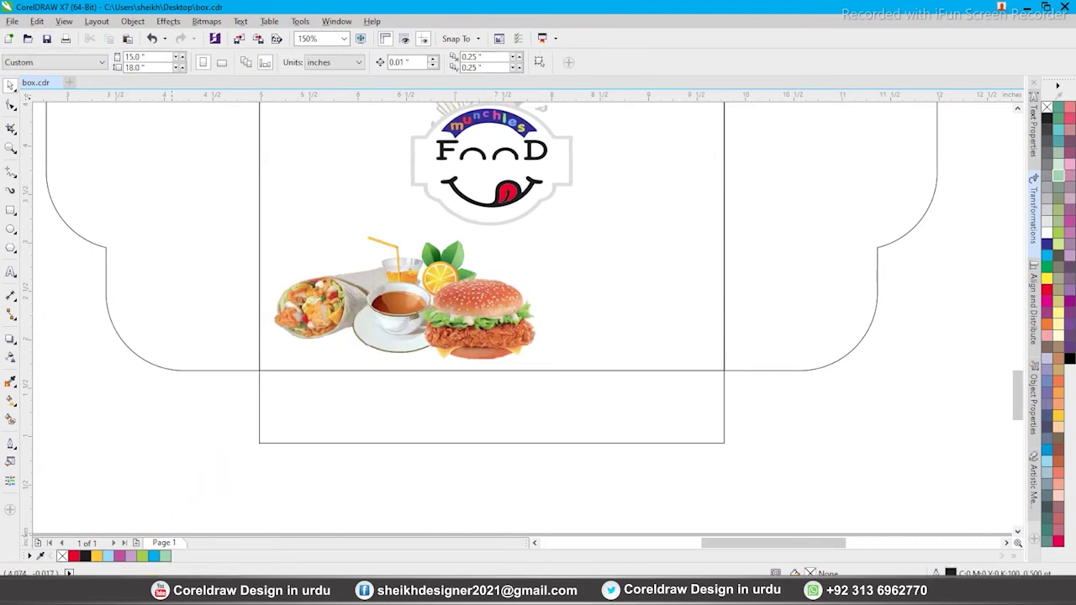
Copy the friese picture and paste it onto the front panel
key(alt+Tab)
click(168, 118)
right_click(171, 121)
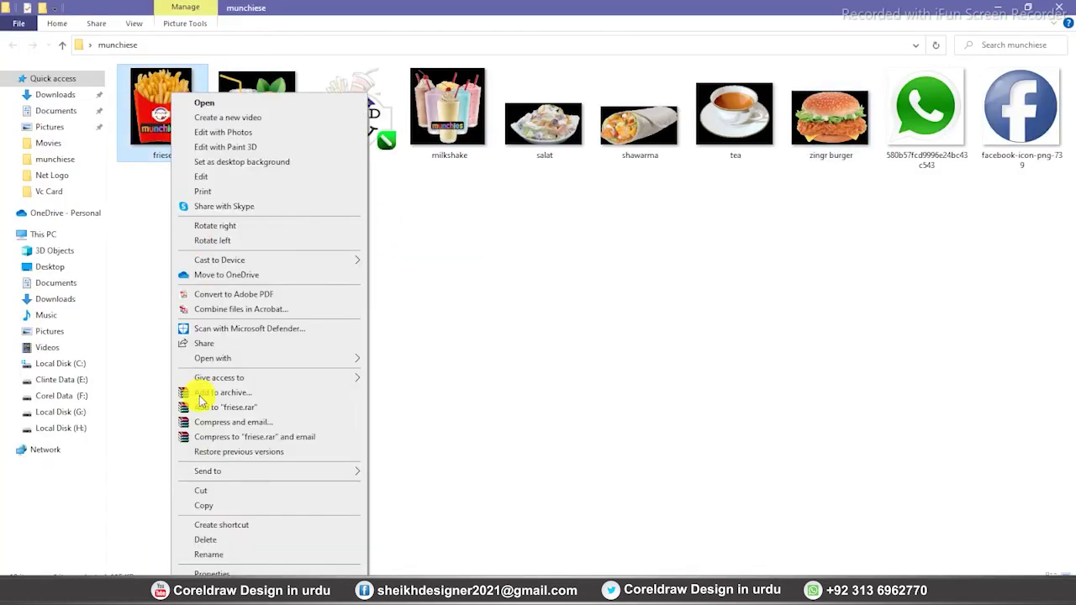
click(206, 505)
key(alt+Tab)
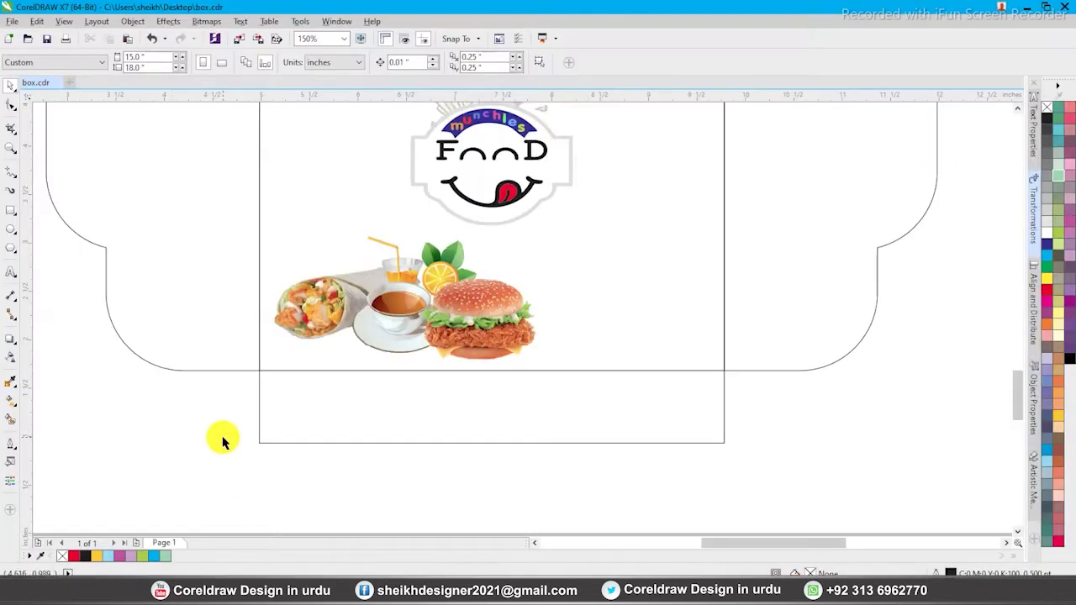
click(483, 306)
key(F4)
key(ctrl+v)
drag(524, 348, 518, 479)
Set the fries beside the burger, send them back one, and shift the burger right
drag(467, 435, 615, 551)
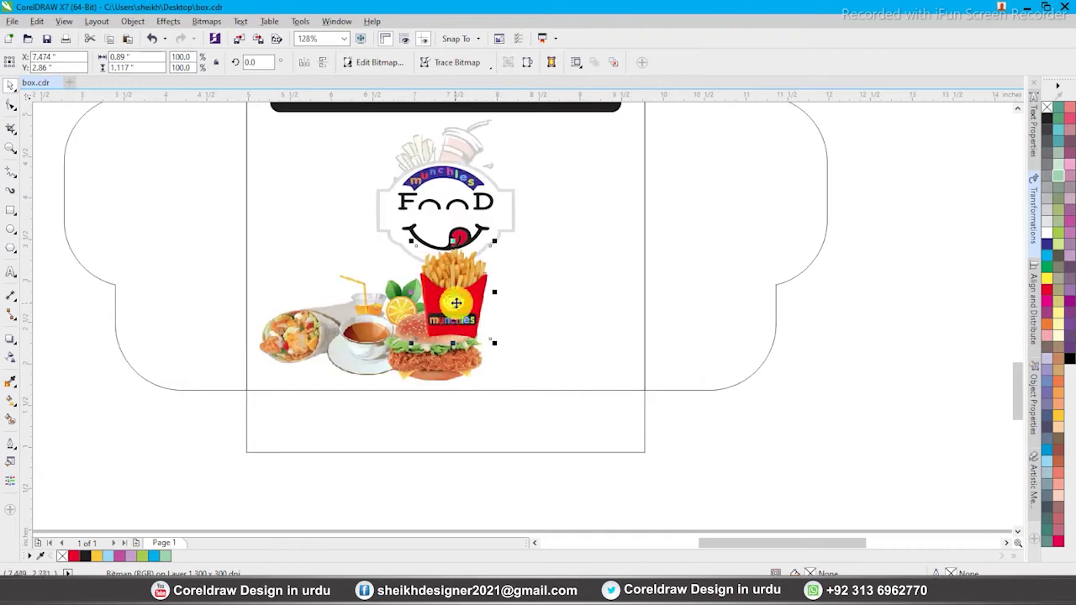
drag(455, 302, 465, 321)
key(F2)
drag(408, 260, 664, 460)
drag(469, 244, 500, 259)
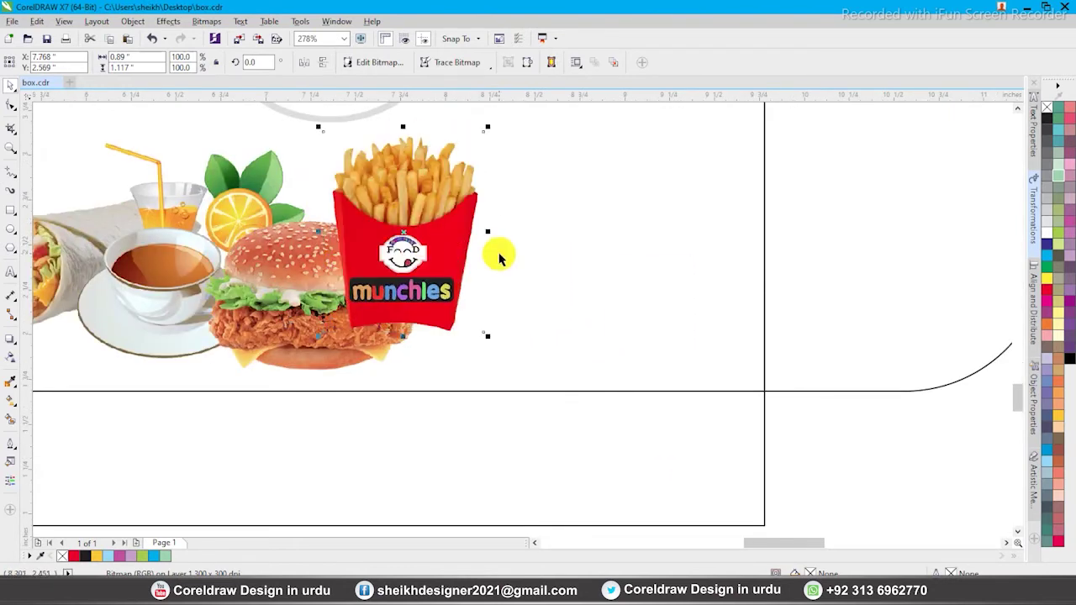
key(ctrl+Page_Down)
click(298, 281)
drag(297, 281, 307, 284)
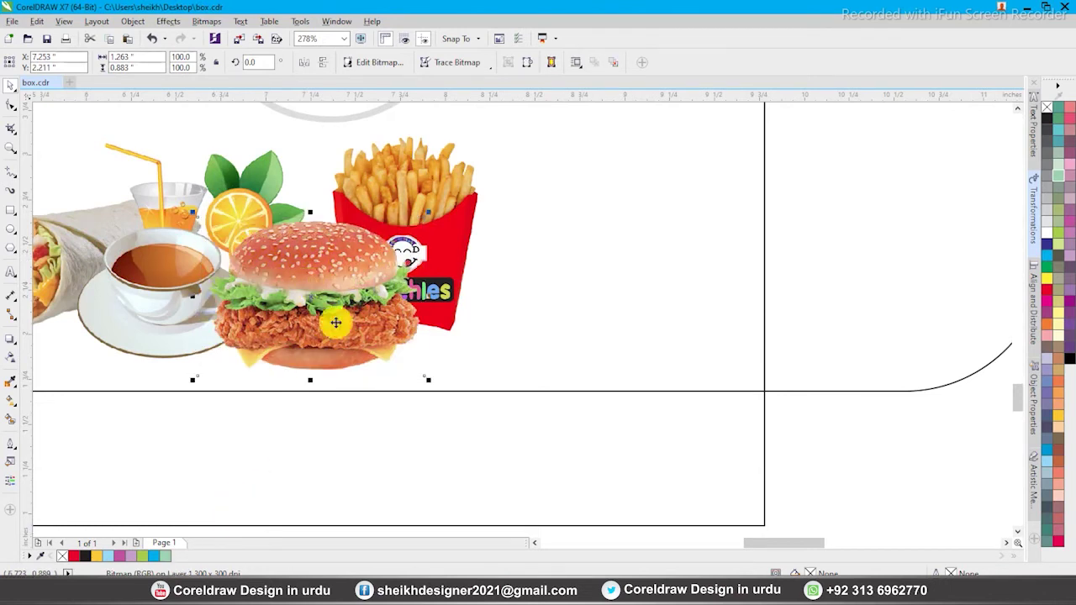
key(alt+Tab)
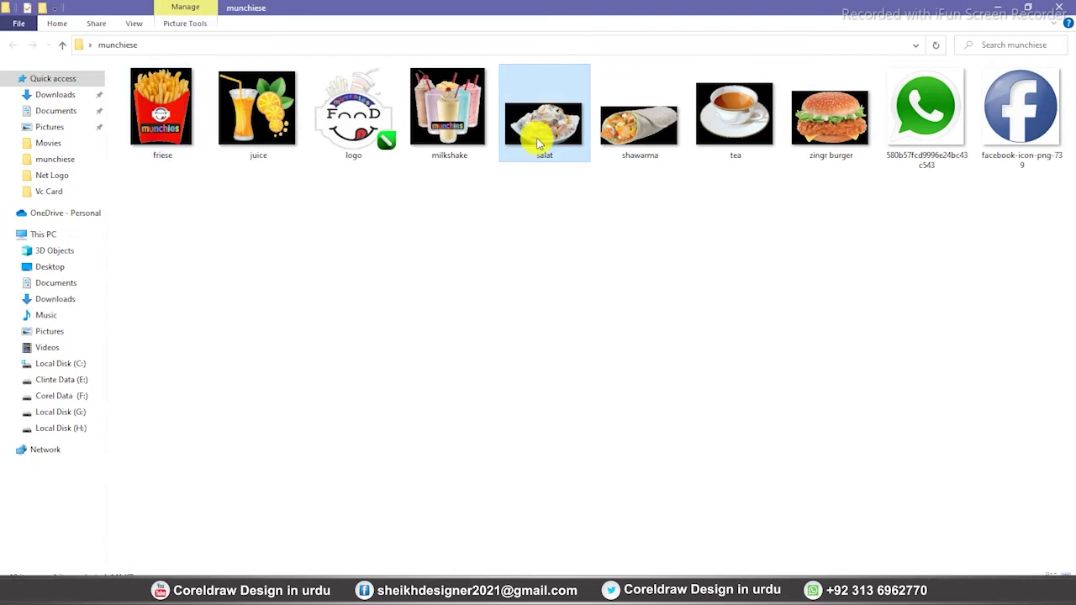
Copy the salat picture, then salat plus milkshake together, and switch back to CorelDRAW
right_click(533, 140)
click(570, 505)
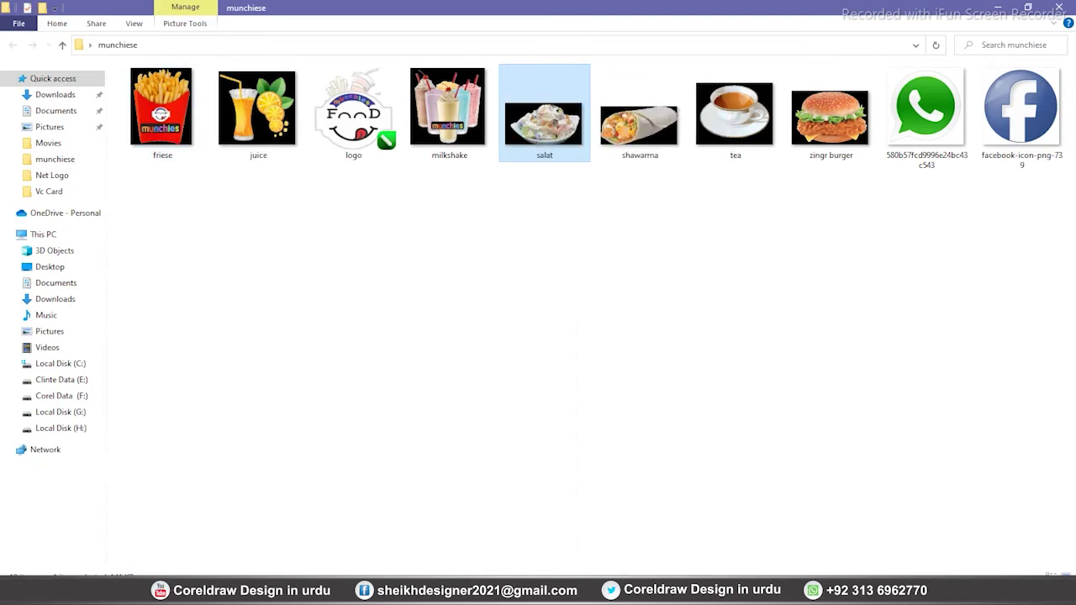
ctrl+click(459, 128)
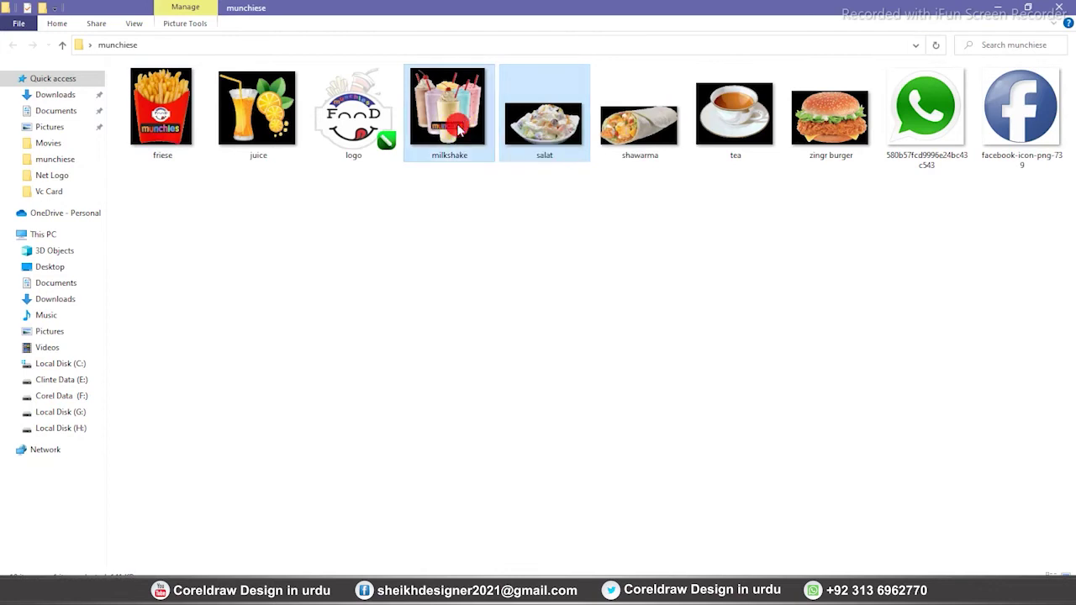
right_click(457, 132)
click(493, 485)
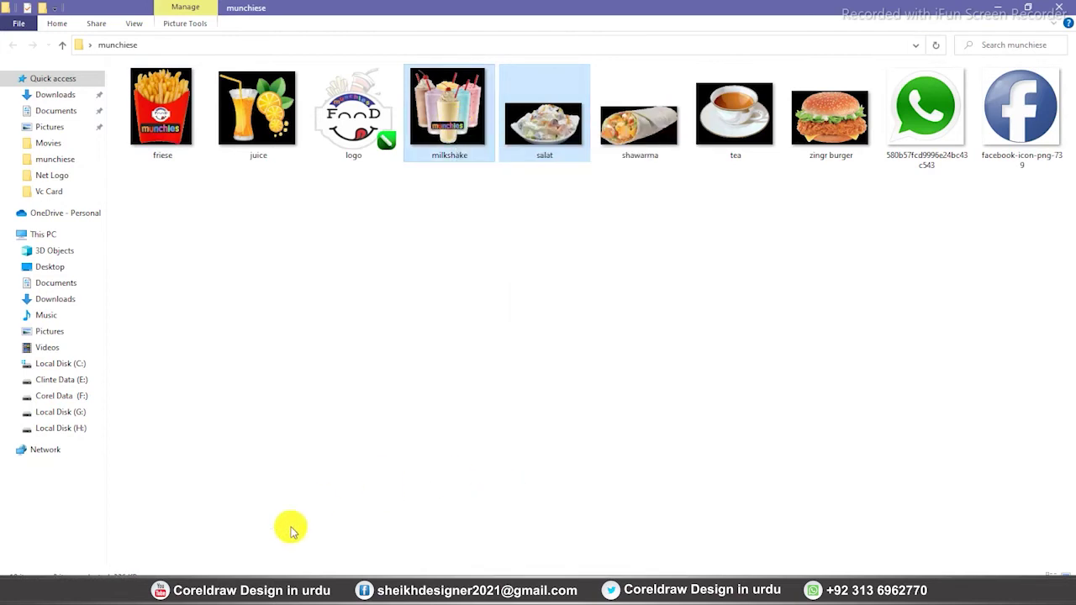
key(alt+Tab)
right_click(284, 310)
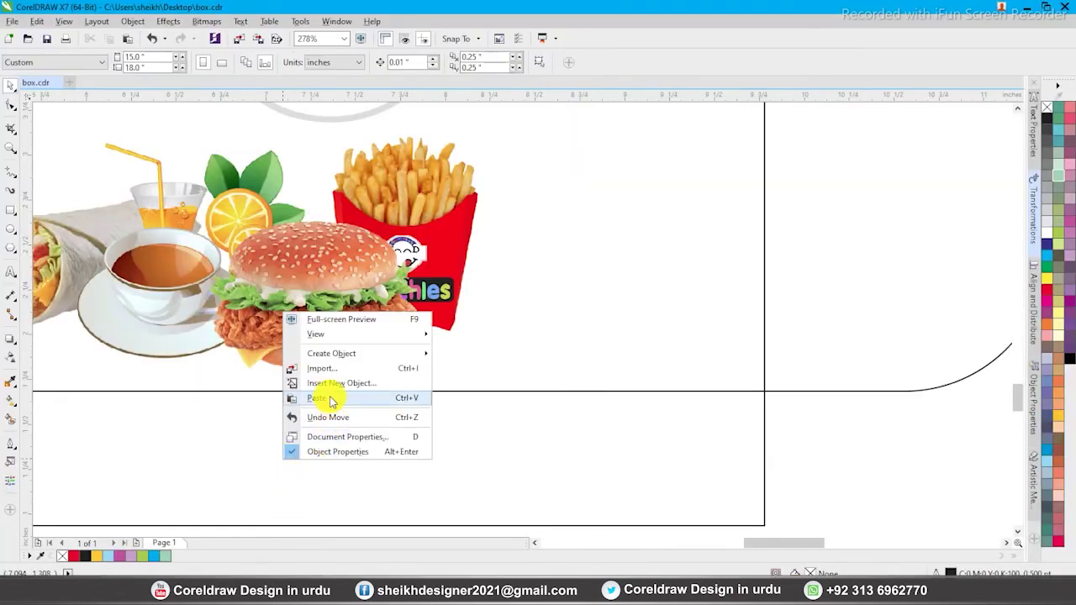
Paste the salad and milkshake pictures and place them beside the fries in the cluster
click(328, 396)
key(F4)
drag(522, 341, 548, 498)
key(F2)
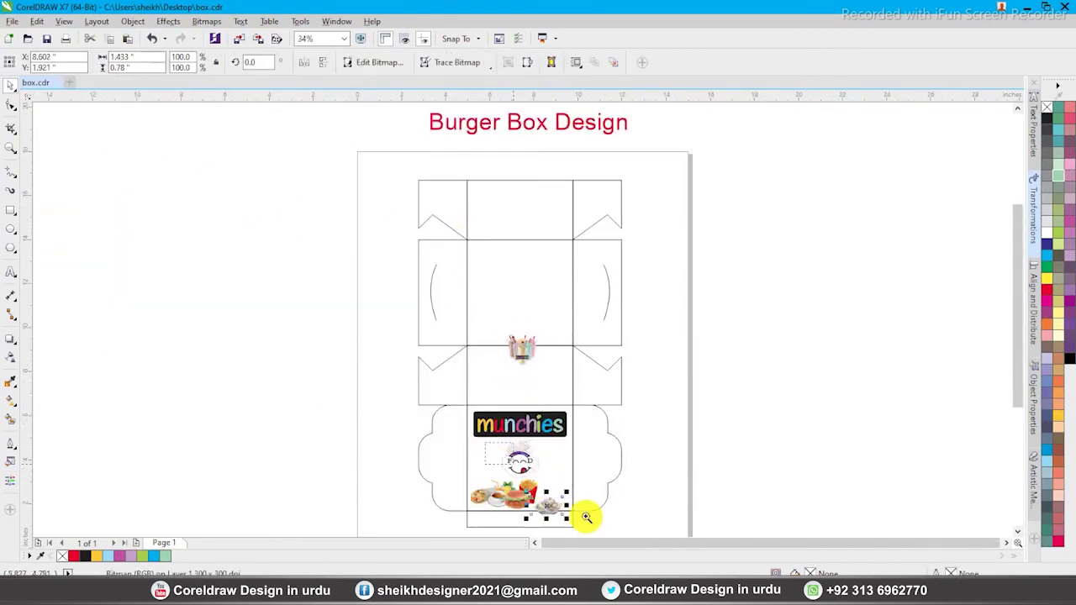
drag(601, 527, 494, 442)
mouse_move(511, 402)
mouse_down()
mouse_move(480, 384)
mouse_move(500, 382)
mouse_move(493, 396)
mouse_up()
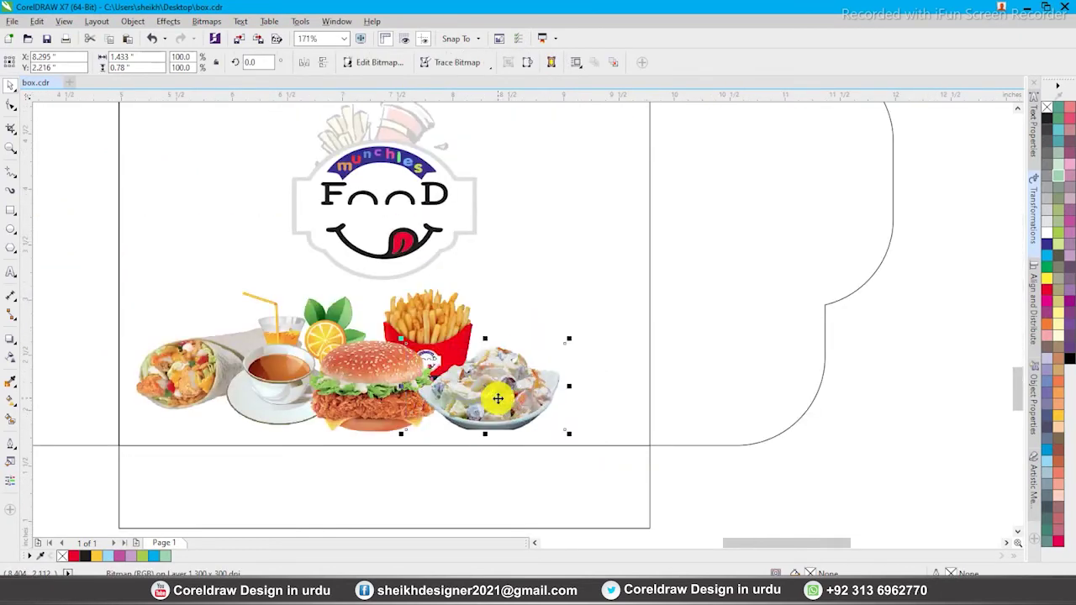
key(F4)
key(F4)
drag(521, 348, 561, 483)
scroll(567, 500, up, 5)
drag(506, 326, 512, 326)
Group the seven food images with Ctrl+G and shift the group slightly up-left
drag(57, 252, 582, 453)
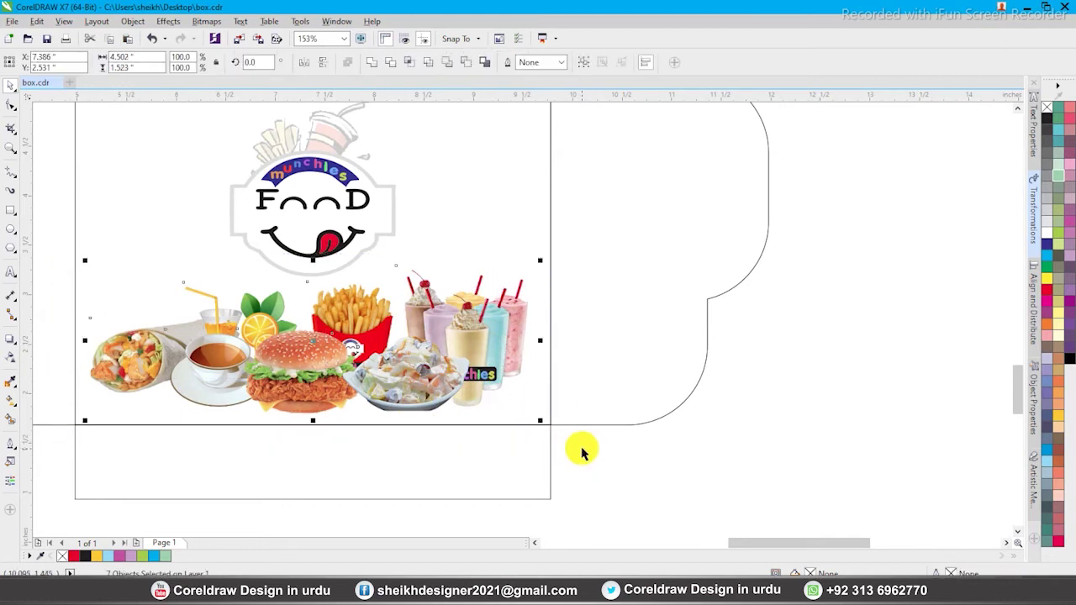
click(585, 63)
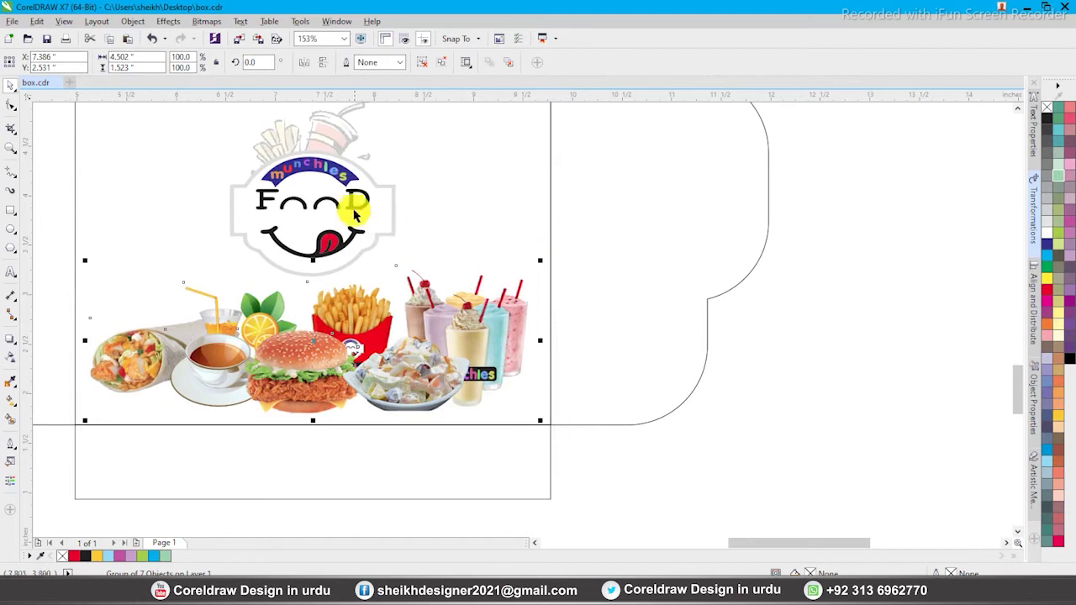
drag(421, 324, 419, 322)
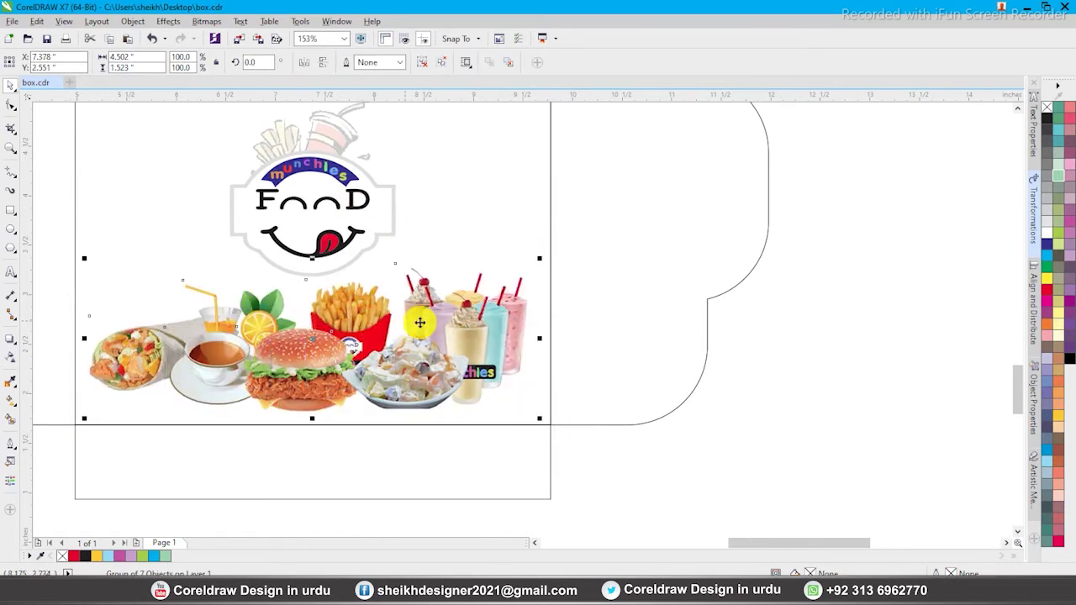
click(569, 320)
scroll(570, 320, down, 2)
Raise the munchies banner slightly on the front panel
scroll(390, 182, up, 1)
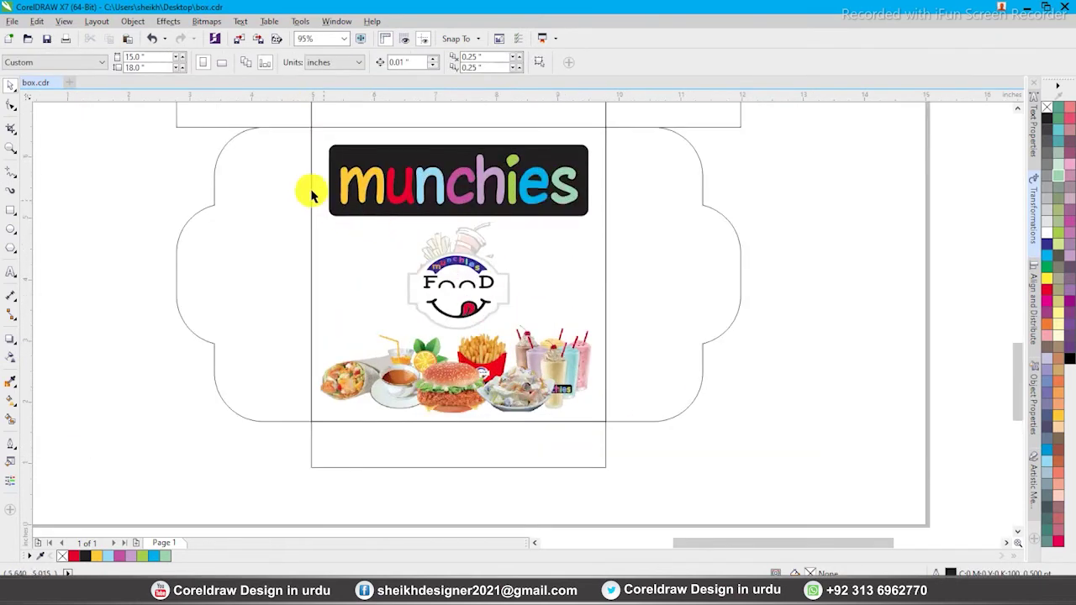
drag(636, 436, 636, 437)
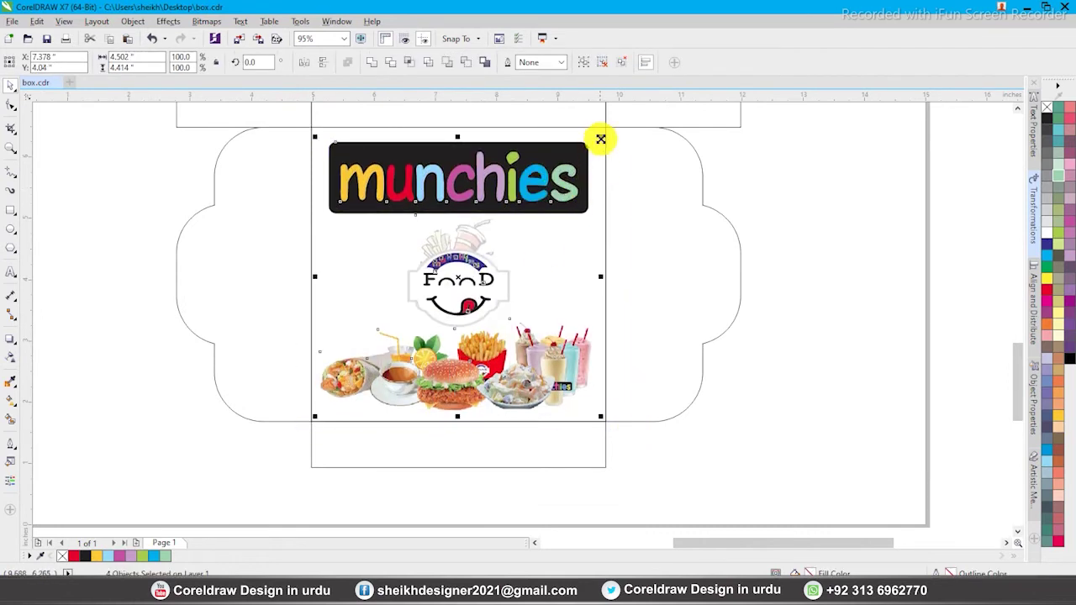
click(458, 156)
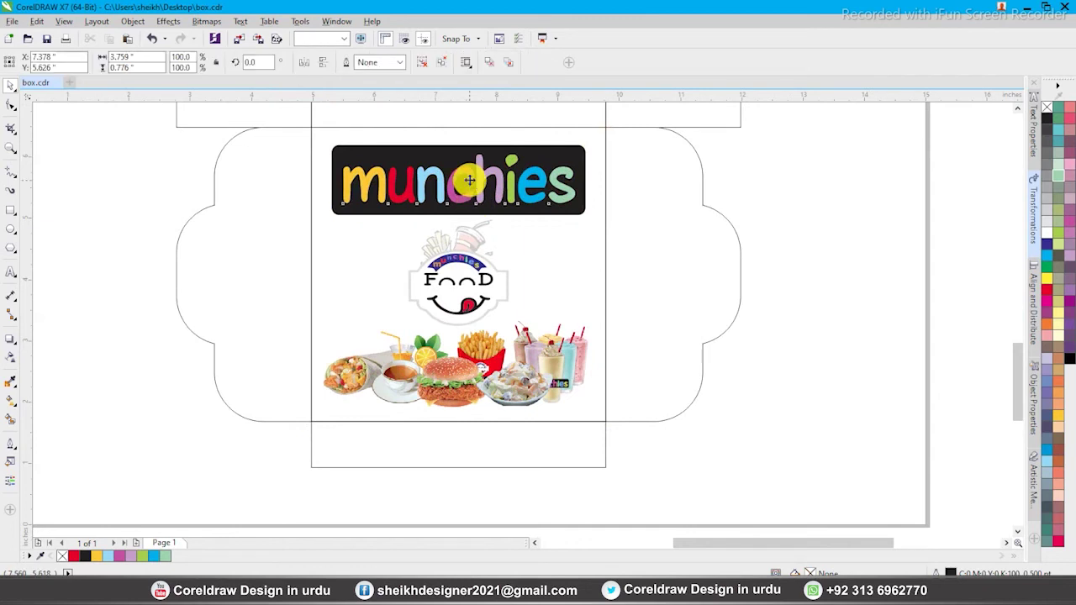
drag(459, 156, 459, 151)
Nudge the Food face logo left, then undo so it stays in place
click(464, 274)
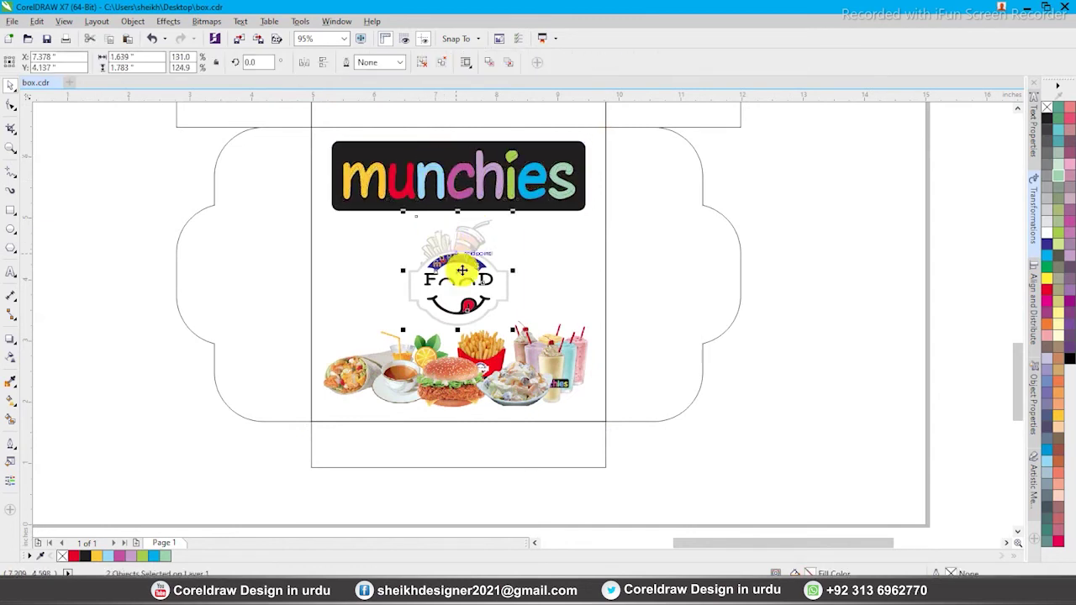
key(Left)
click(643, 260)
key(ctrl+z)
key(F2)
drag(288, 158, 557, 338)
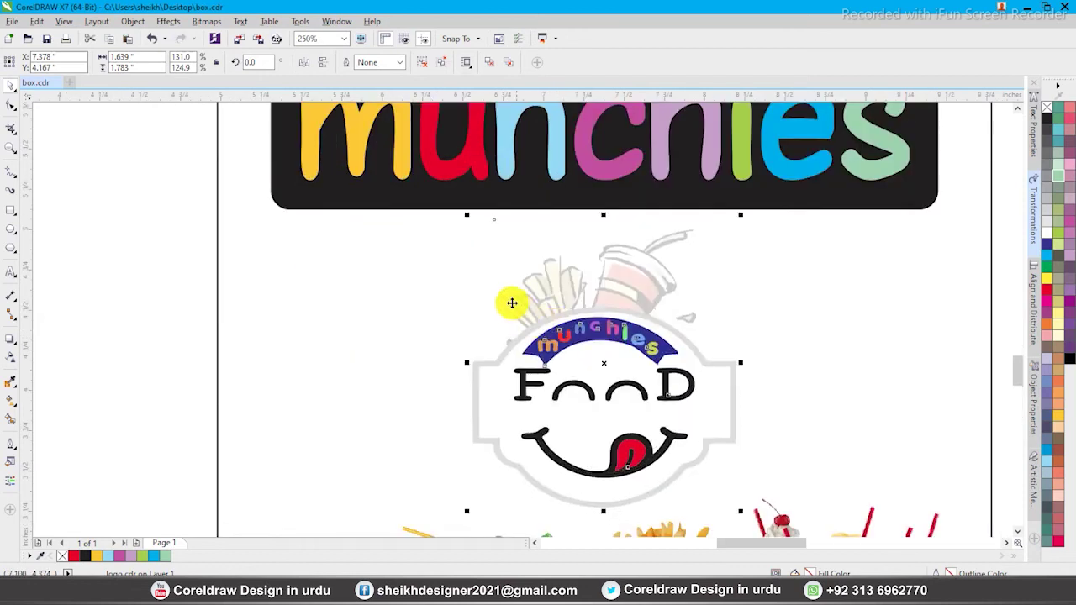
scroll(511, 300, down, 4)
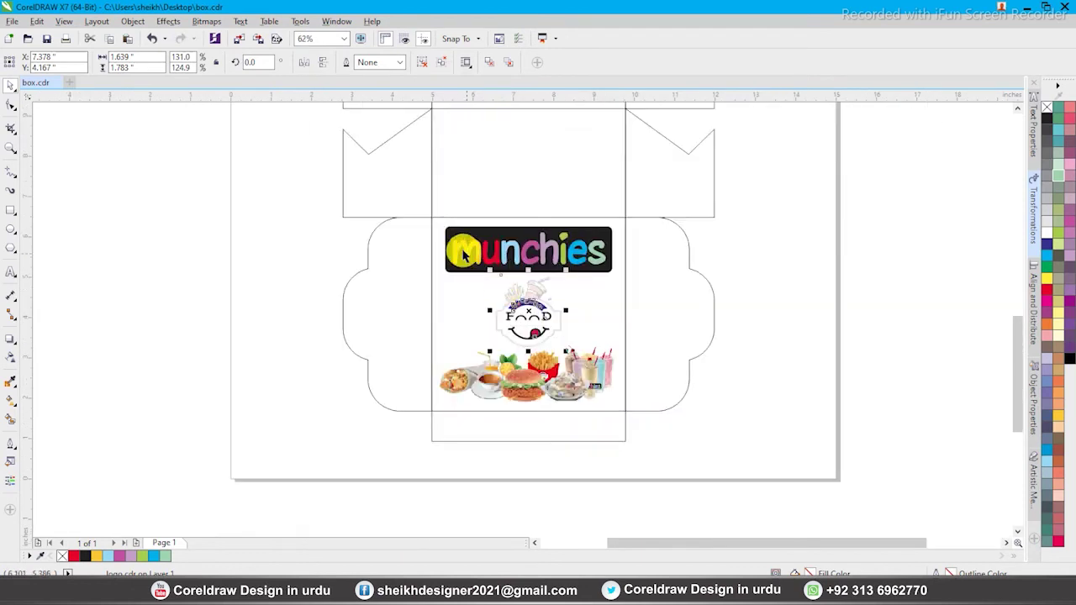
click(468, 413)
scroll(684, 446, up, 2)
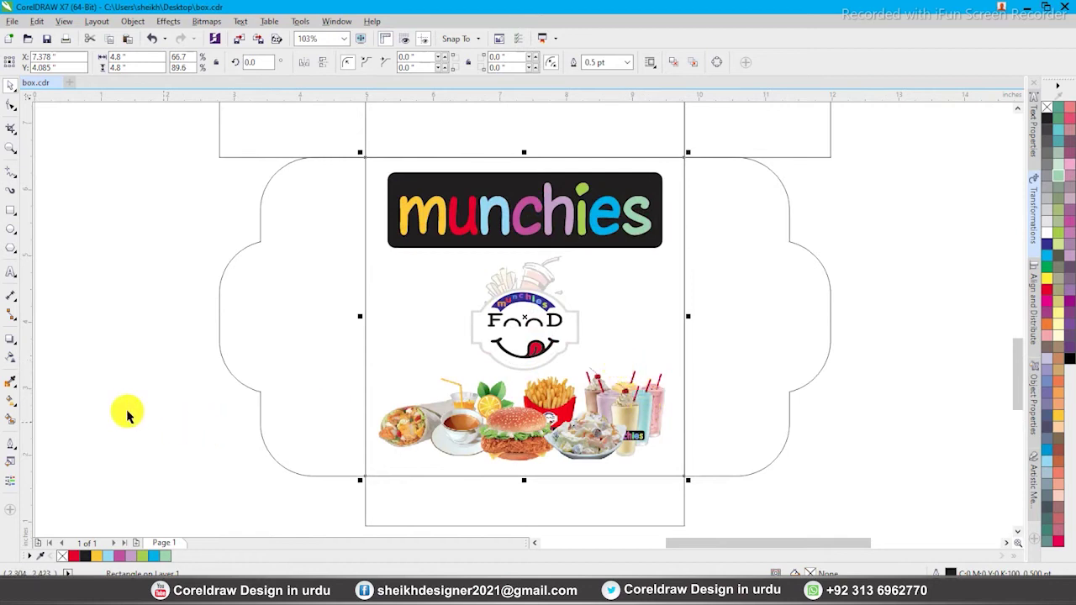
Browse the fill, eyedropper and outline thickness flyouts in the toolbox
click(12, 401)
click(12, 390)
click(14, 446)
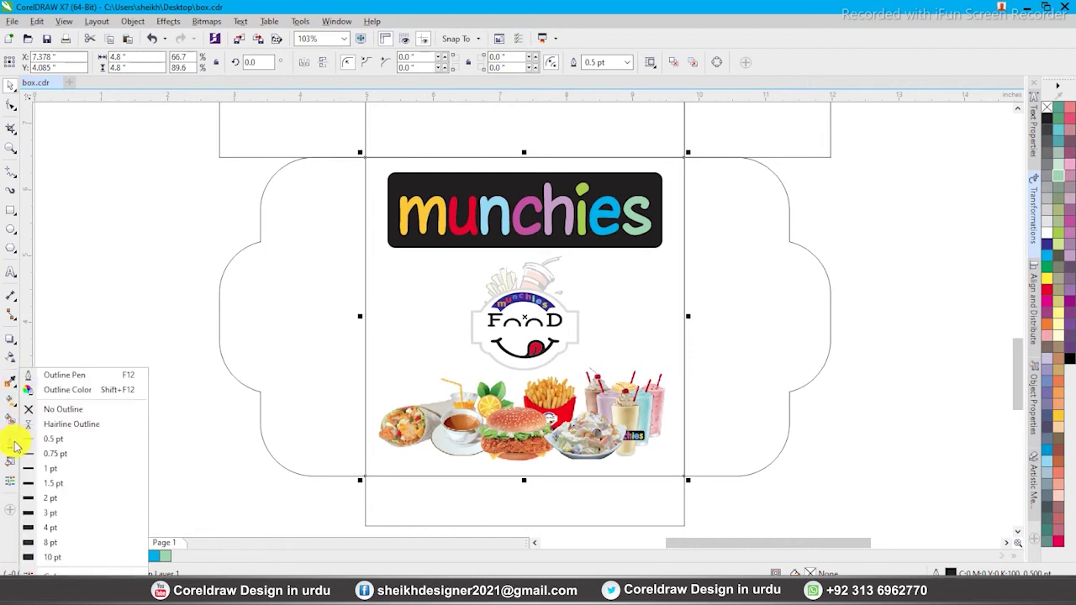
click(13, 459)
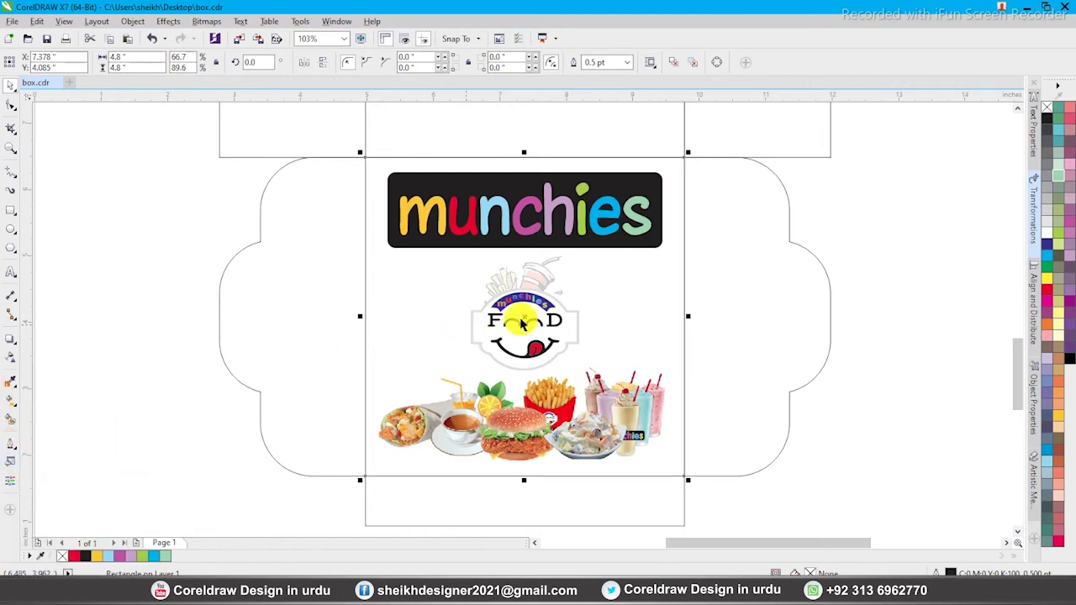
Give the front panel an elliptical fountain fill, yellow (CMYK 0,0,100,0) at the edges, white in the middle
key(F11)
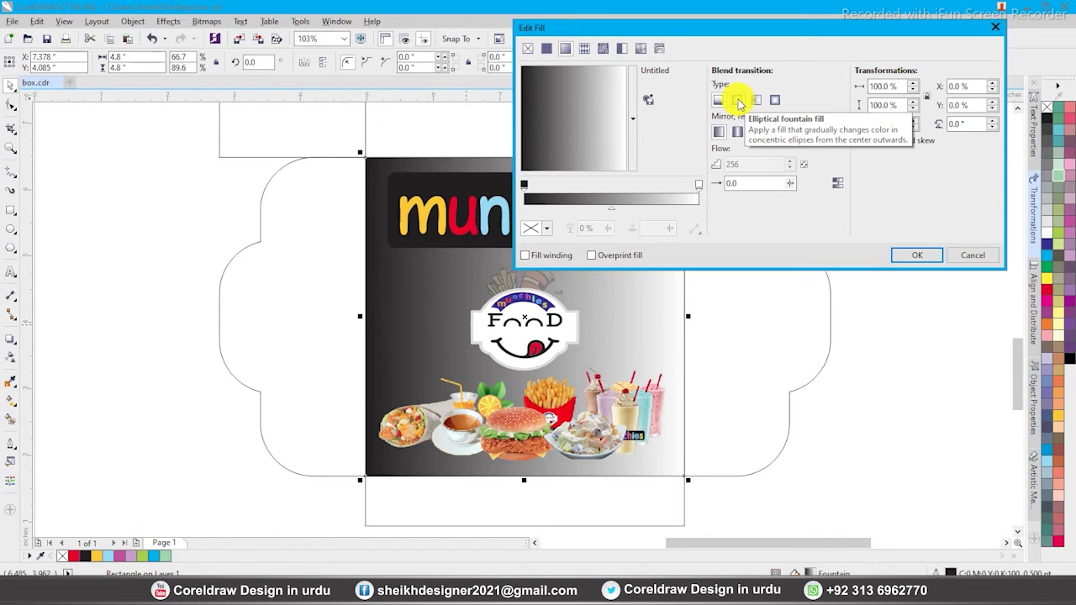
click(739, 101)
click(523, 185)
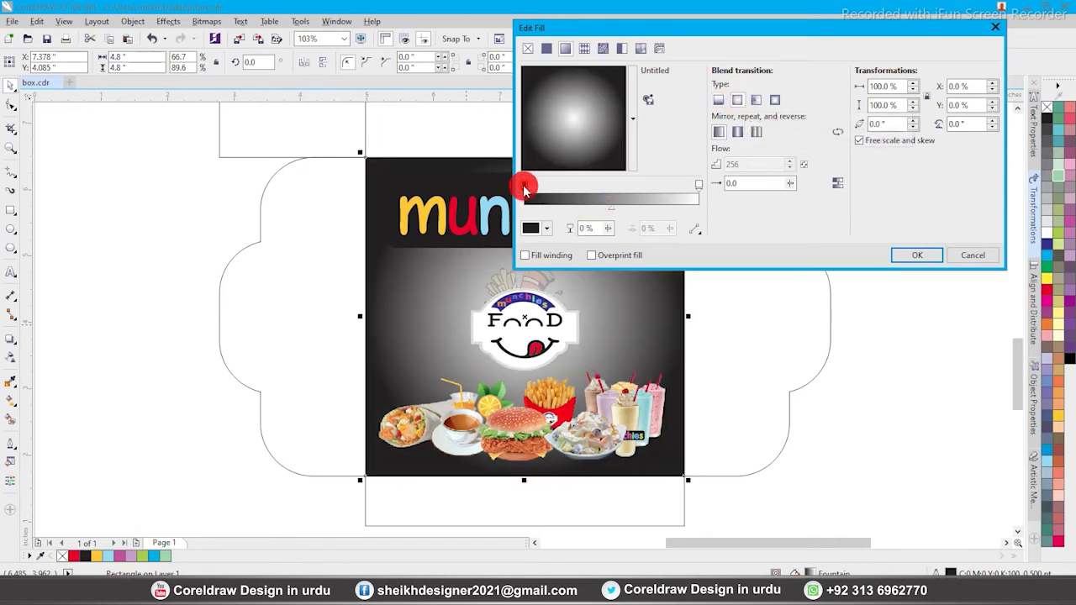
click(530, 228)
click(659, 320)
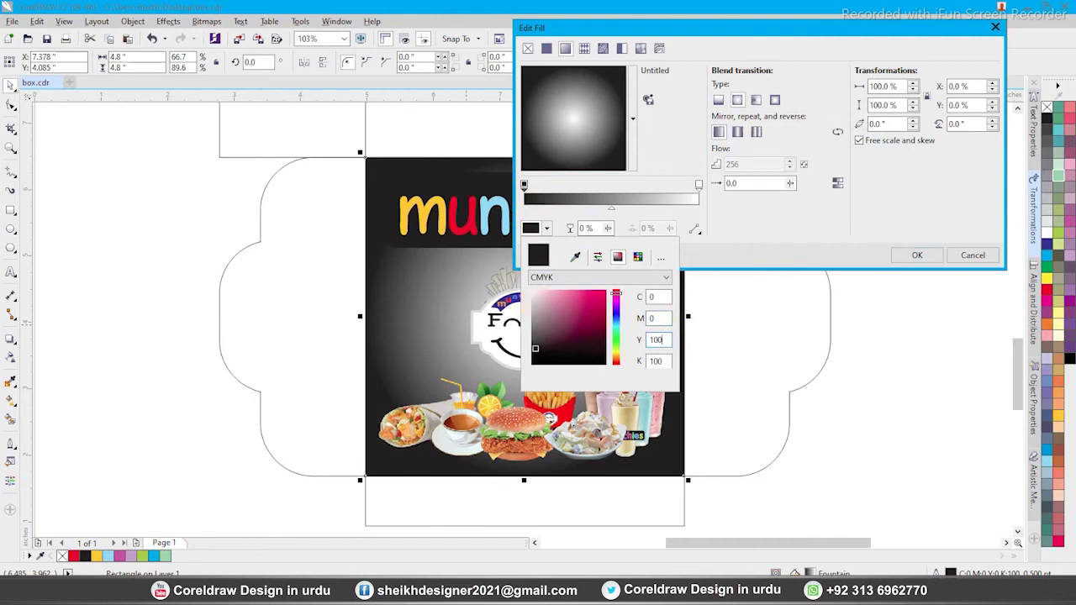
key(Tab)
text(0)
key(Tab)
click(917, 256)
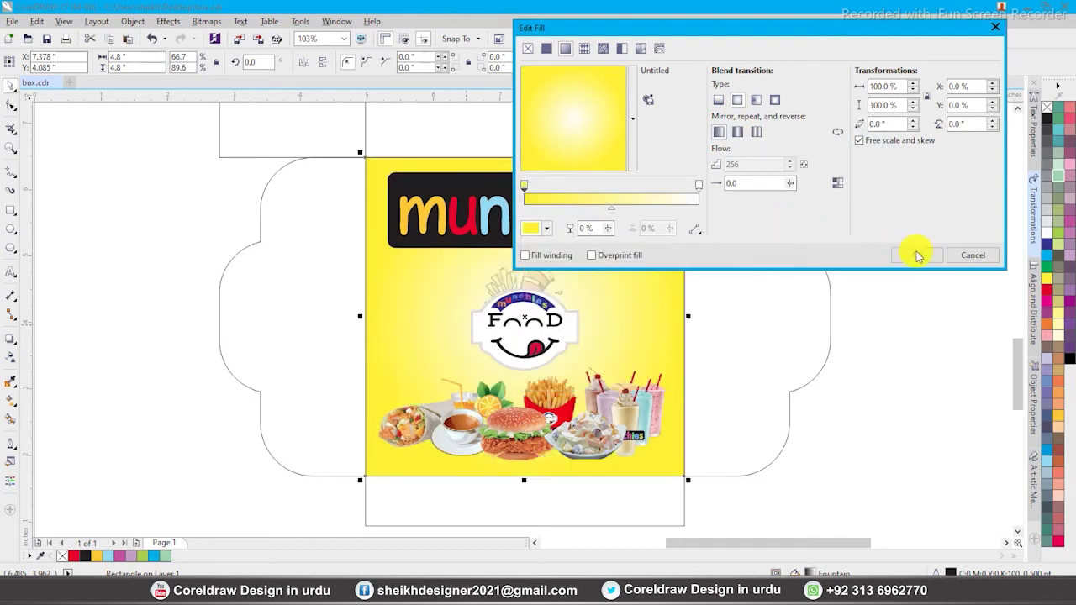
click(927, 270)
Zoom in on the box panel and then on the top flaps
scroll(477, 352, down, 1)
key(F2)
drag(317, 236, 761, 459)
scroll(634, 399, down, 1)
key(F2)
drag(363, 169, 687, 366)
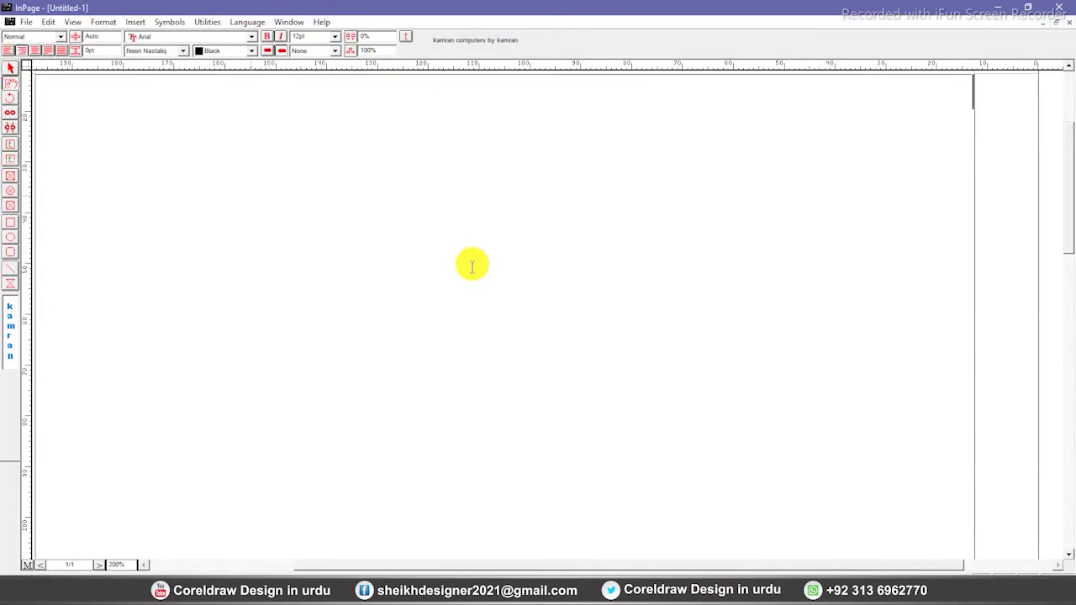
Type the shop's Urdu address and begin the delivery line beneath it
text(میں)
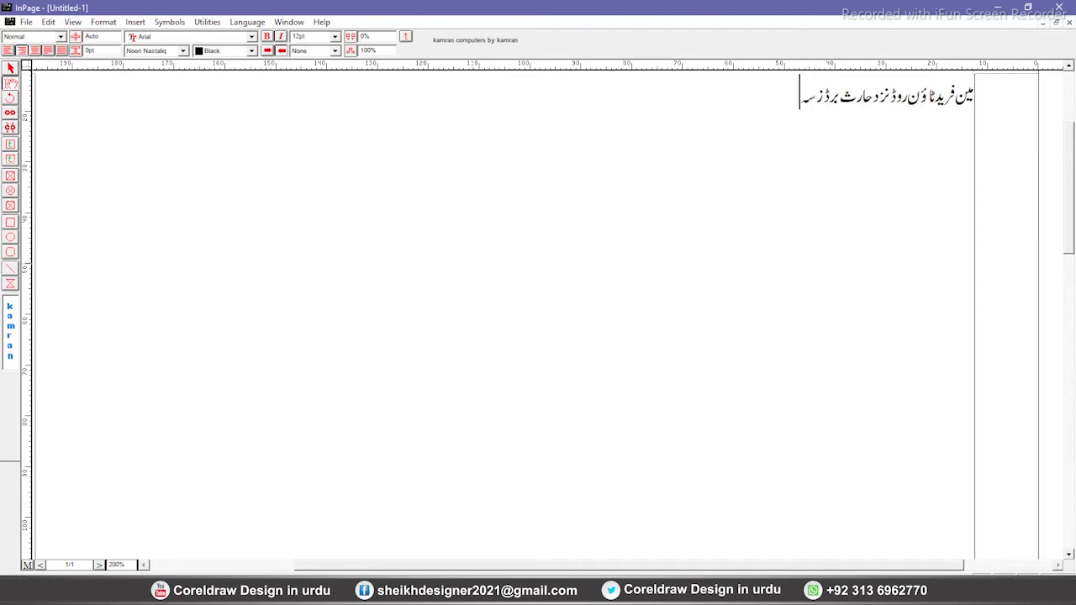
key(Return)
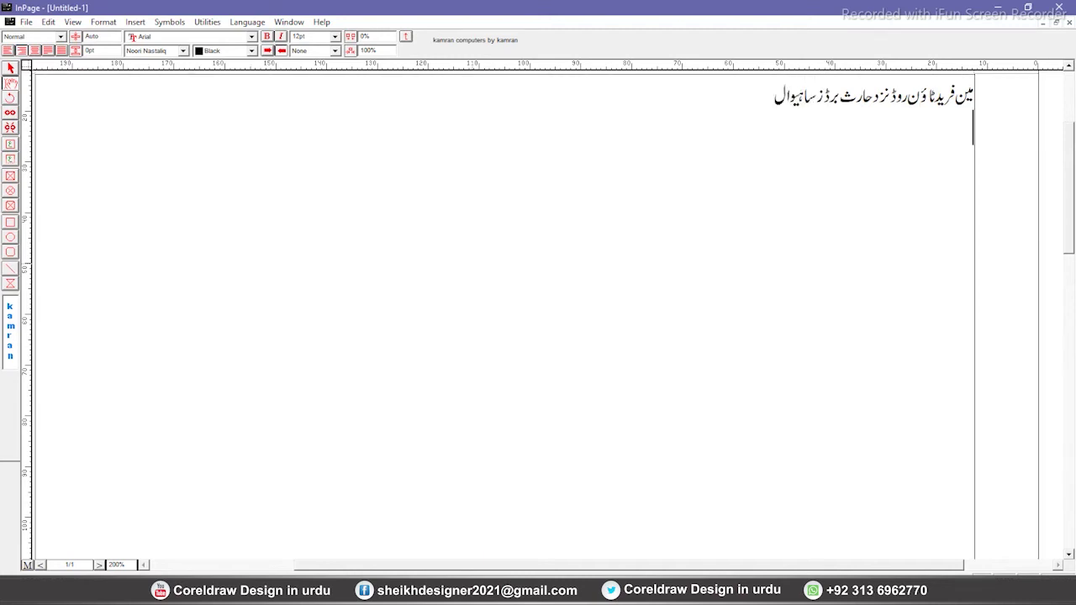
text(فری ہوم ڈل)
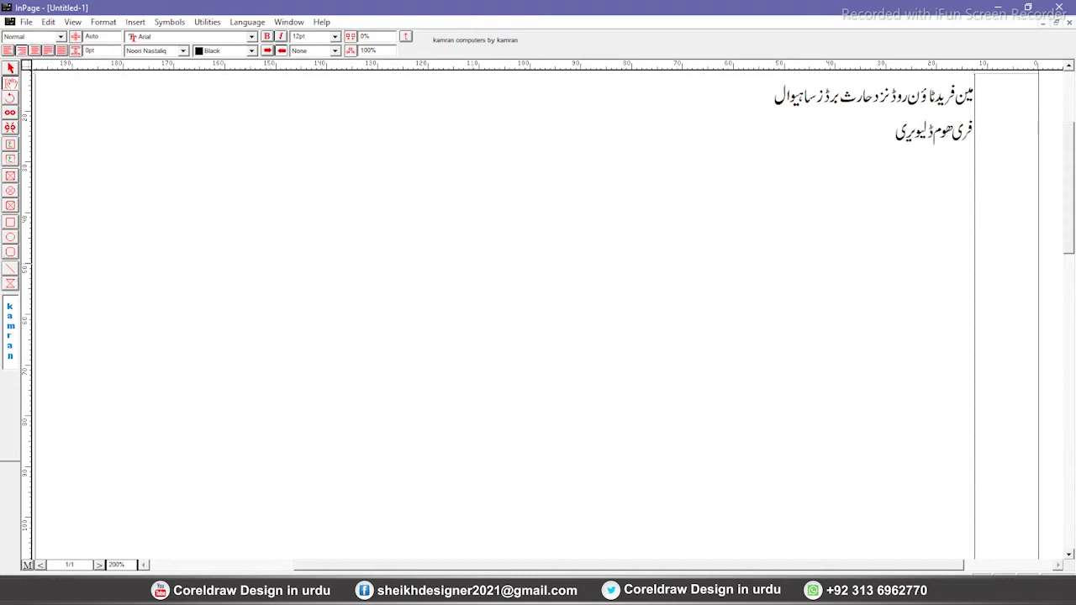
key(BackSpace)
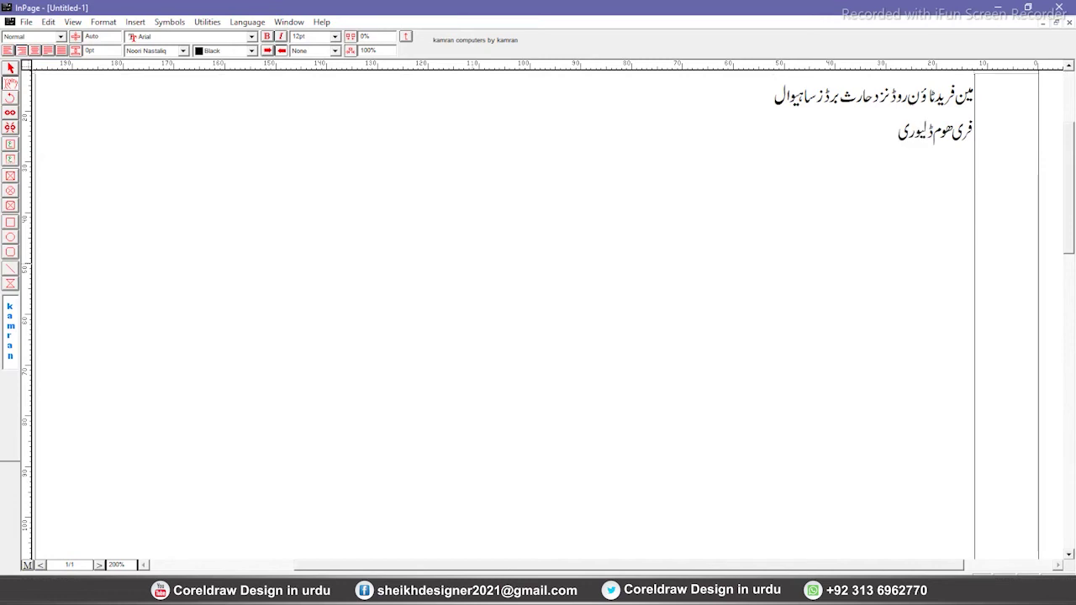
Set the second line's font to Bombay Black
key(shift+Home)
key(shift+Tab)
key(shift+Tab)
text(Batool)
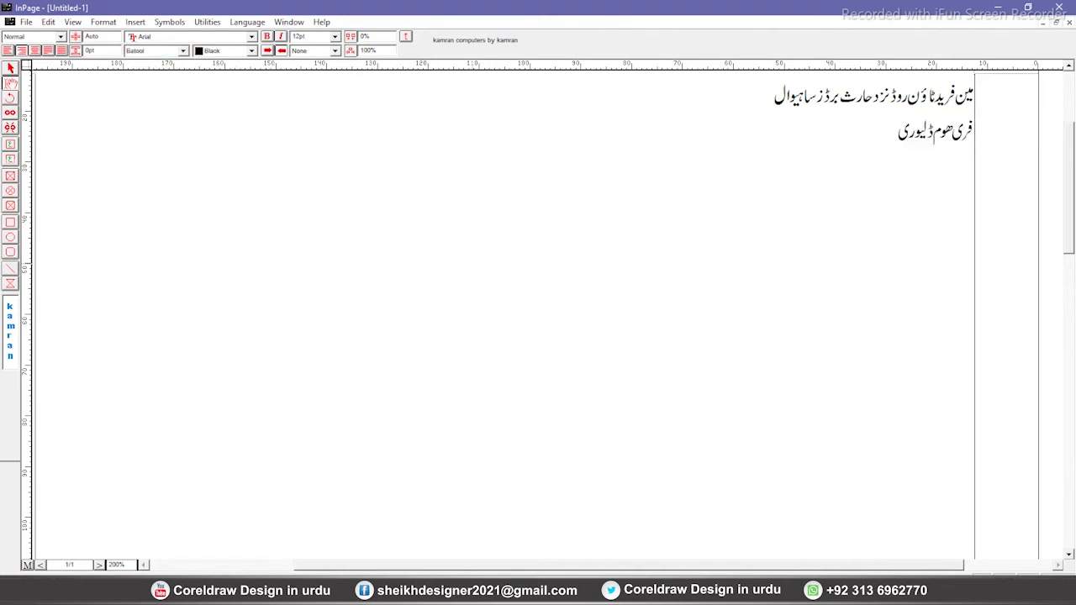
key(Return)
key(Return)
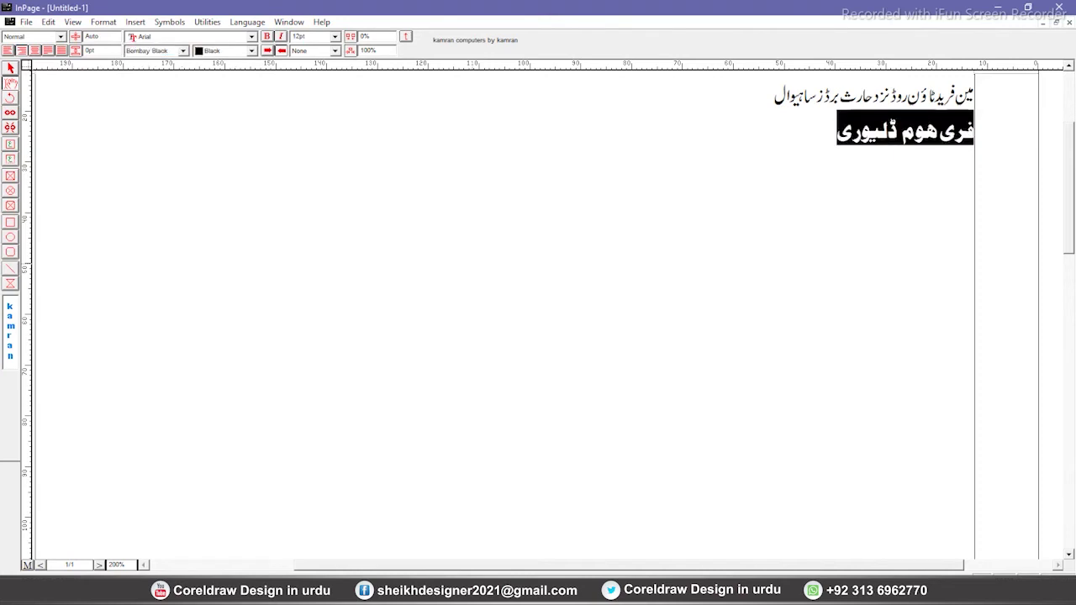
key(End)
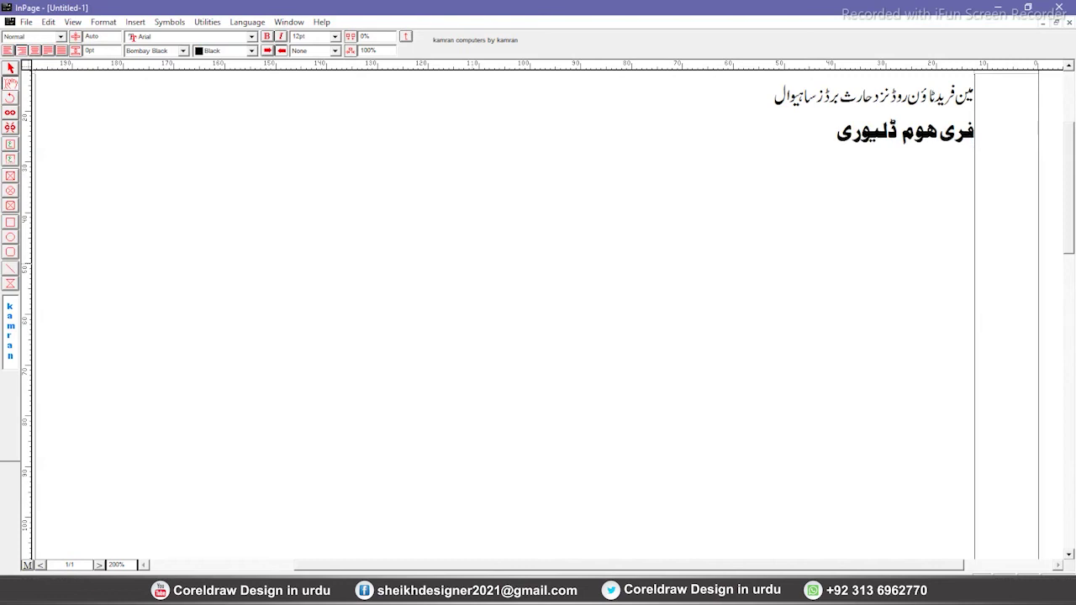
Select the Urdu text and copy it
click(10, 69)
right_click(380, 147)
right_click(327, 156)
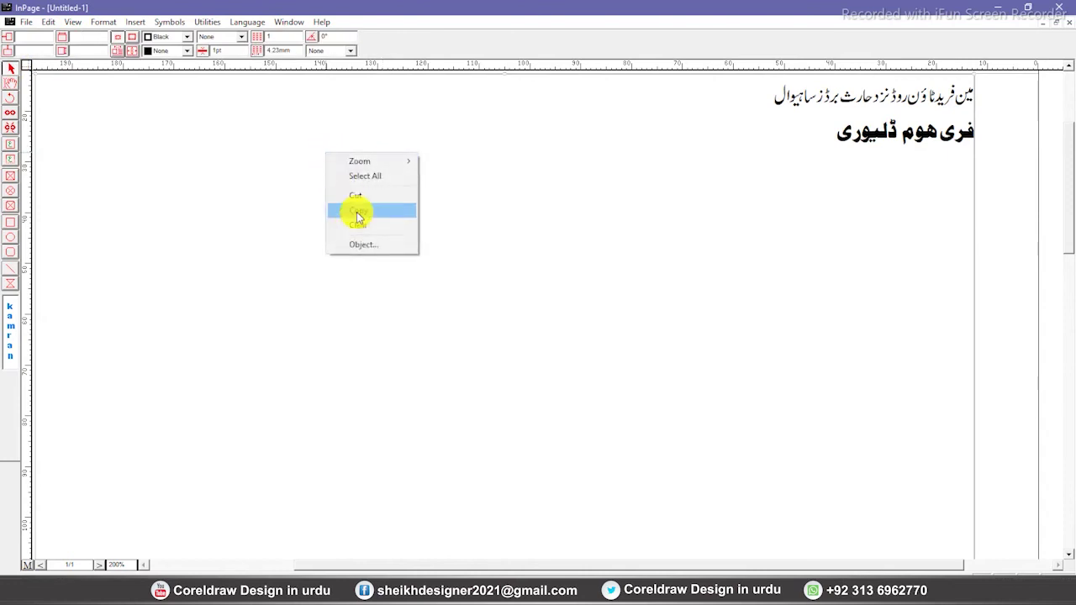
key(Escape)
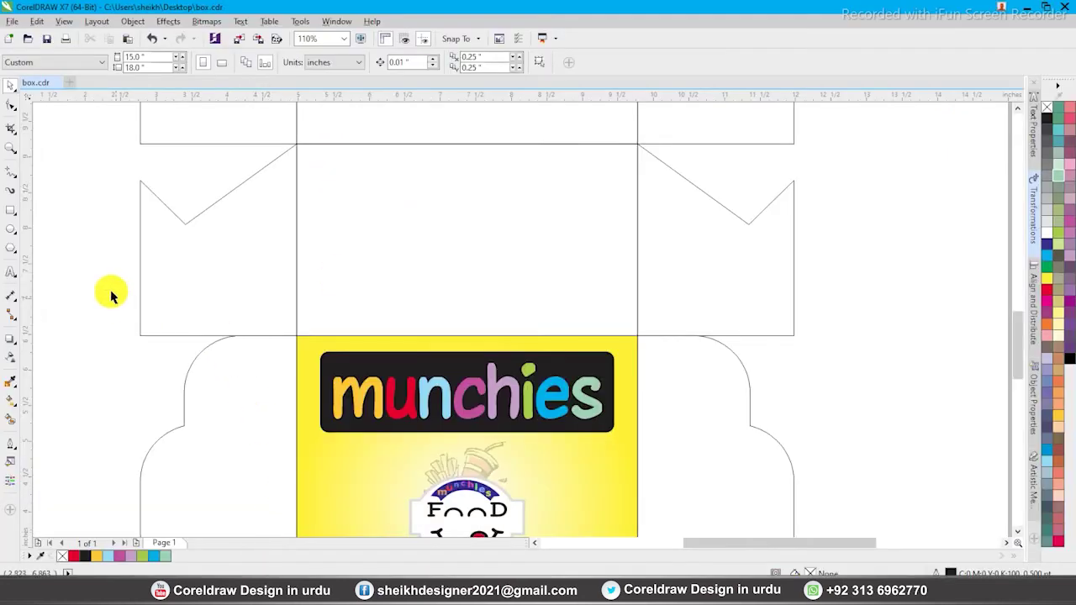
Paste the Urdu text into the drawing, make it 2 inches wide and place it on the top panel
right_click(82, 260)
click(116, 345)
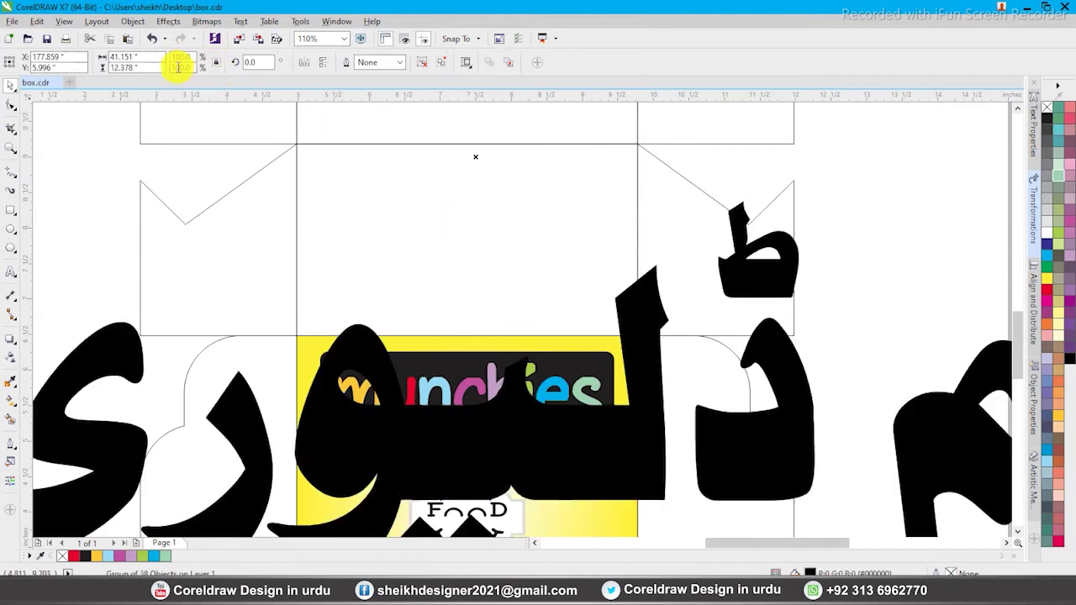
text(2)
key(Return)
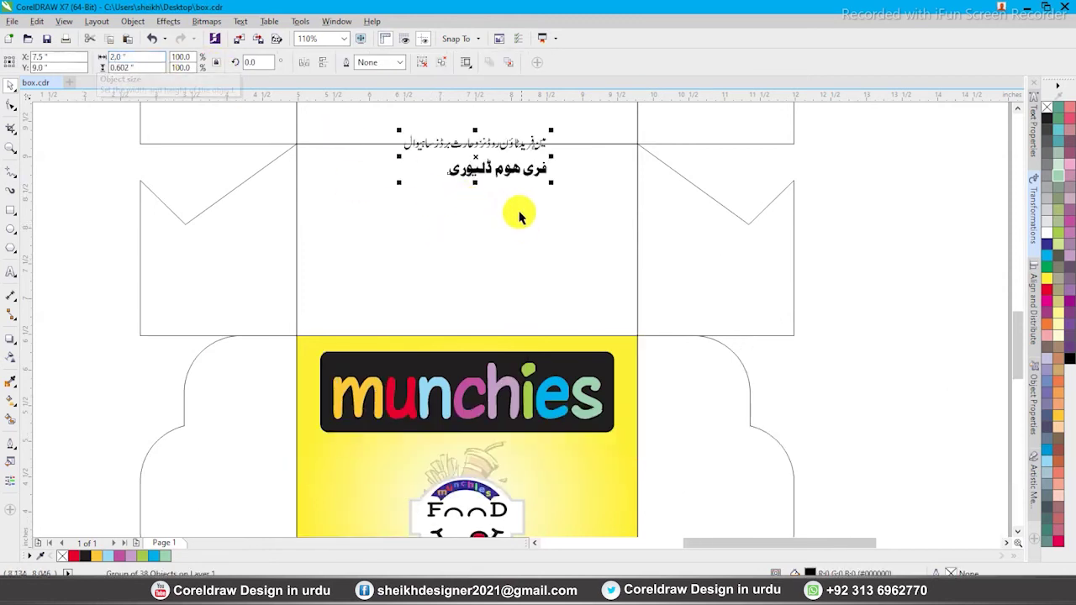
drag(509, 178, 577, 214)
scroll(588, 247, up, 3)
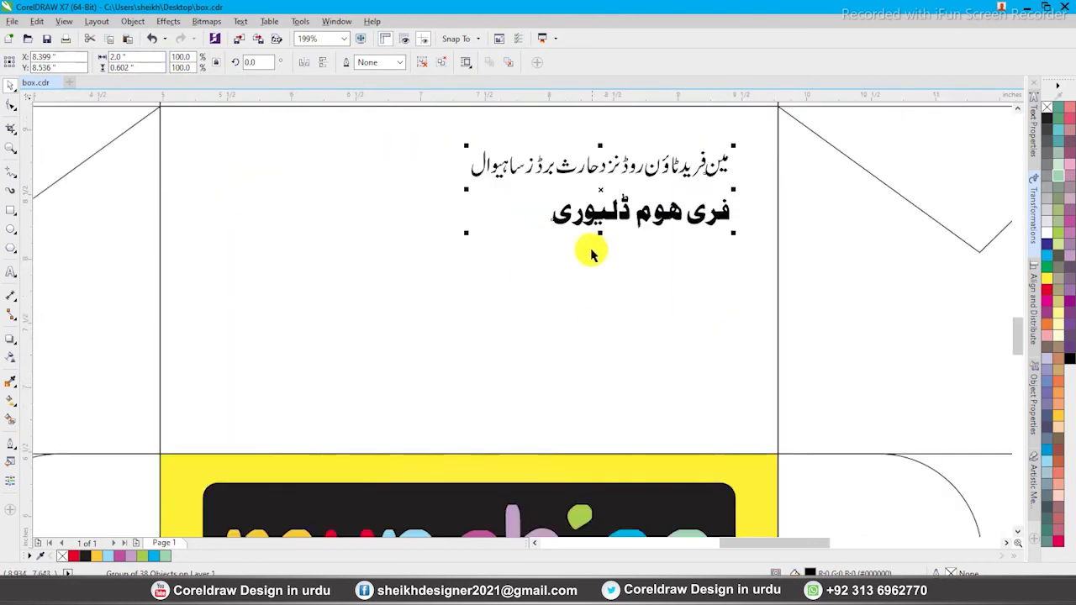
Enlarge and lower the address line, then lower the delivery line and scale it to about 212%
drag(438, 125, 775, 192)
drag(468, 146, 120, 113)
drag(494, 159, 493, 174)
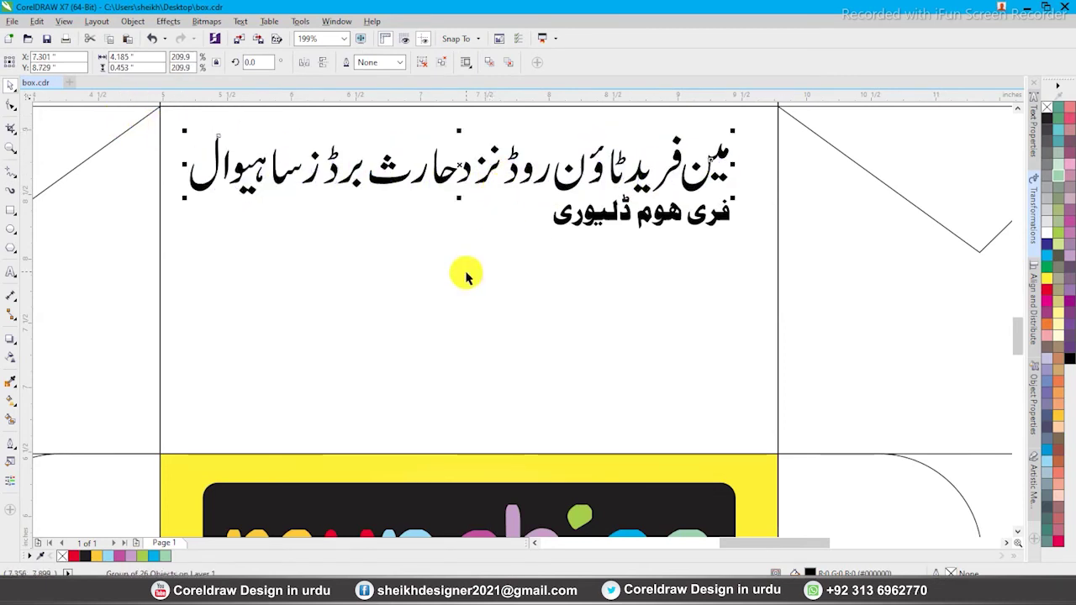
drag(467, 270, 805, 168)
drag(648, 210, 643, 227)
shift+click(716, 157)
shift+click(717, 156)
drag(550, 252, 372, 291)
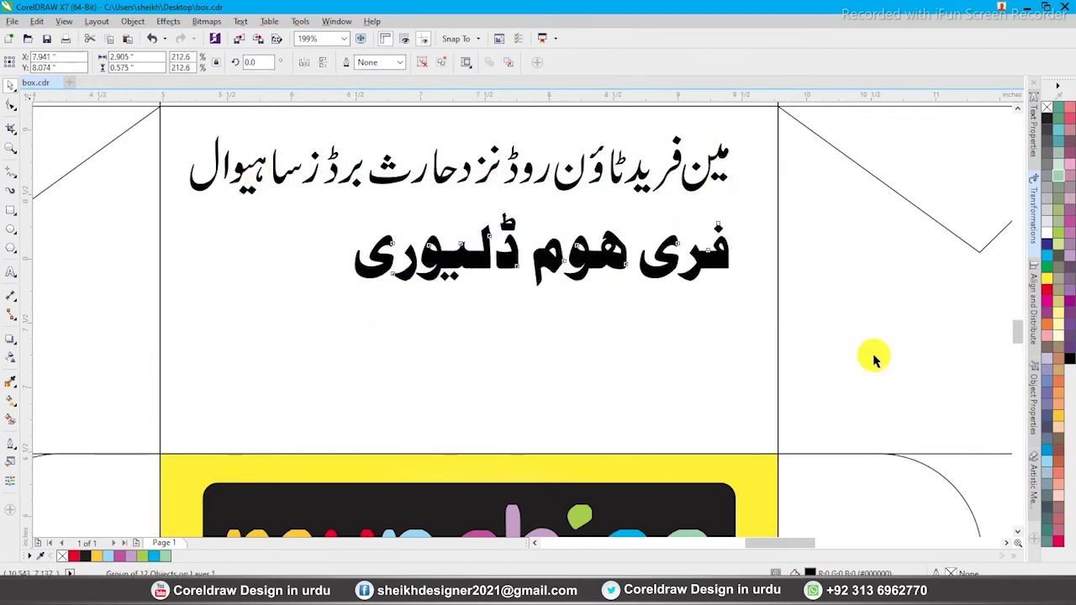
Break the delivery line apart and shift its words together to tighten the spacing
scroll(648, 210, up, 2)
click(426, 67)
drag(211, 214, 433, 380)
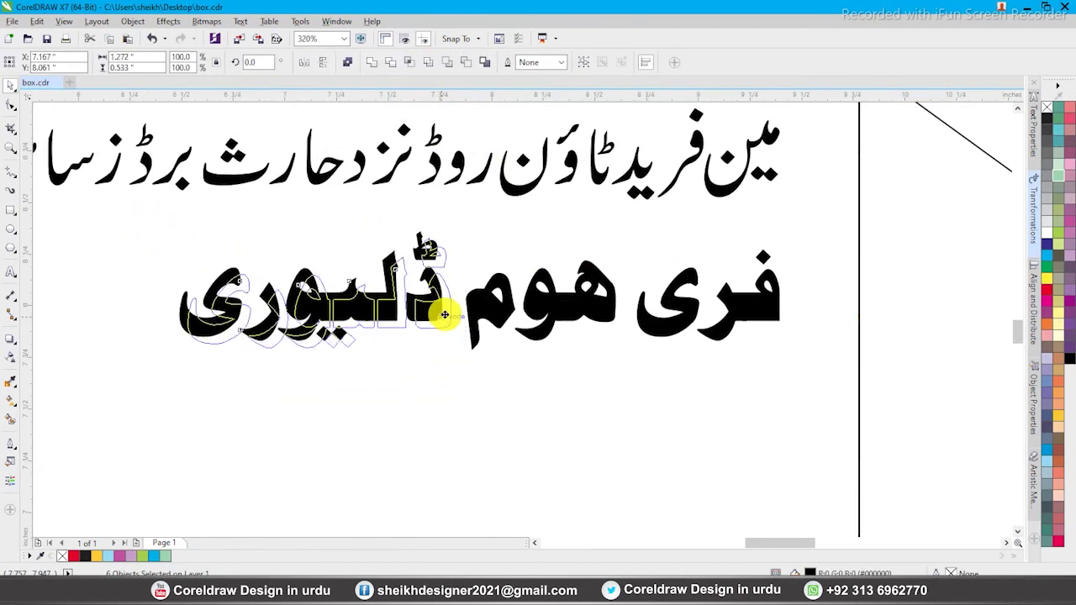
drag(447, 316, 454, 312)
scroll(444, 312, up, 2)
scroll(478, 308, down, 2)
drag(233, 243, 625, 386)
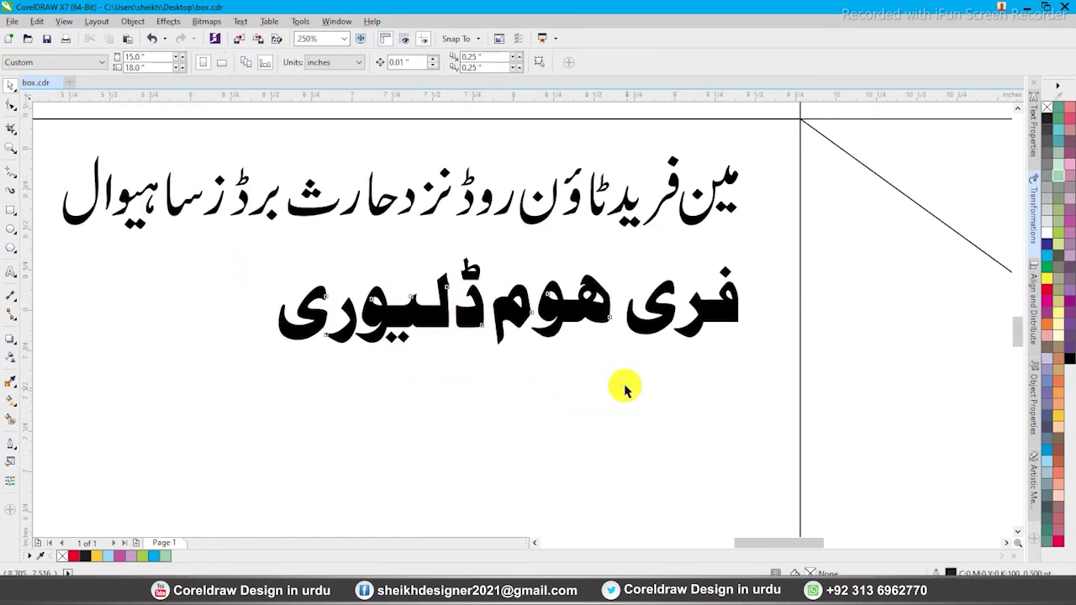
scroll(607, 325, up, 2)
drag(594, 302, 624, 305)
scroll(625, 306, down, 3)
Regroup the delivery line with Ctrl+G, scale it to about 106% and fill it red
drag(345, 243, 751, 347)
key(ctrl+g)
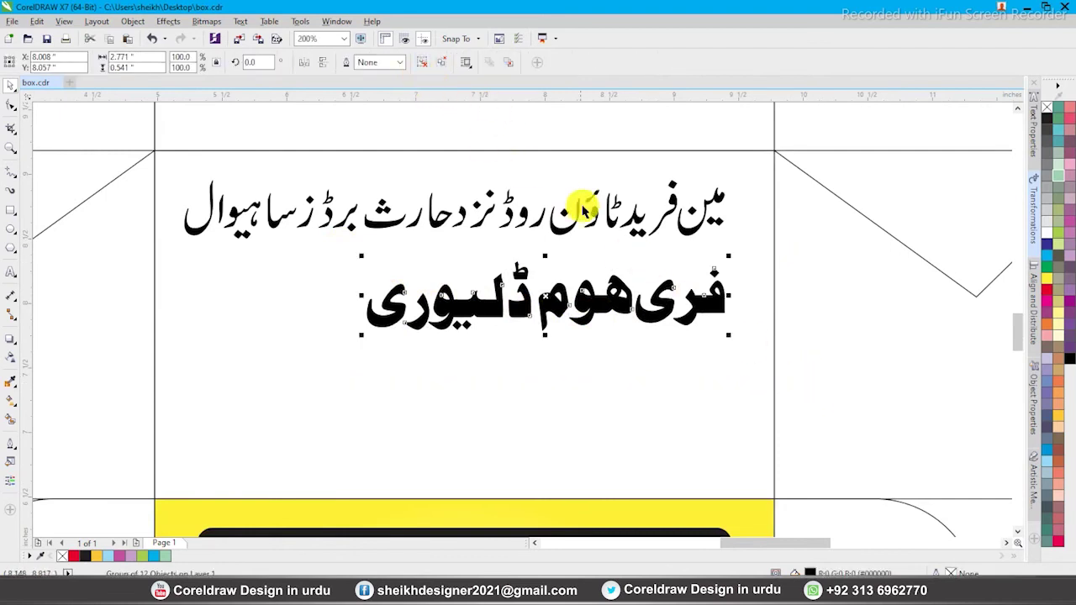
shift+click(613, 223)
drag(361, 255, 339, 251)
click(1047, 290)
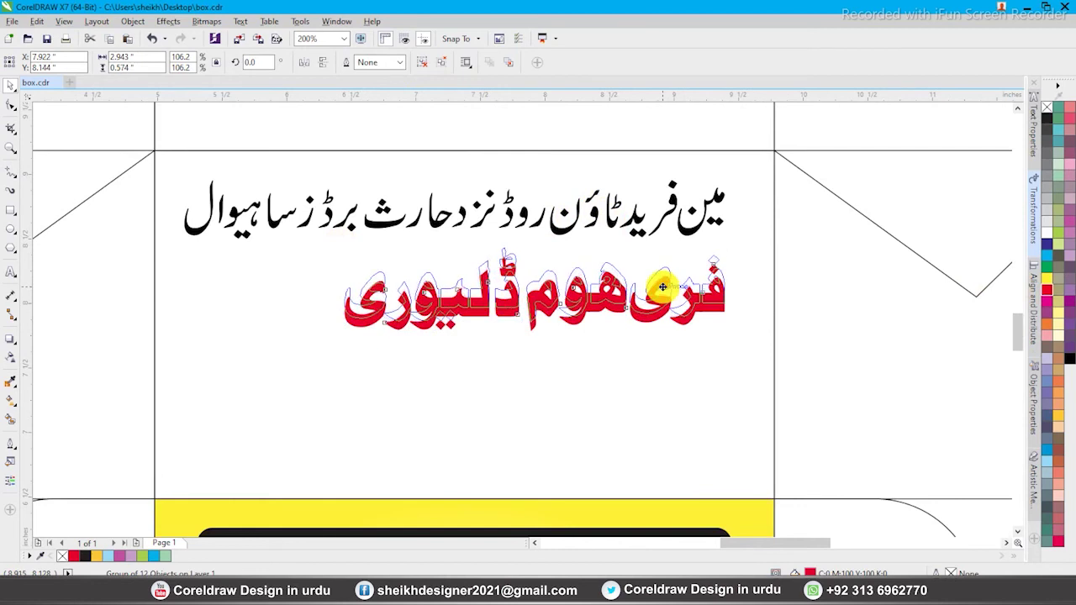
click(712, 344)
scroll(510, 226, down, 2)
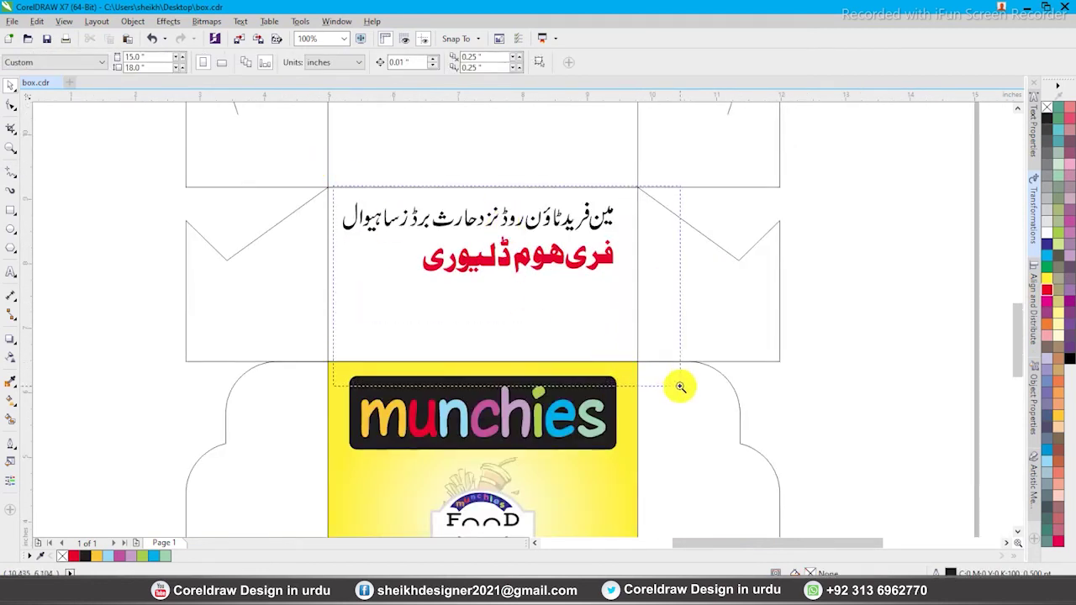
drag(682, 386, 331, 187)
click(10, 271)
Add 'Rs.' text at about 9.5 pt and a copy changed to '500'
click(259, 363)
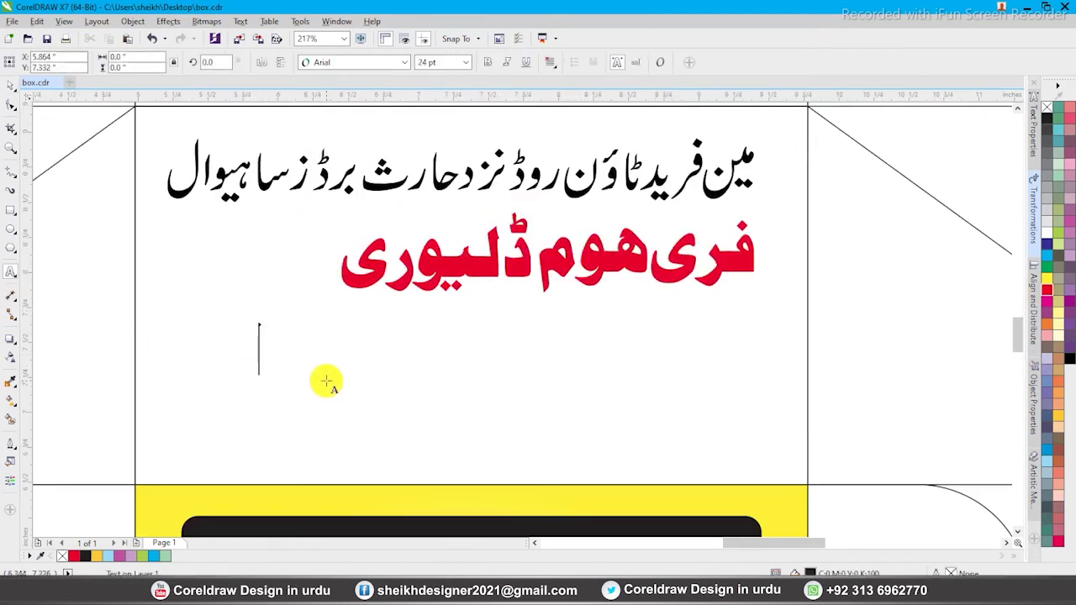
text(Rs.)
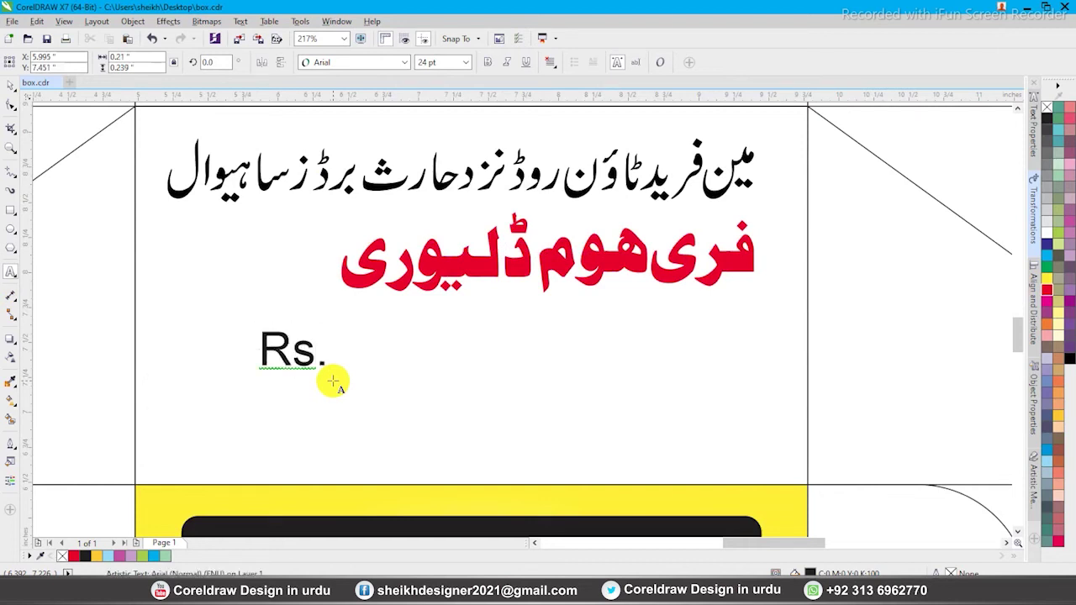
key(ctrl+space)
drag(330, 324, 312, 362)
right_click(313, 362)
double_click(314, 361)
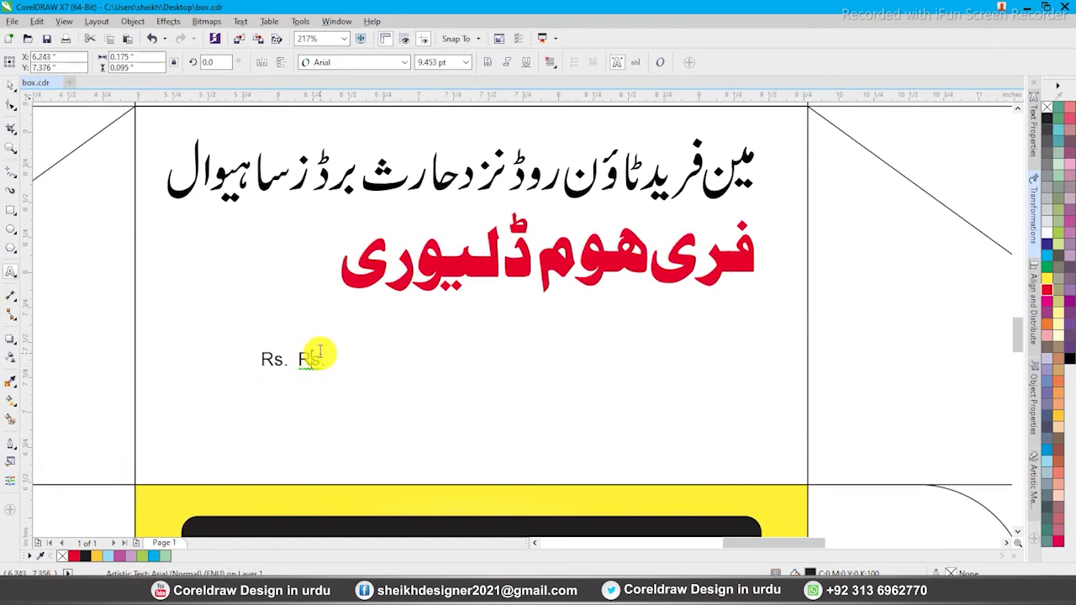
text(500)
key(ctrl+space)
Make '500' bold, slightly larger, and place it right after 'Rs.'
scroll(513, 308, up, 3)
click(488, 62)
drag(424, 290, 458, 271)
drag(396, 305, 359, 305)
click(426, 264)
click(331, 281)
Copy the text above the price as 'Minimum Order' and shrink it to about 5 pt
drag(235, 309, 243, 238)
right_click(242, 238)
double_click(242, 228)
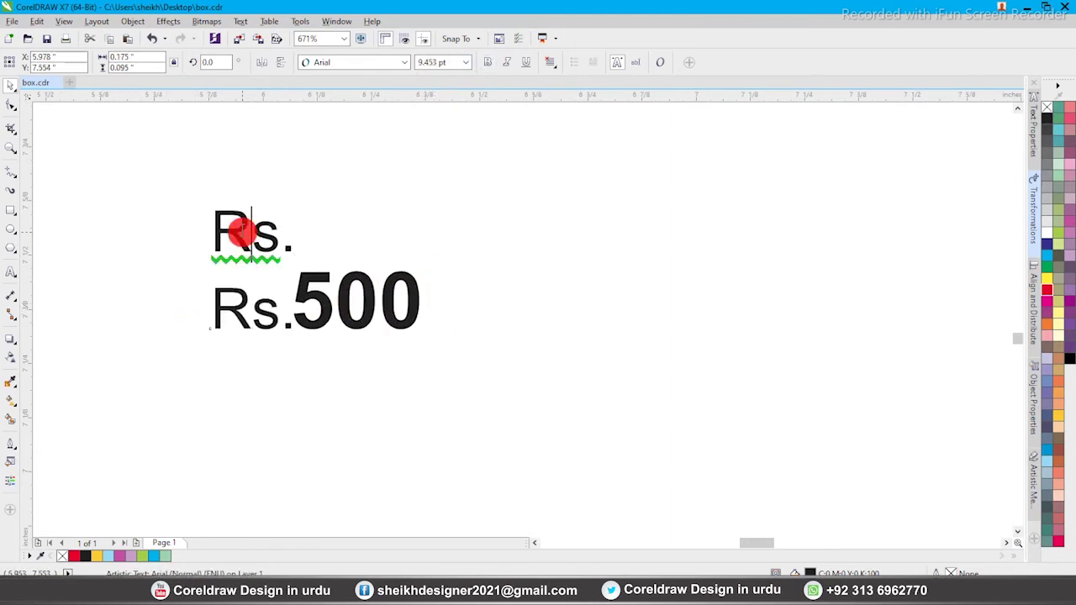
key(ctrl+a)
text(Mi)
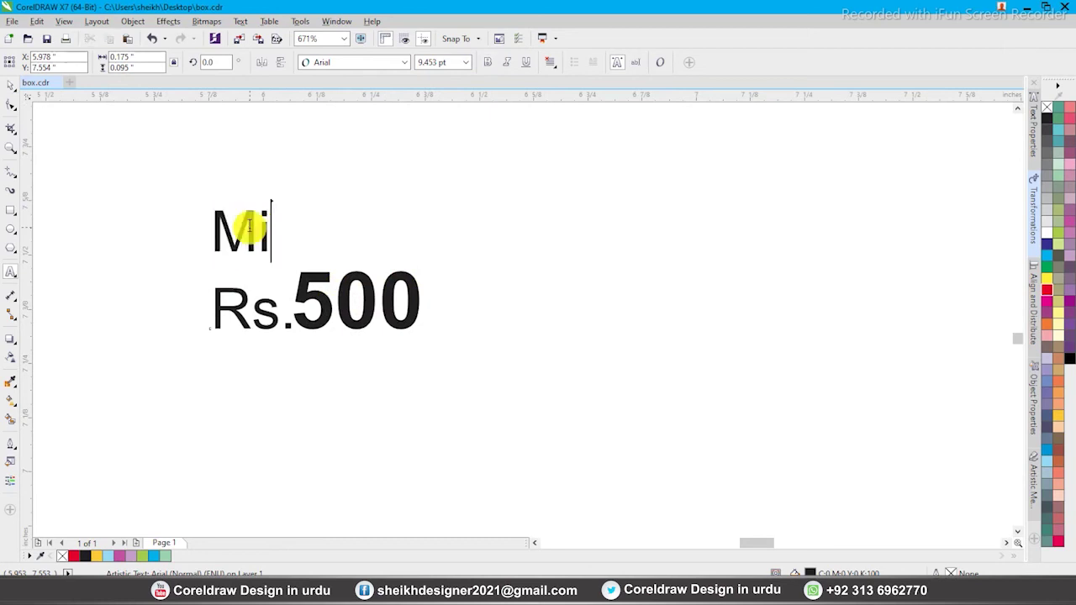
text(nim)
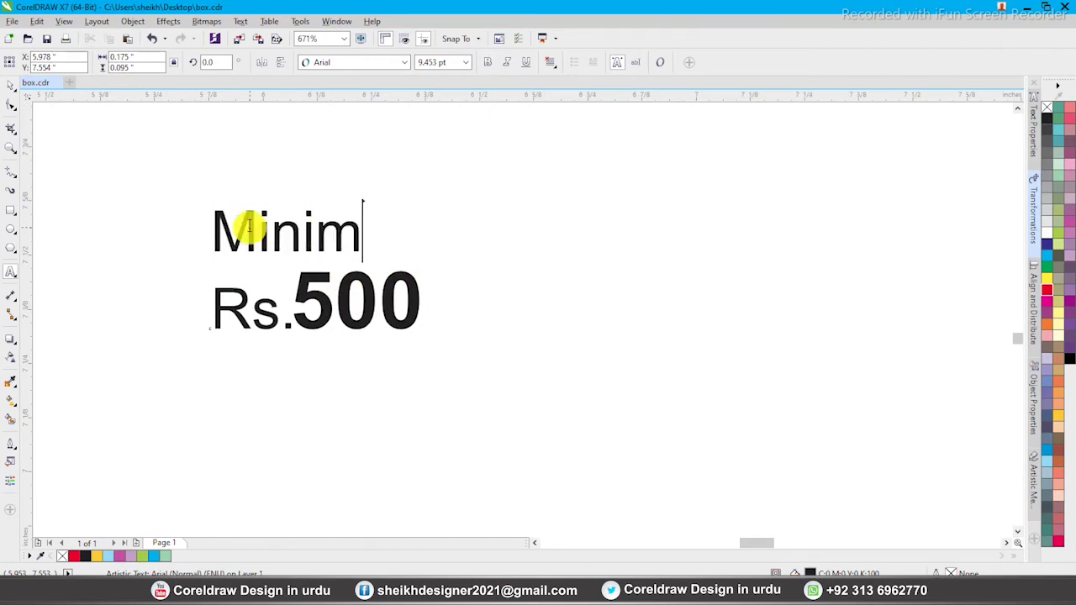
text(um Ord)
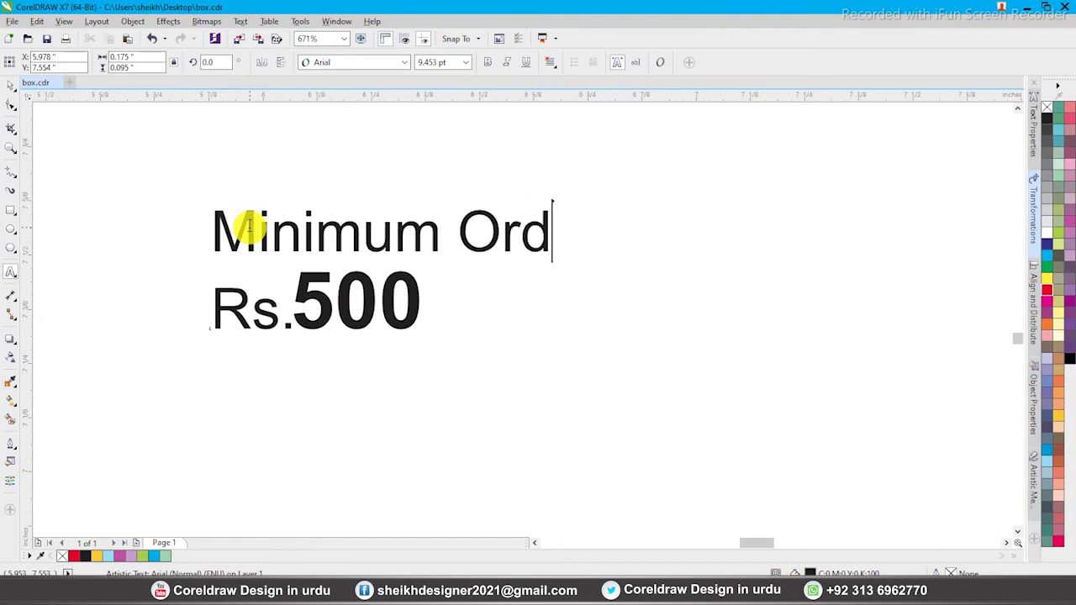
text(er)
key(ctrl+space)
drag(606, 205, 426, 222)
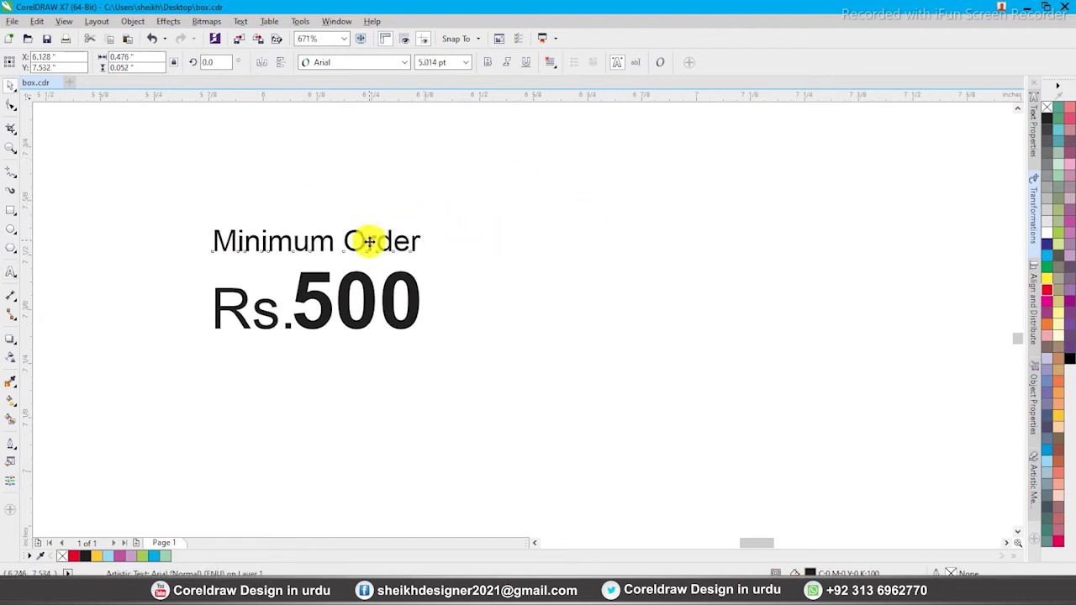
Group the price label, place it beside the red line, and centre the group under the address
drag(168, 205, 617, 389)
key(ctrl+g)
scroll(378, 340, down, 4)
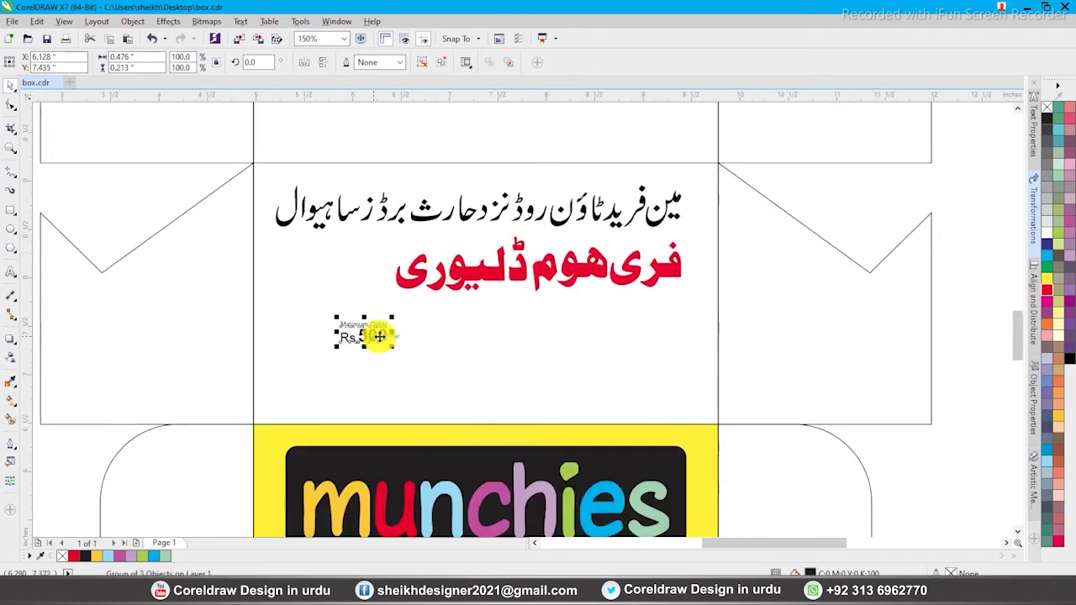
drag(392, 319, 366, 262)
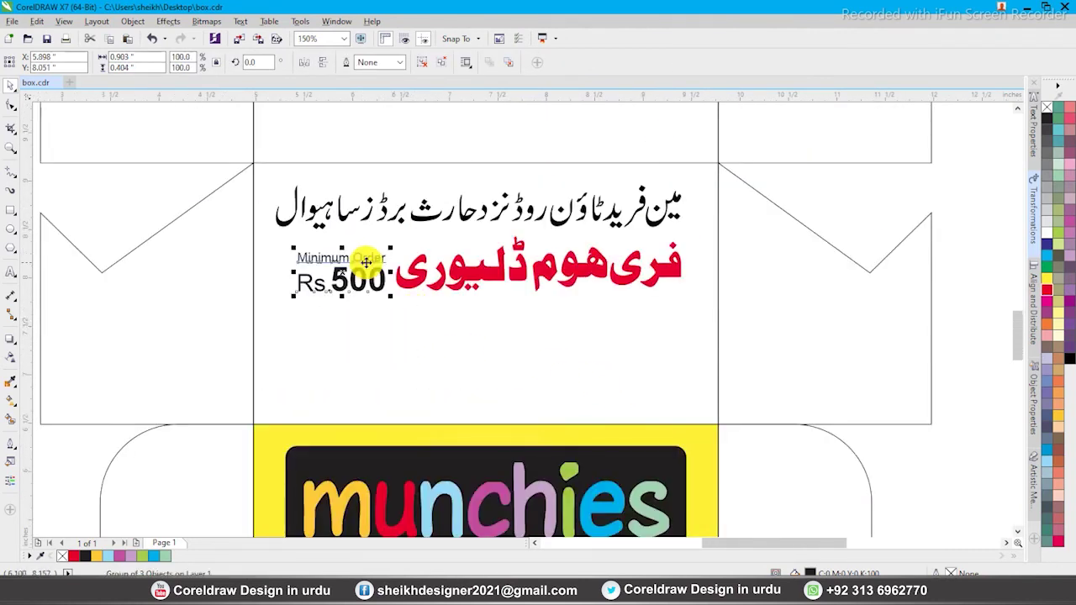
drag(293, 247, 278, 242)
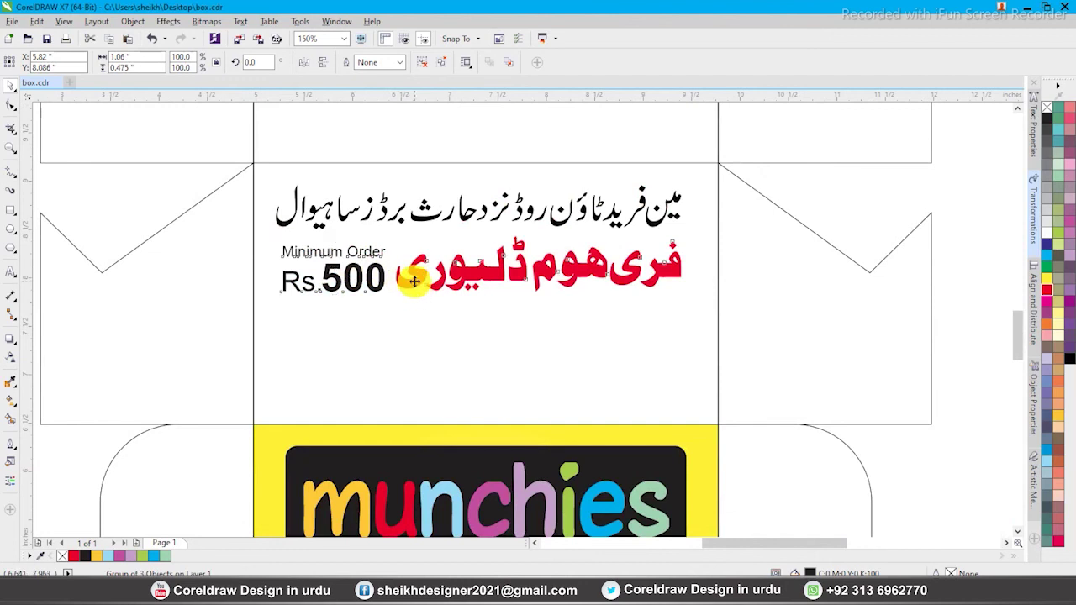
key(ctrl+g)
shift+click(428, 222)
key(c)
click(451, 307)
click(351, 299)
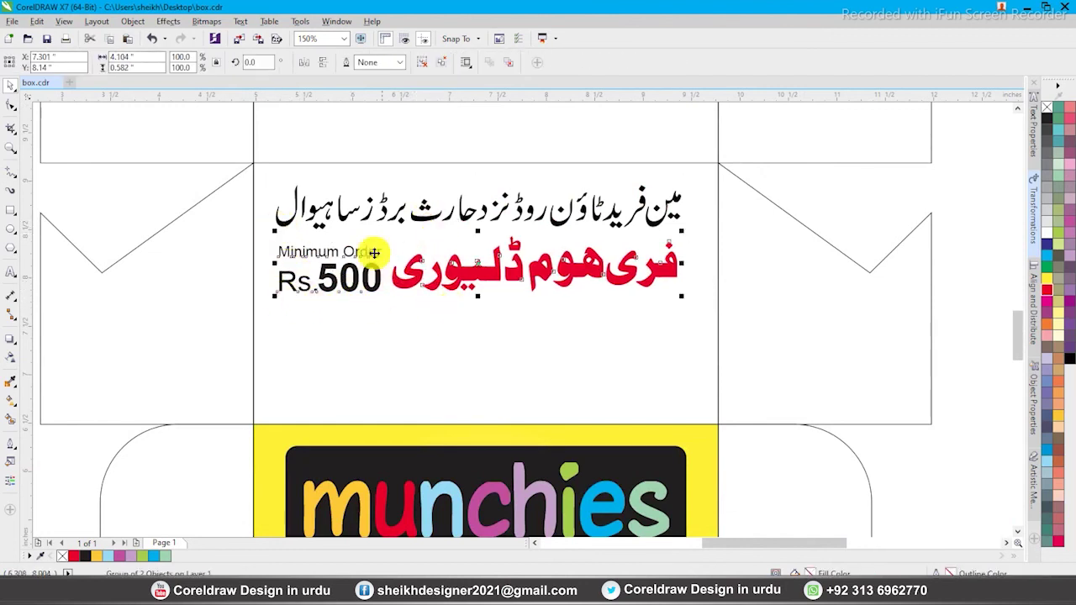
click(386, 338)
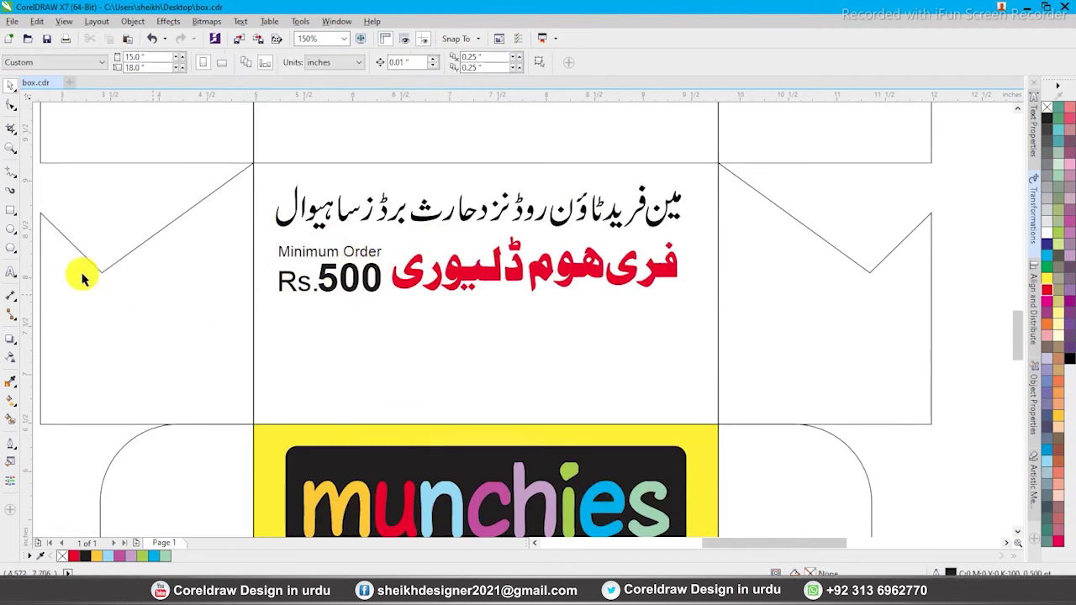
Add the shop's phone number below the price in large bold text
click(11, 272)
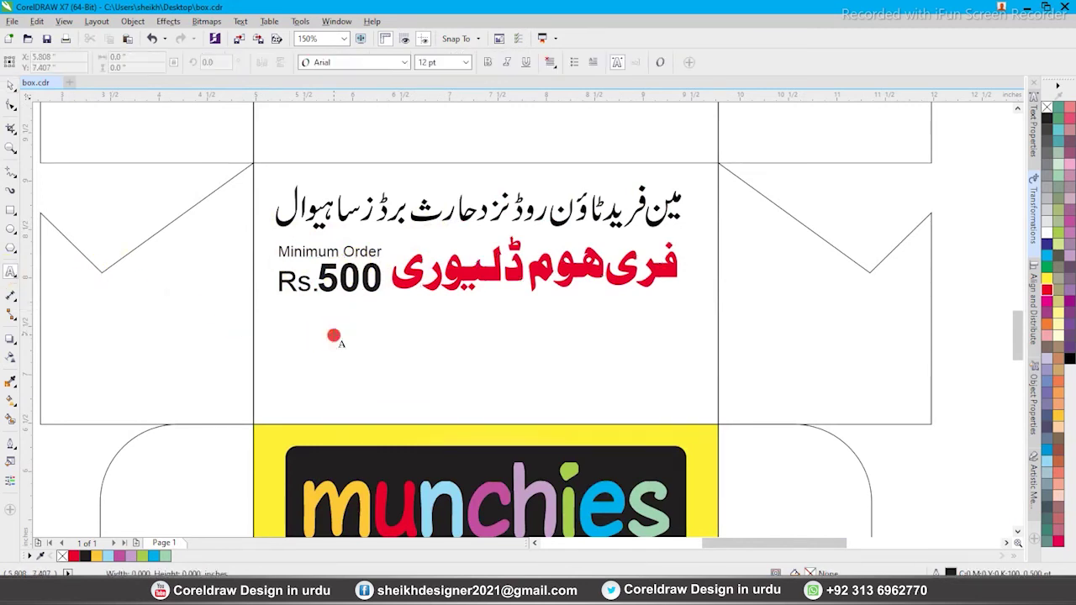
click(334, 336)
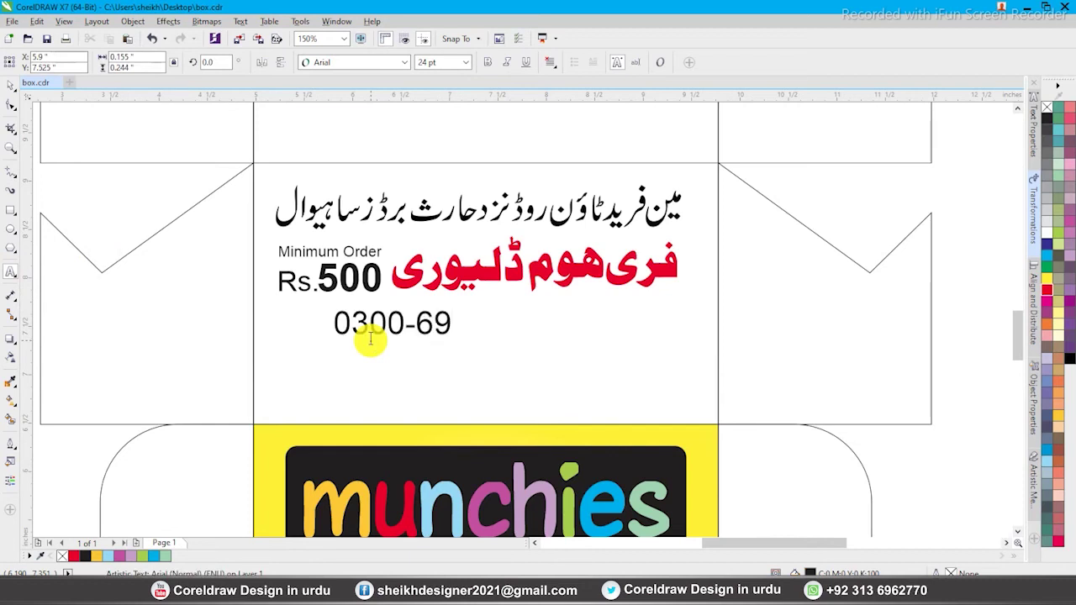
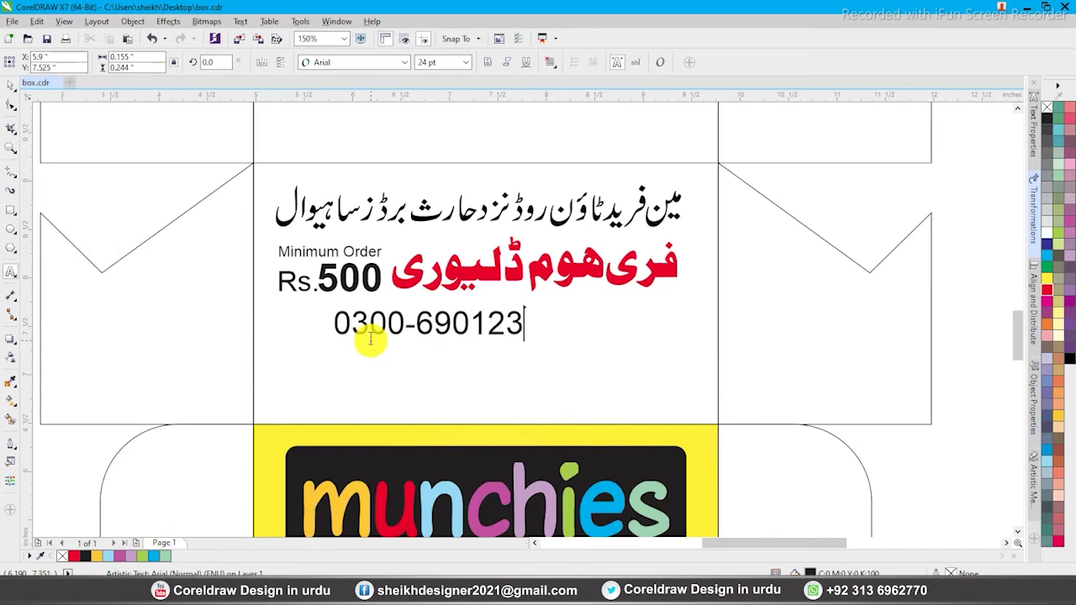
key(ctrl+space)
click(488, 62)
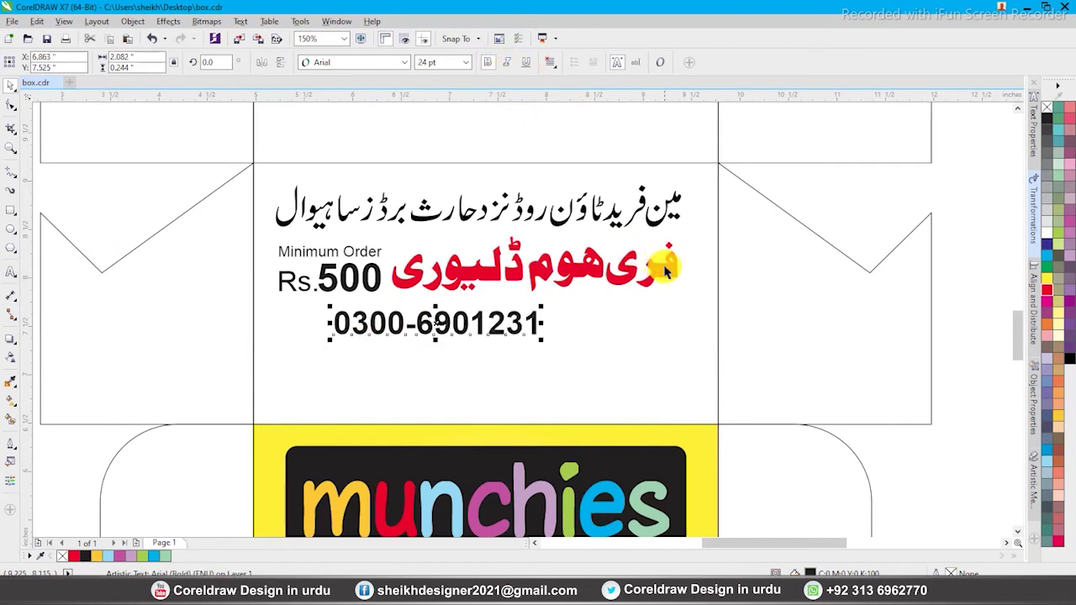
drag(471, 341, 370, 358)
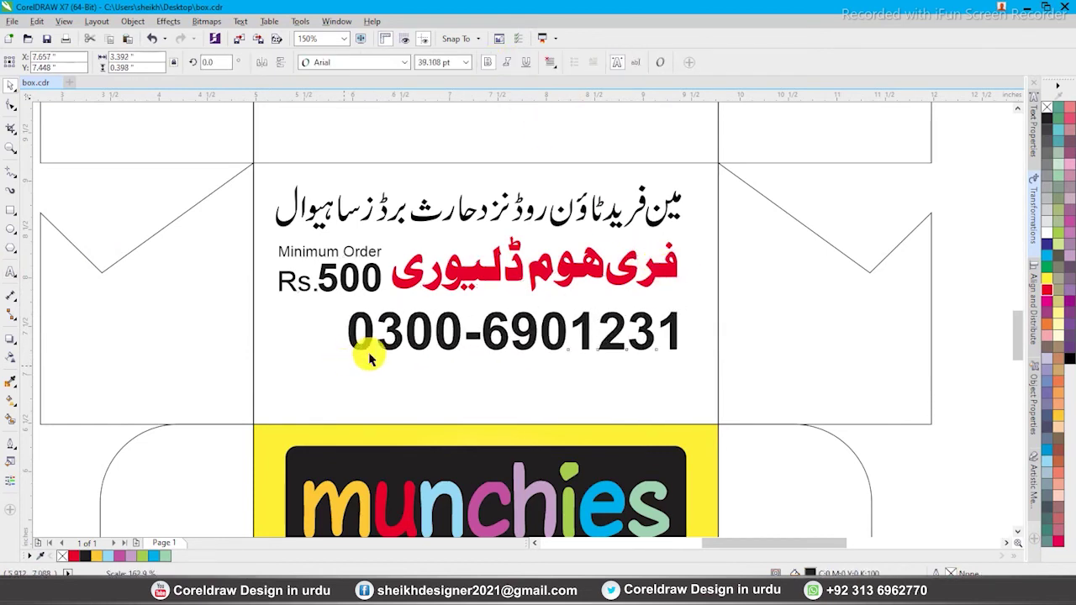
click(430, 384)
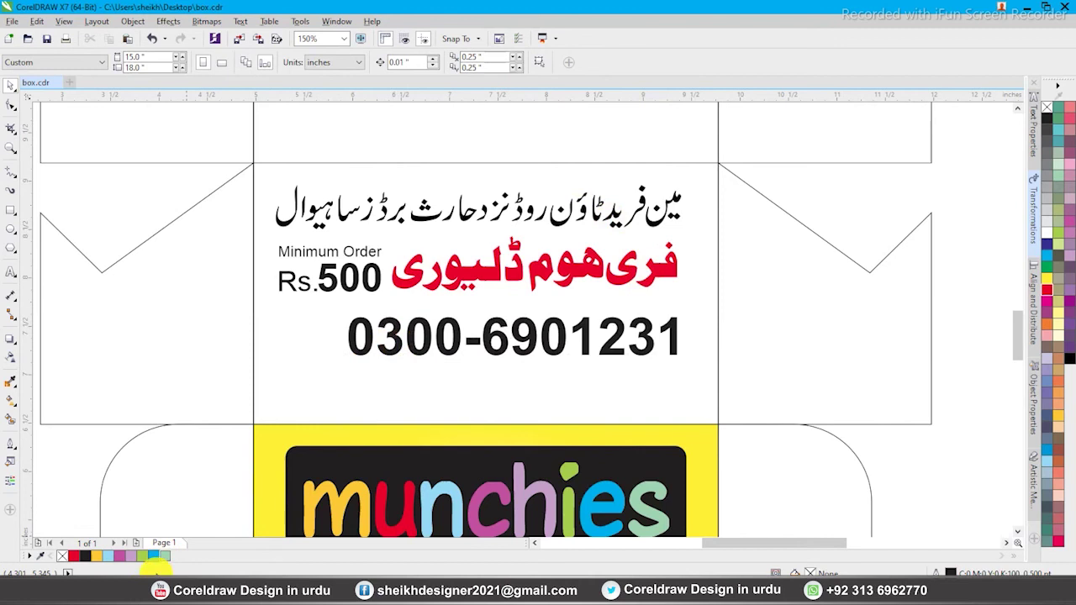
Copy the WhatsApp image from File Explorer and paste it into the drawing
click(155, 570)
click(925, 114)
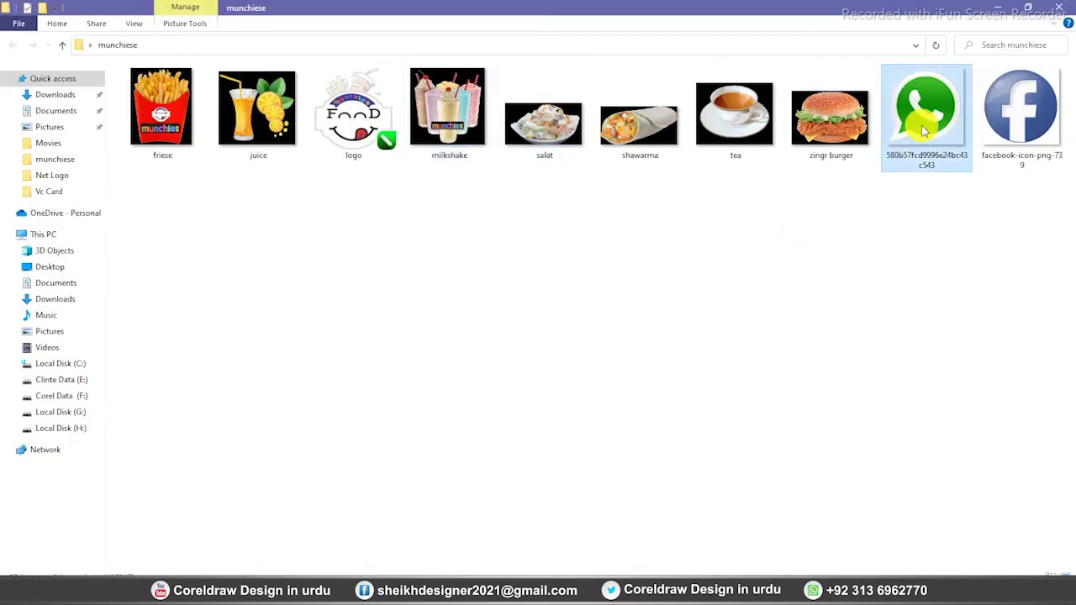
right_click(924, 128)
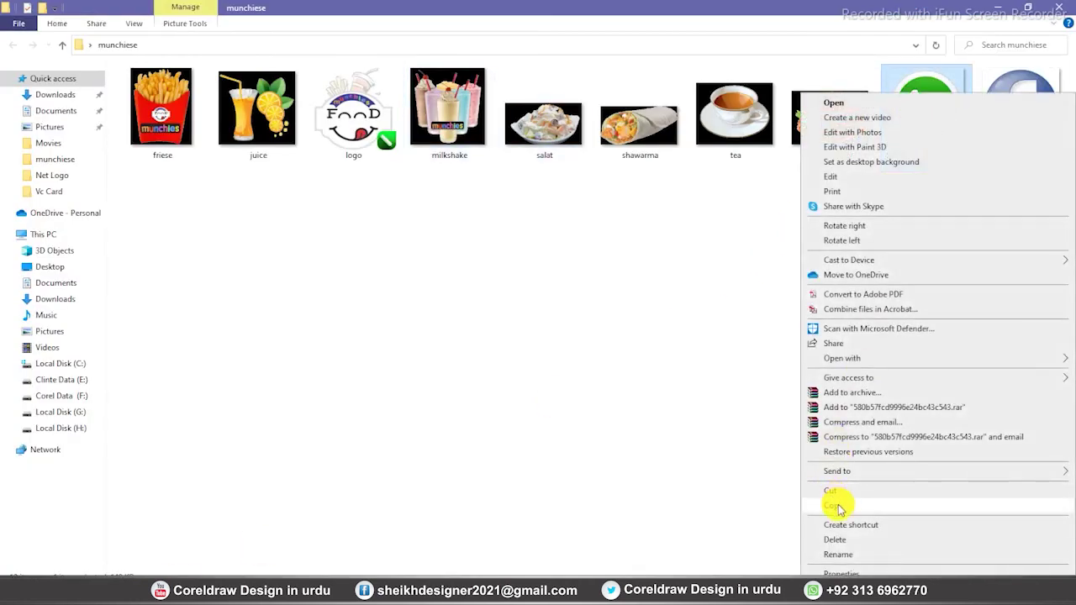
click(841, 507)
click(216, 569)
right_click(216, 310)
click(247, 391)
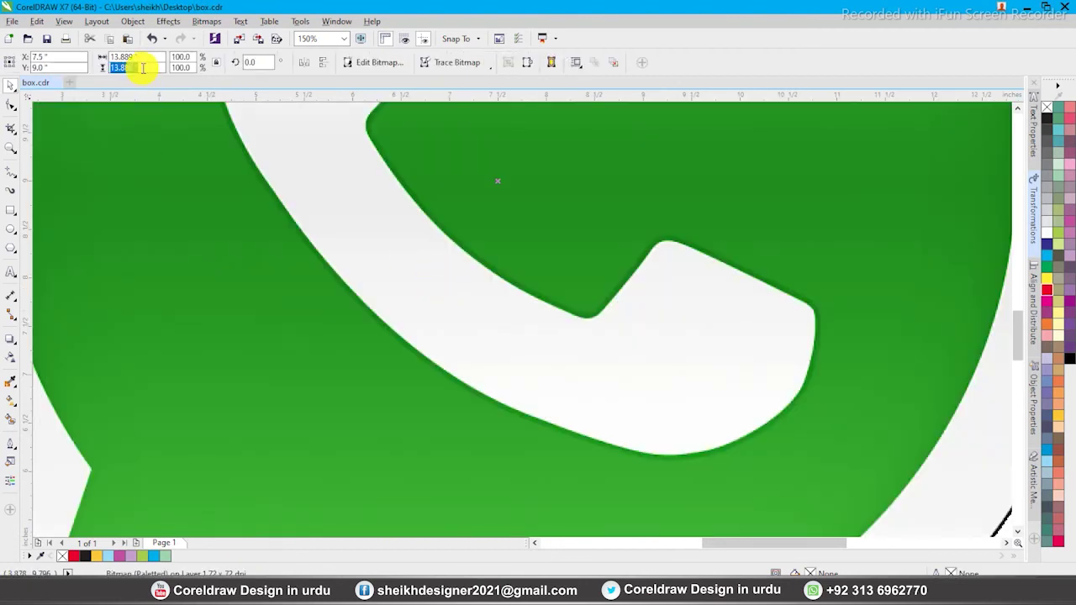
text(1)
key(Return)
drag(495, 181, 311, 343)
drag(366, 281, 349, 316)
drag(345, 299, 342, 310)
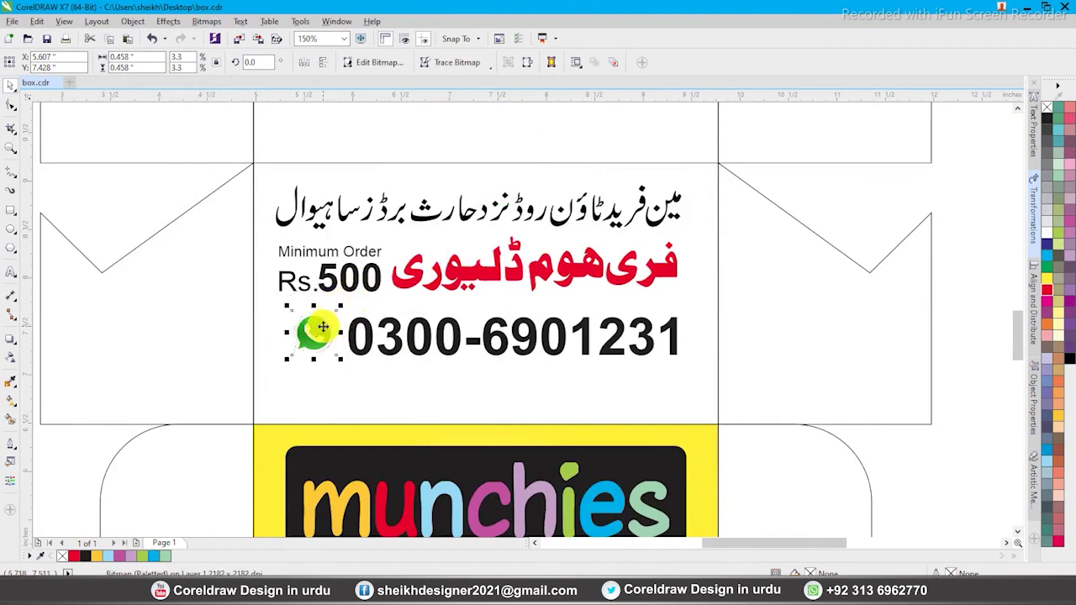
shift+click(366, 326)
key(ctrl+g)
shift+click(411, 280)
key(c)
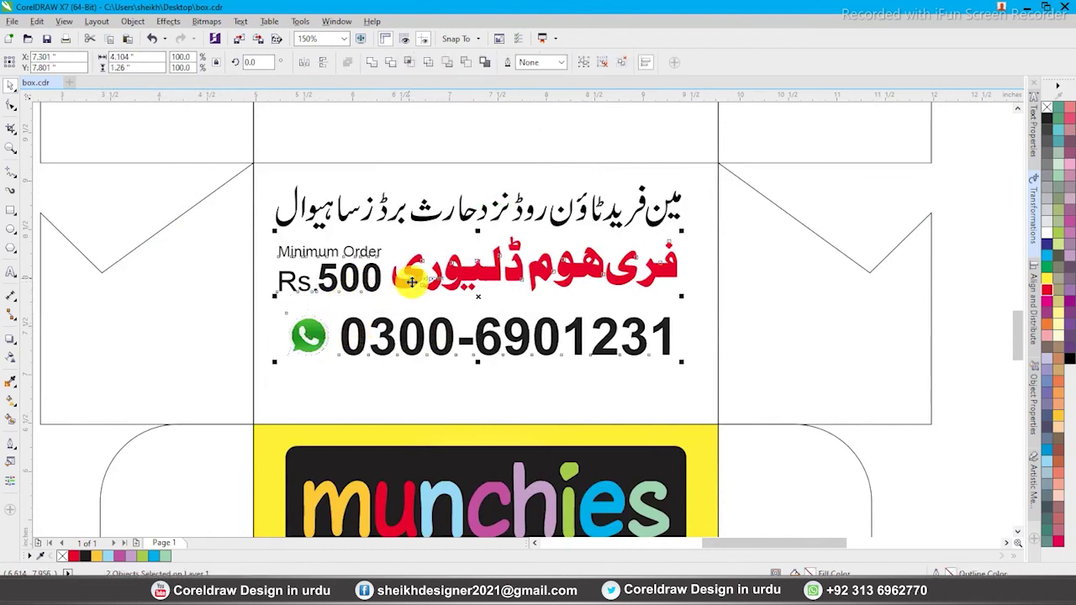
shift+click(411, 281)
click(597, 378)
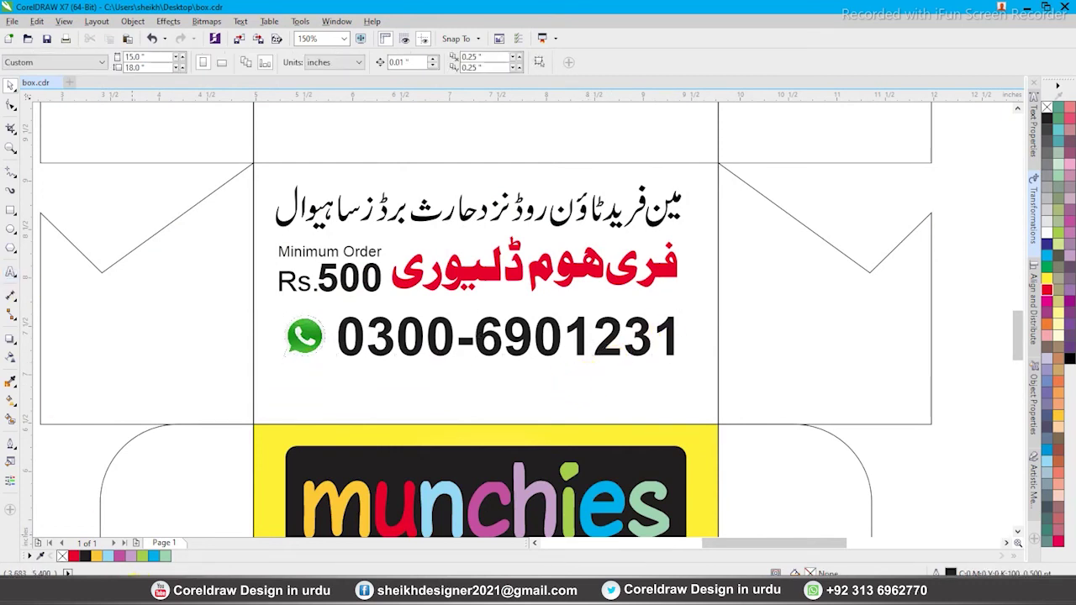
key(alt+Tab)
right_click(1045, 114)
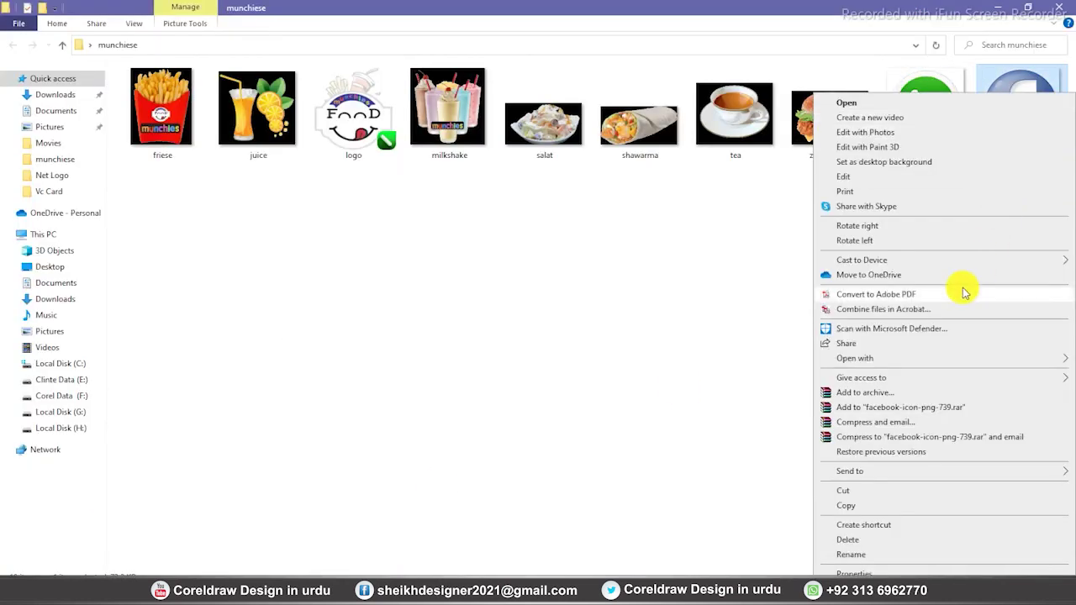
click(846, 507)
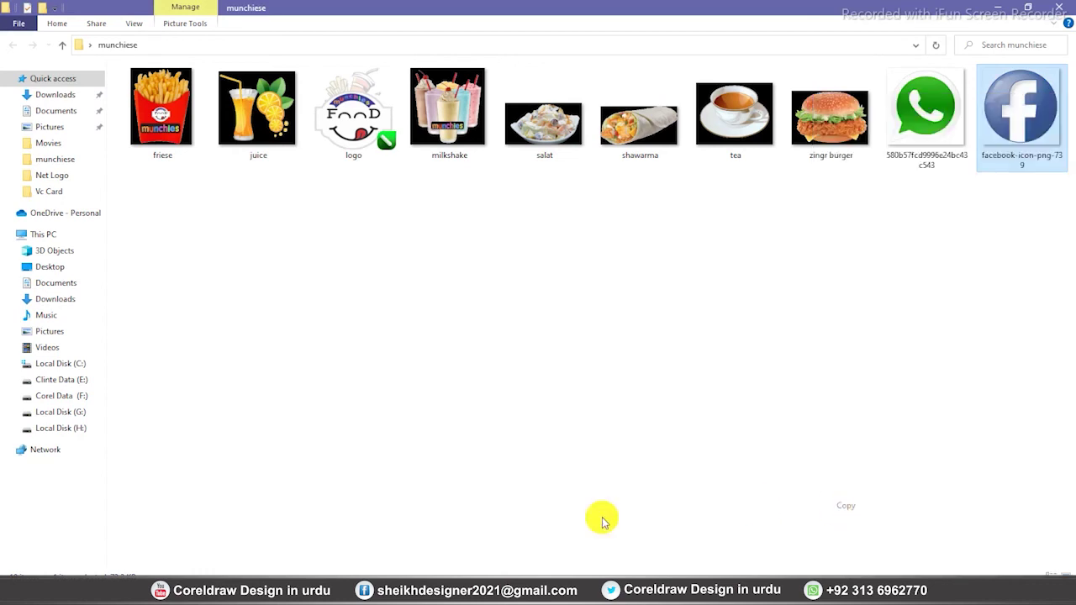
key(alt+Tab)
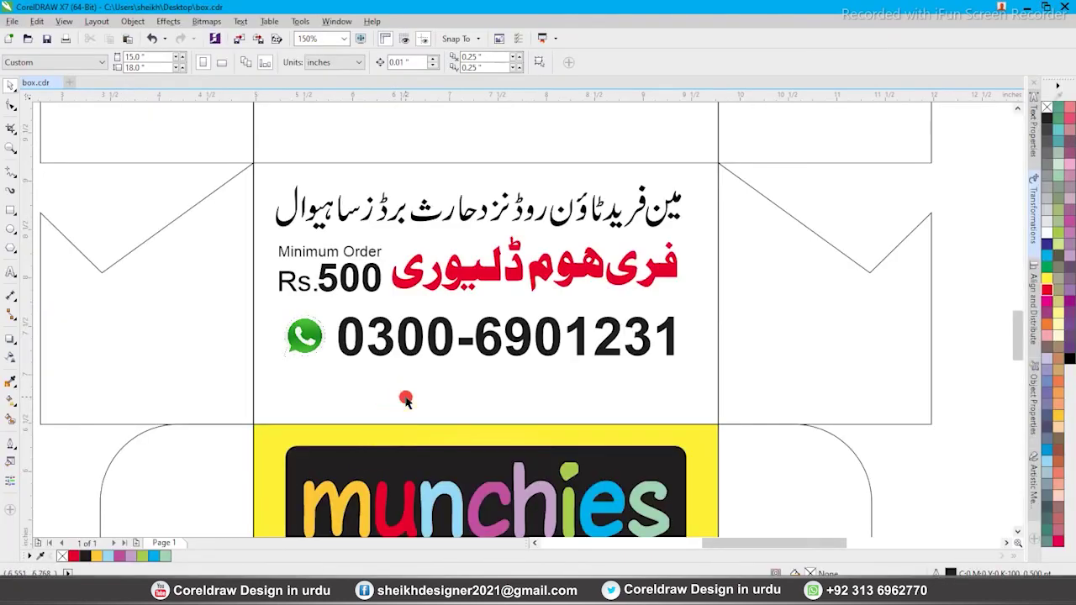
Paste the Facebook icon, set its size to 3 and enlarge it slightly
key(ctrl+v)
text(3)
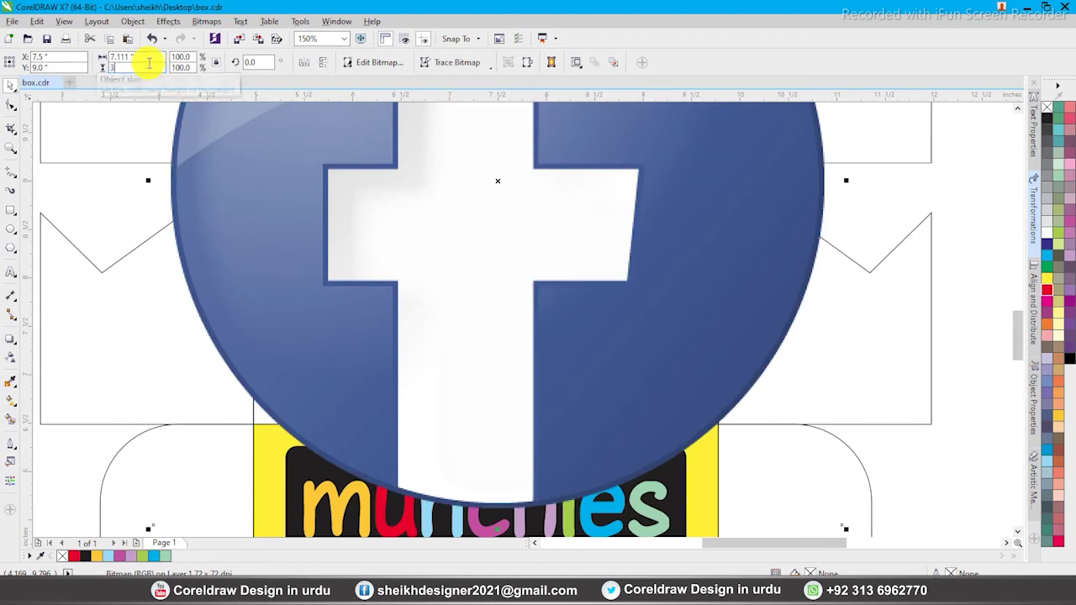
key(Return)
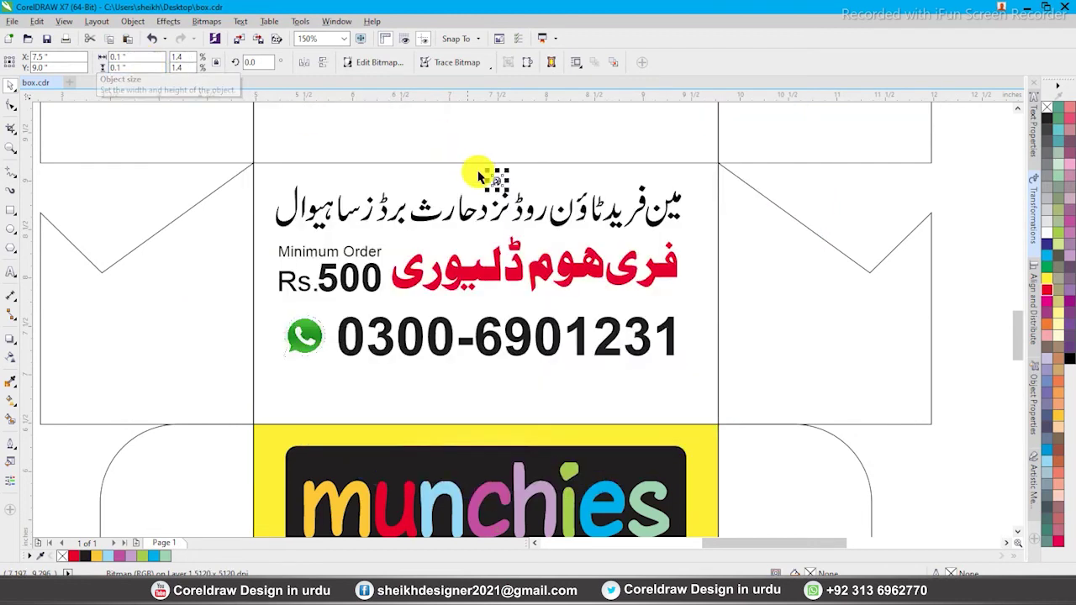
mouse_move(319, 378)
mouse_down()
mouse_move(332, 369)
mouse_move(322, 392)
mouse_up()
click(275, 312)
key(F2)
drag(275, 312, 718, 485)
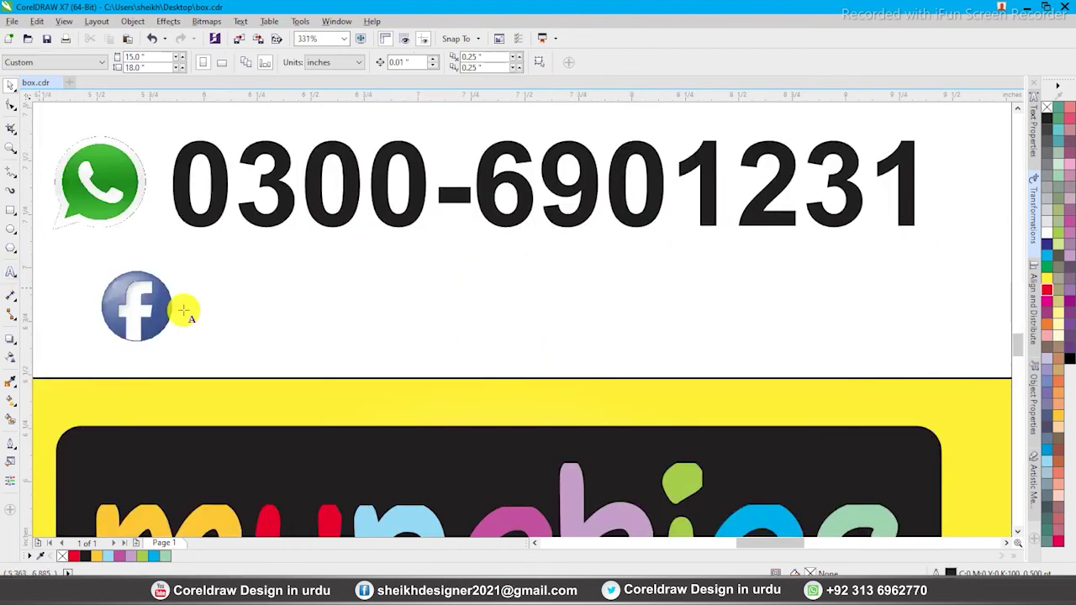
click(234, 311)
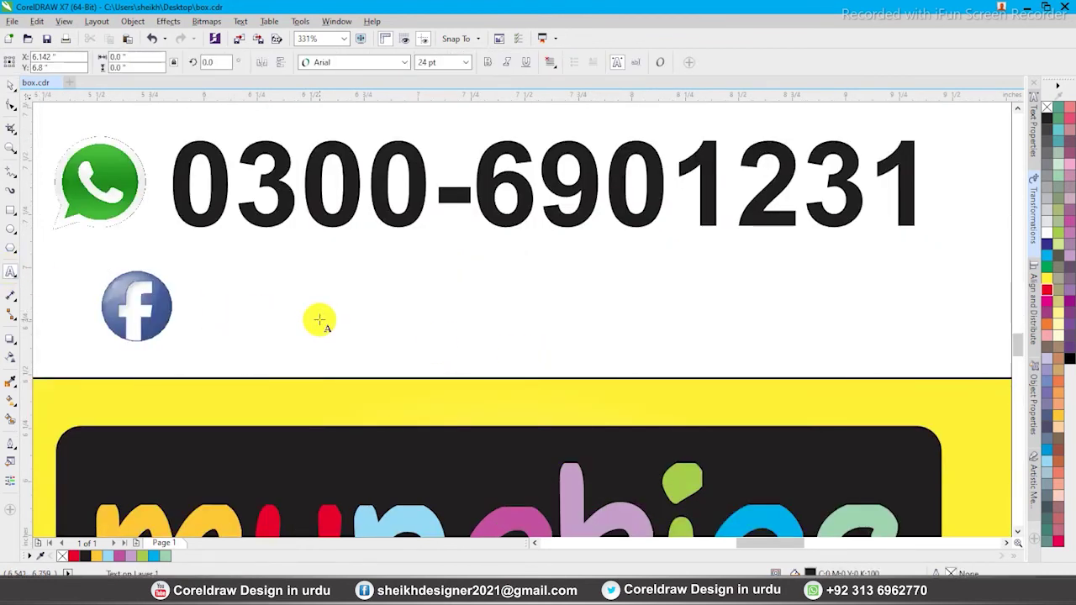
text(www)
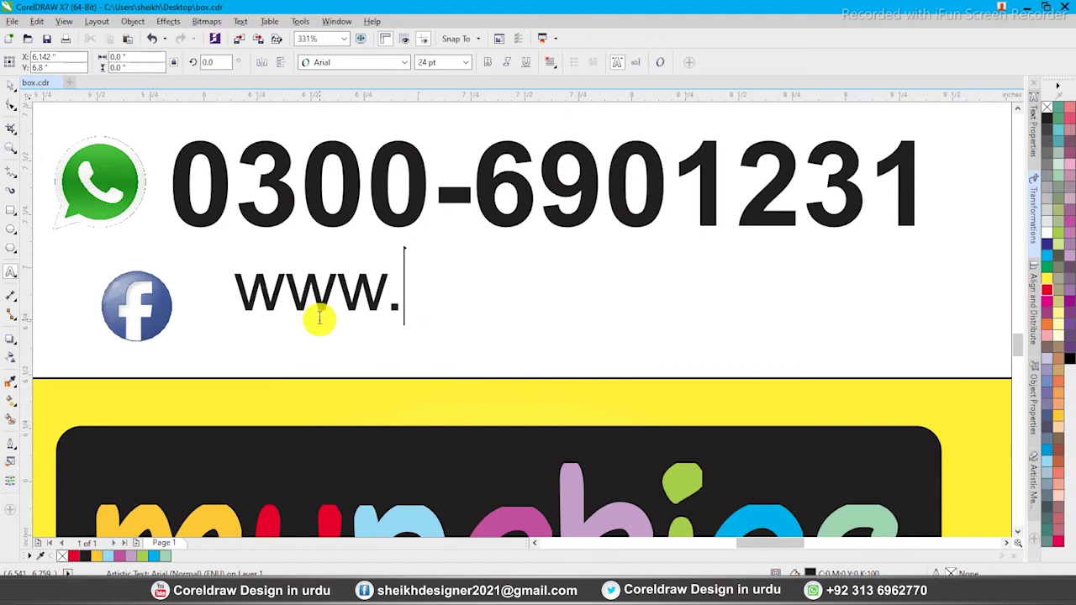
text(.fac)
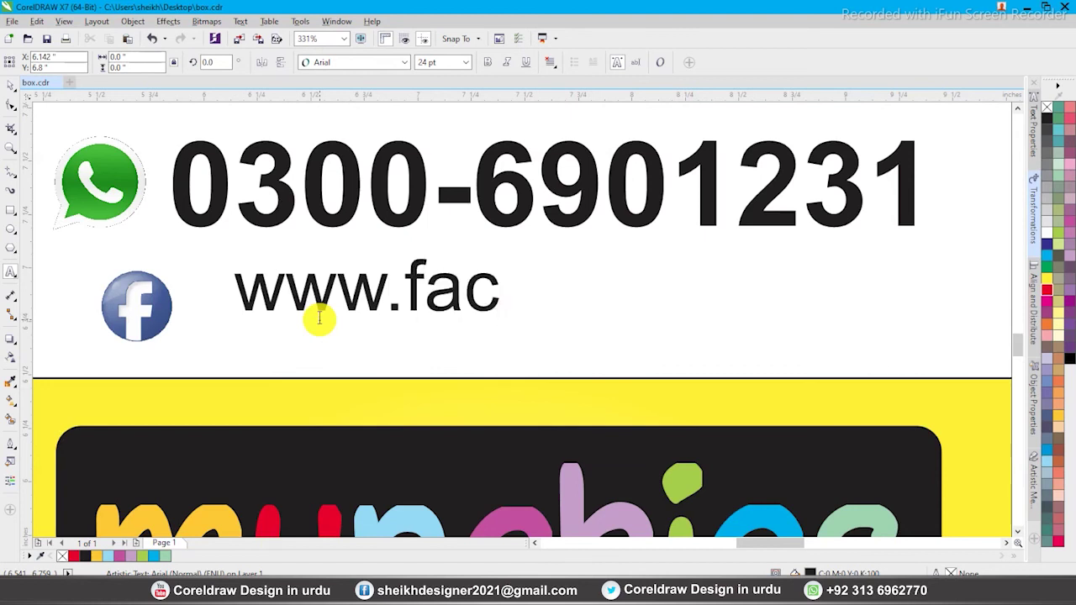
text(ebook.)
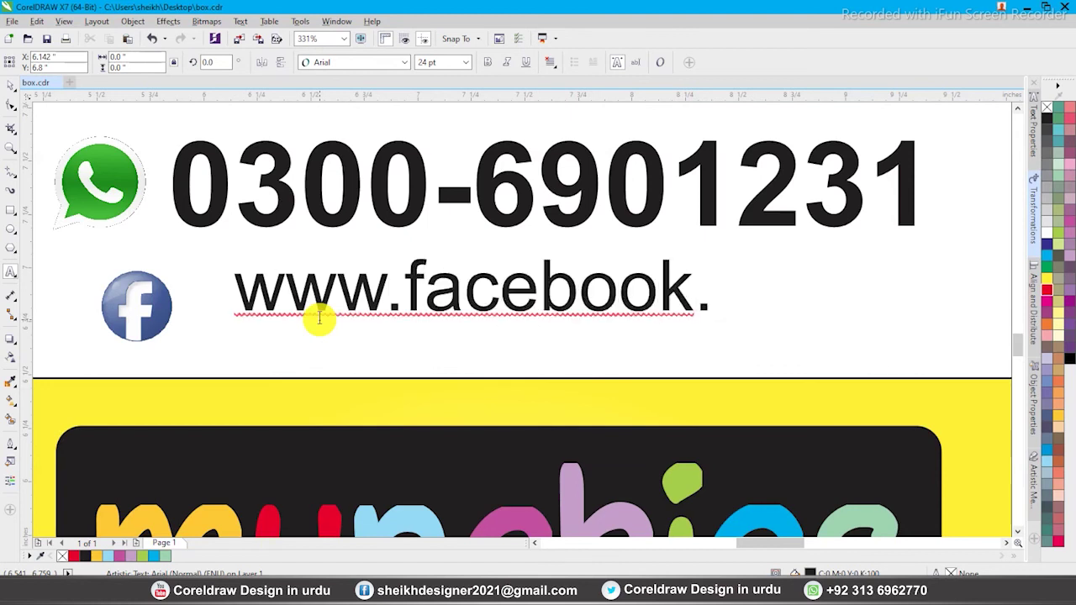
text(com)
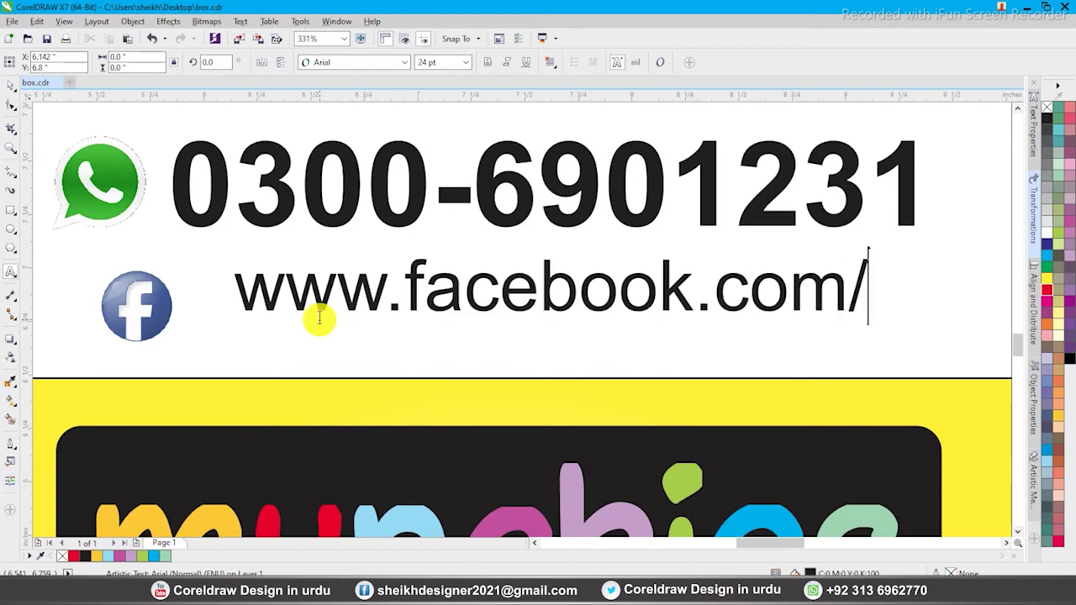
text(/munchi)
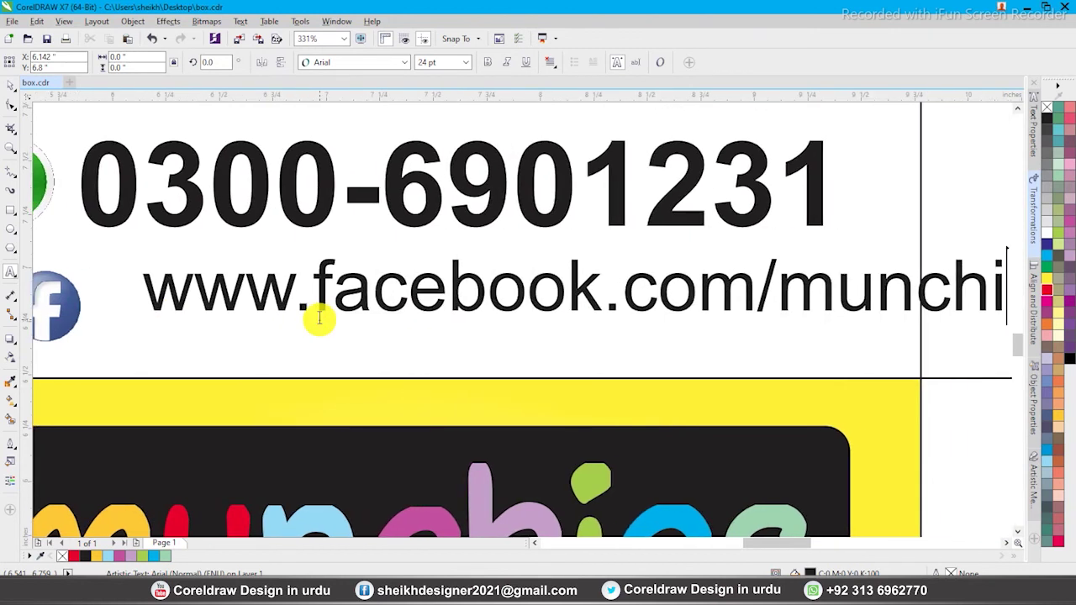
text(ees.sw)
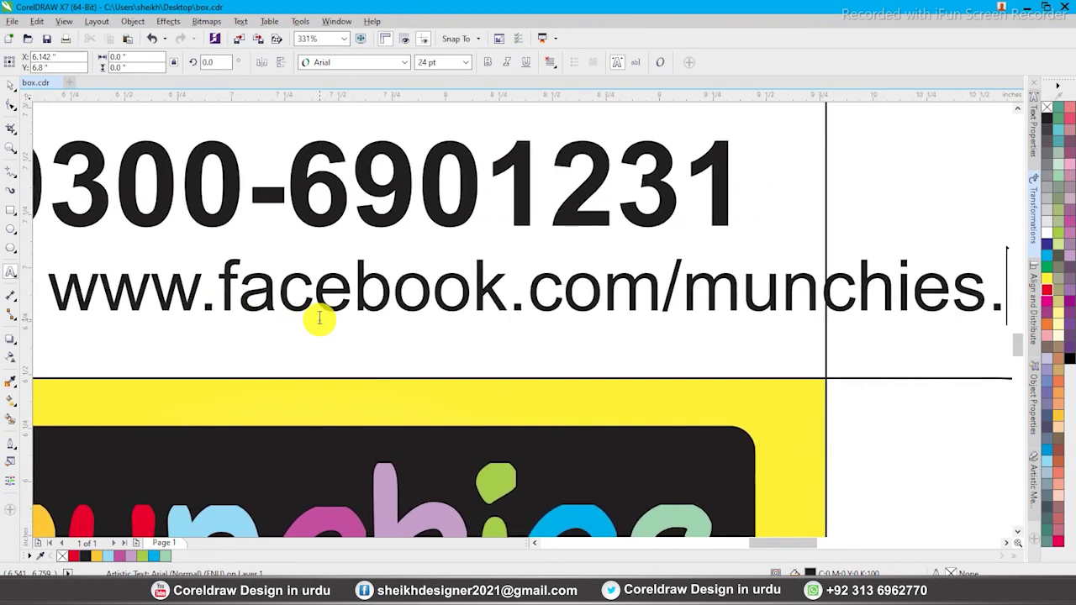
scroll(320, 324, down, 3)
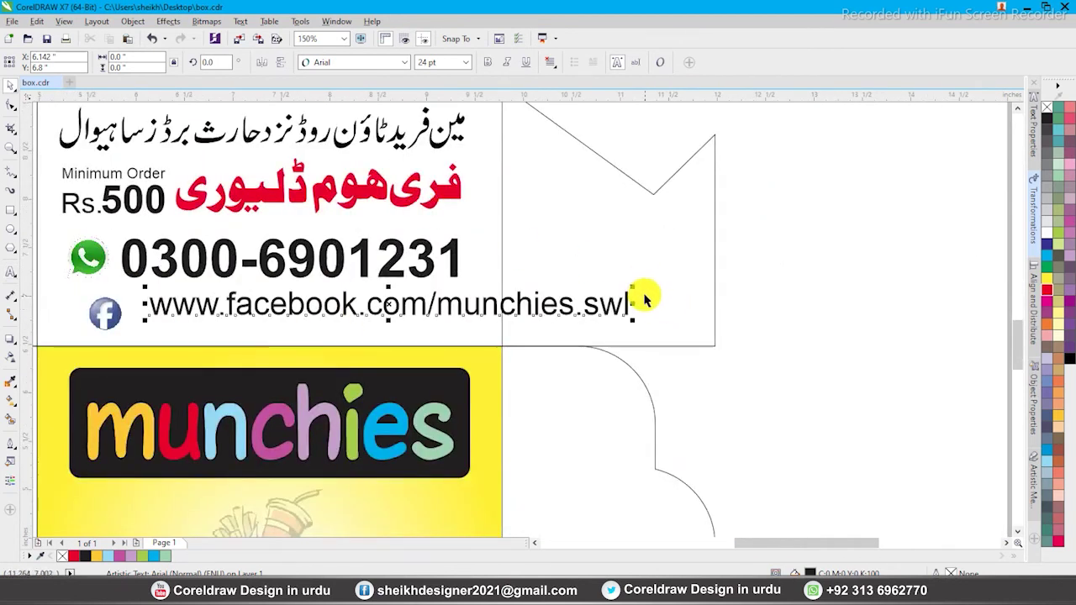
key(ctrl+space)
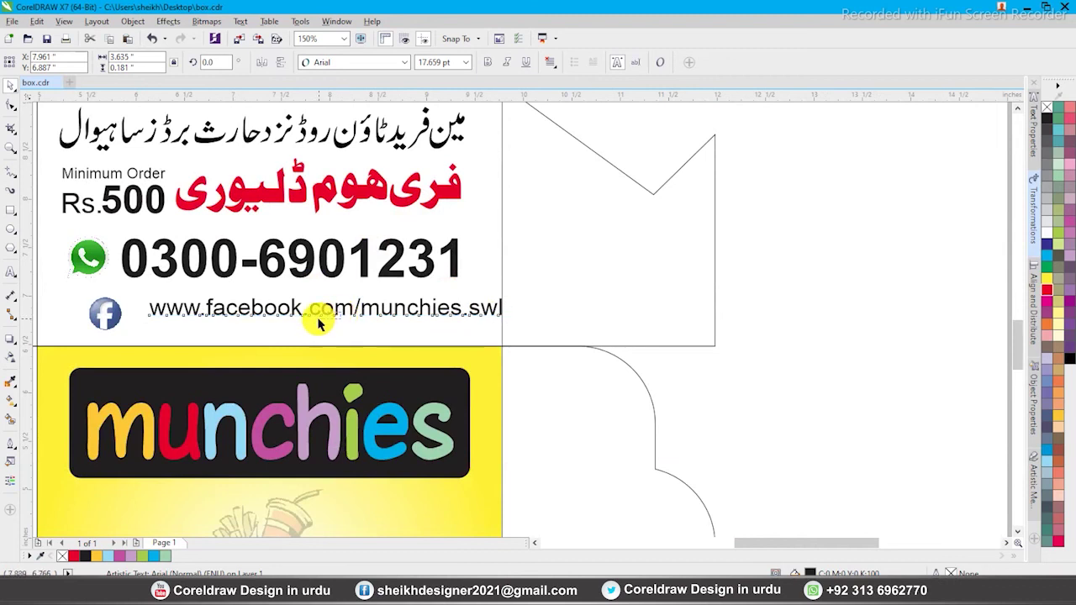
key(Escape)
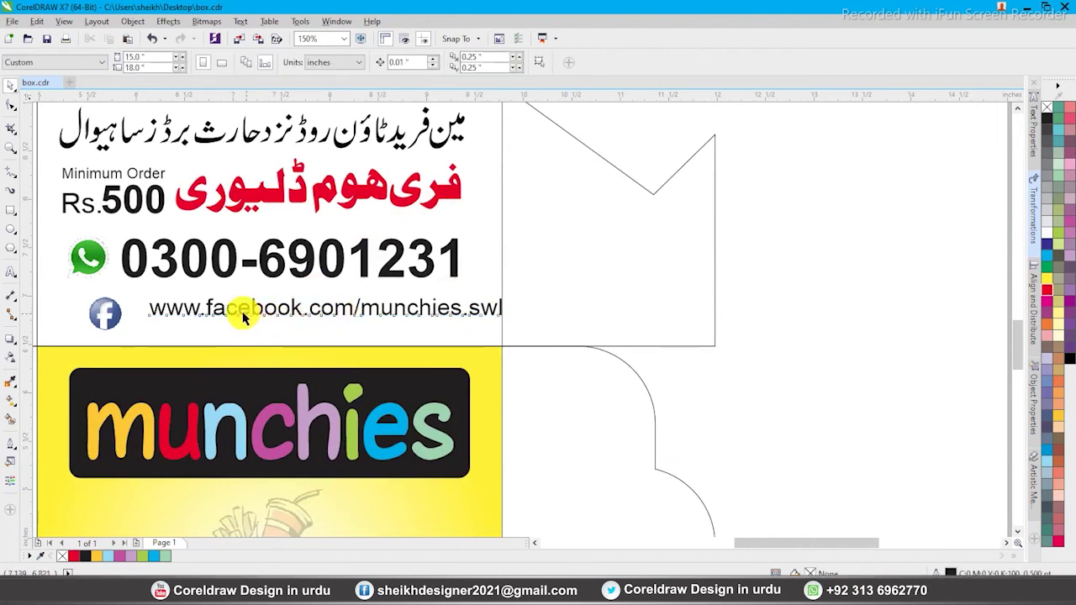
drag(243, 314, 220, 318)
shift+click(119, 309)
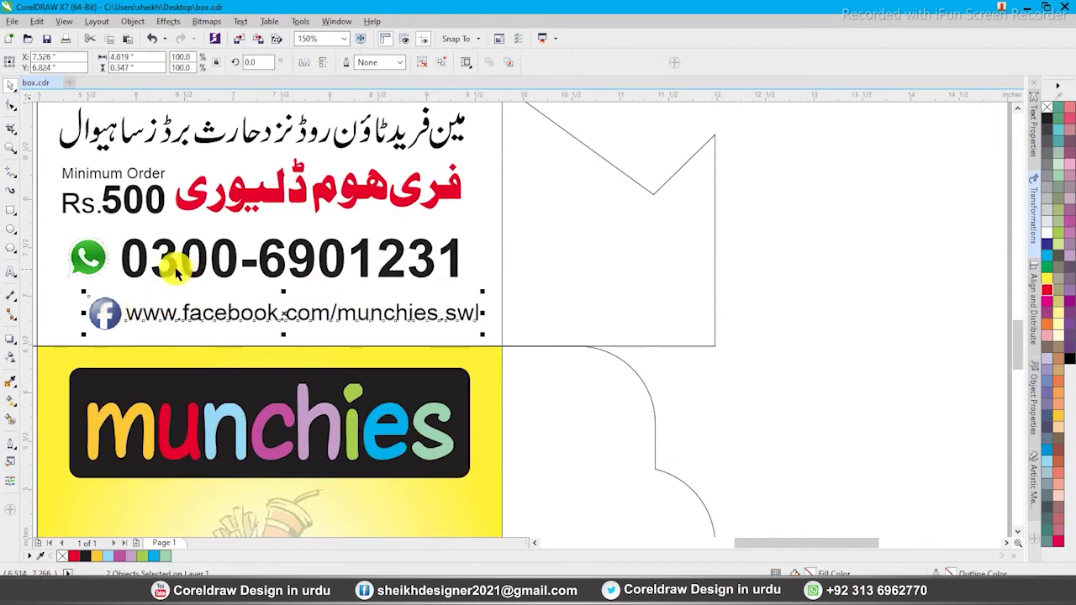
key(ctrl+g)
Select the whole contact text block, nudge it right and shrink it slightly
scroll(606, 282, down, 2)
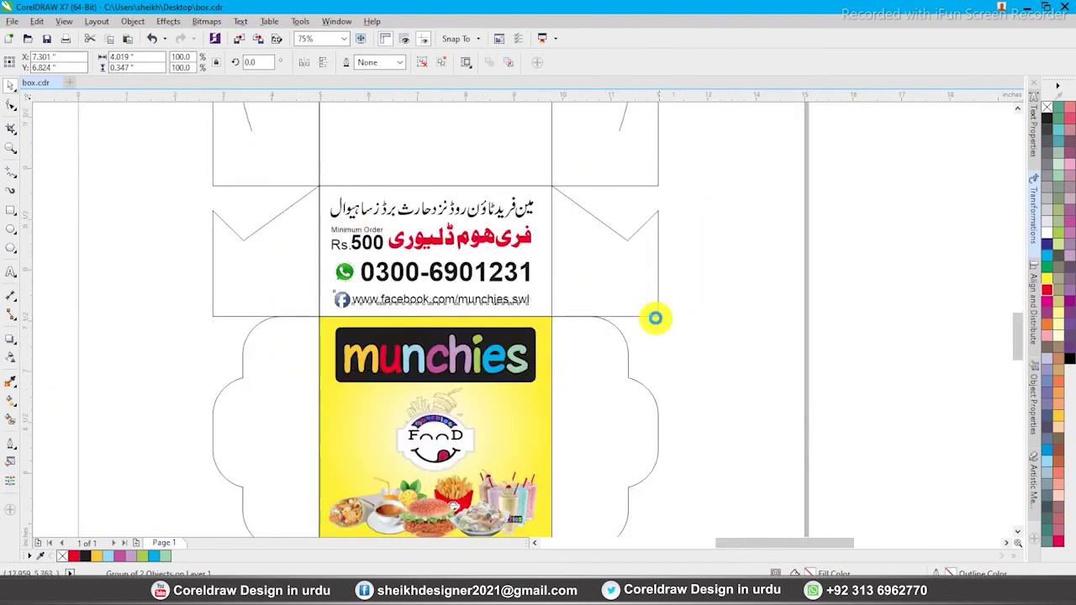
scroll(655, 318, up, 2)
drag(185, 163, 641, 433)
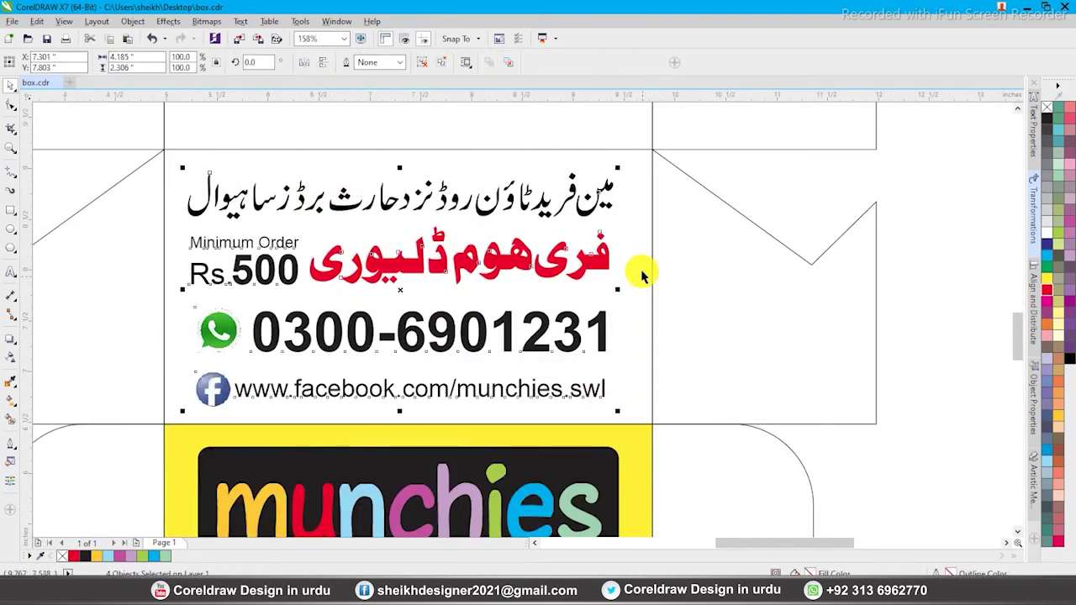
shift+click(653, 261)
shift+click(653, 258)
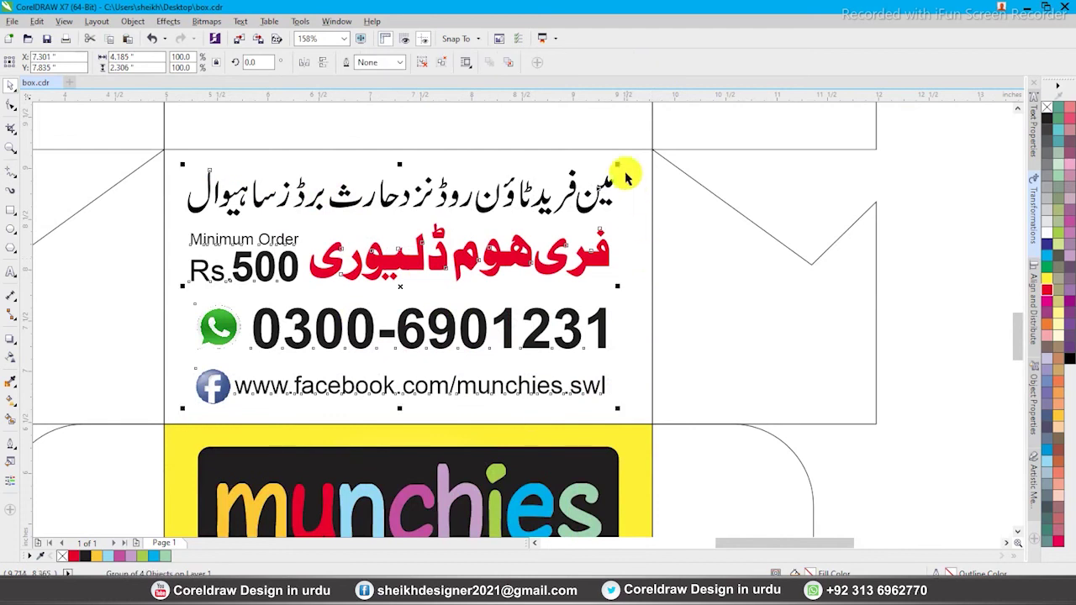
key(Right)
drag(624, 165, 614, 169)
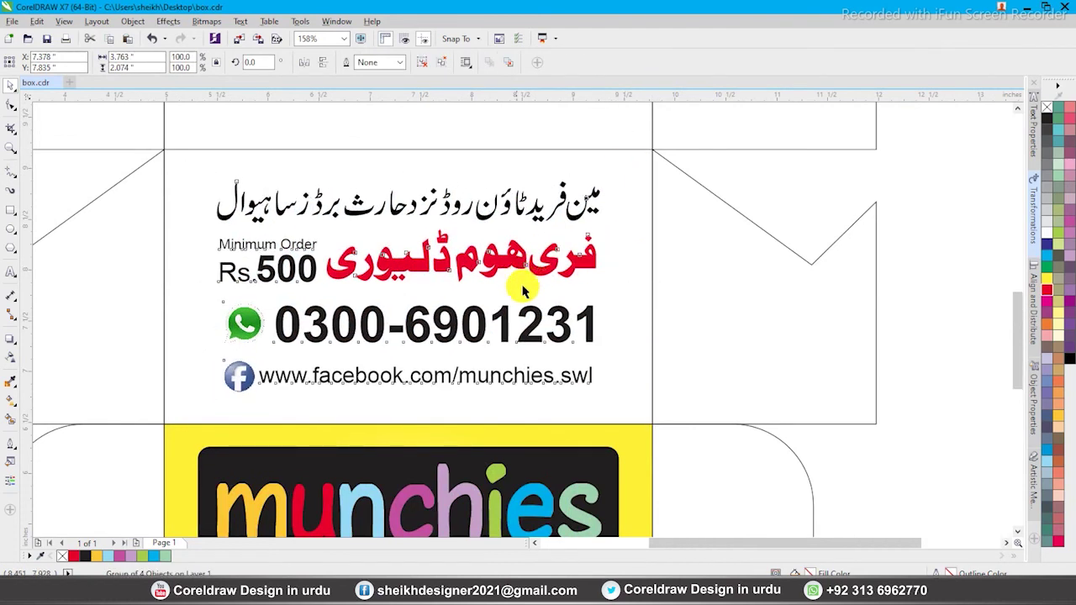
scroll(695, 398, down, 3)
scroll(632, 353, up, 2)
click(574, 323)
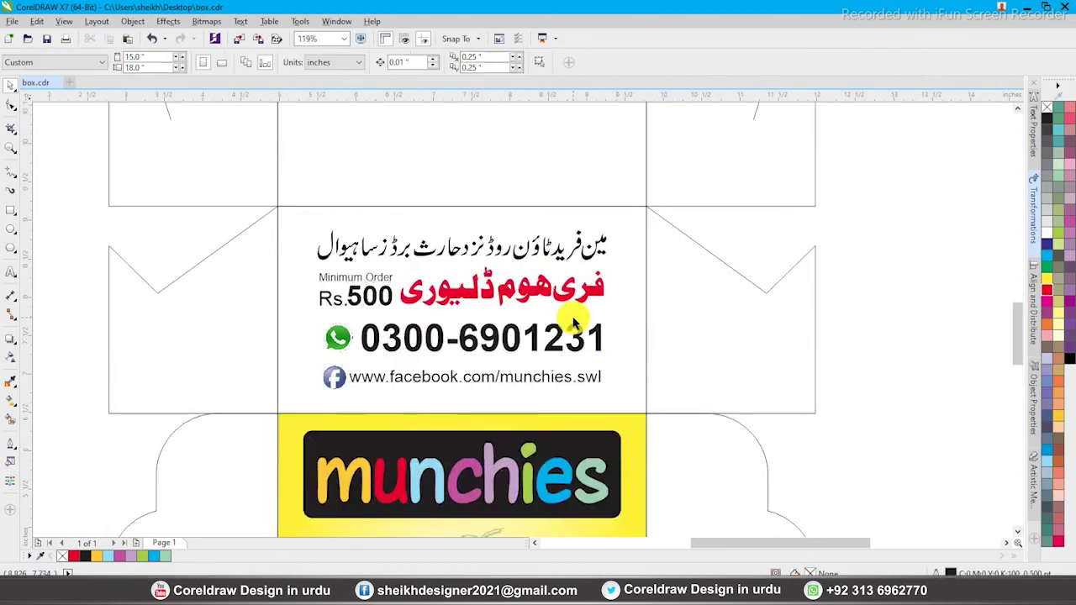
click(452, 251)
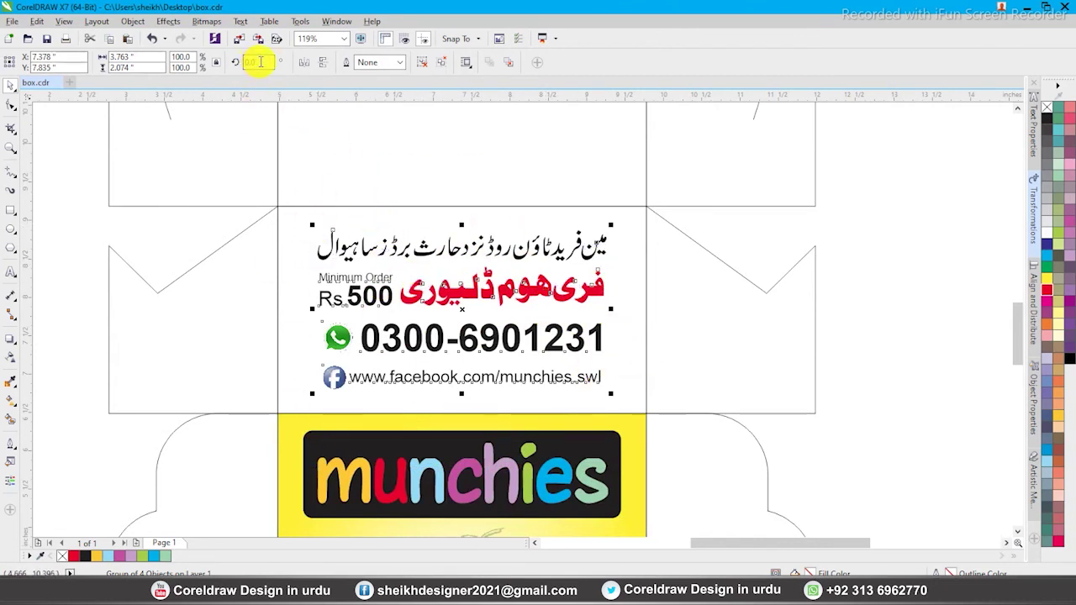
Rotate the contact block 180° and move the upside-down block into the upper middle panel
text(1)
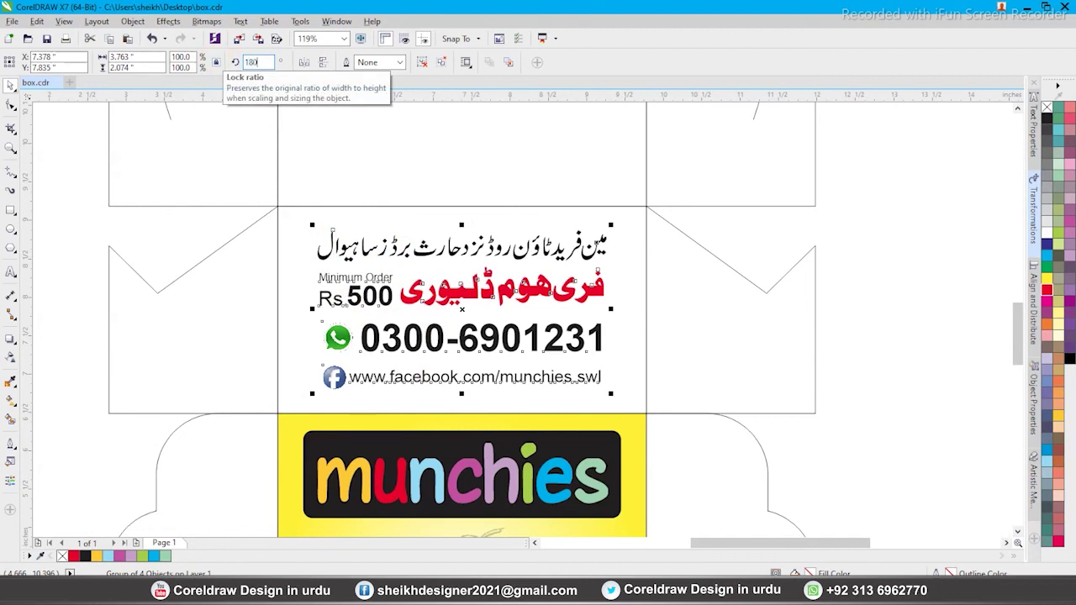
text(80)
key(Return)
click(628, 206)
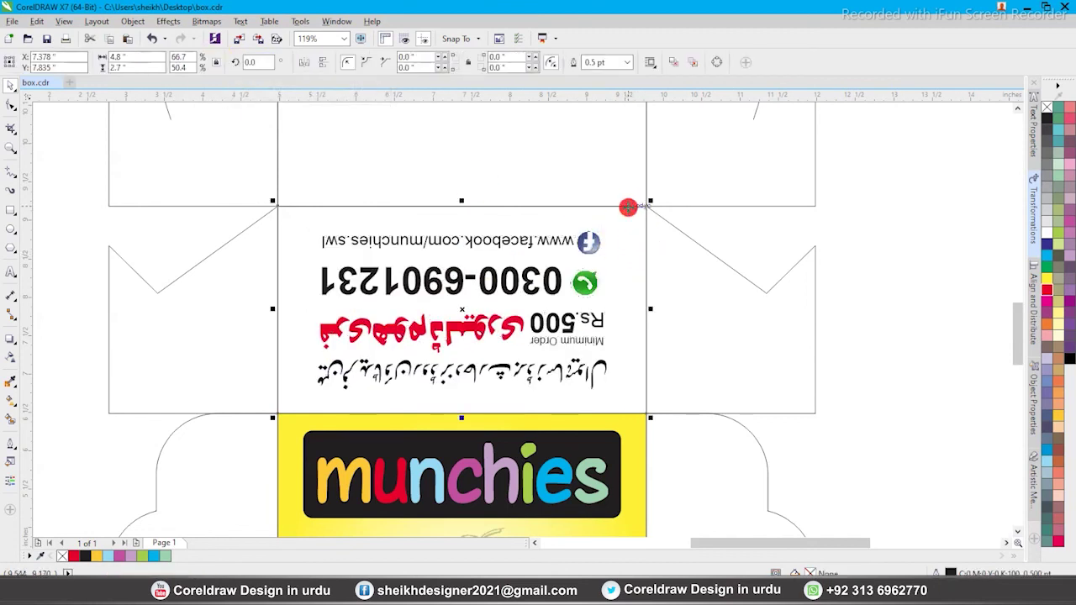
scroll(476, 204, down, 2)
click(829, 317)
scroll(470, 305, down, 2)
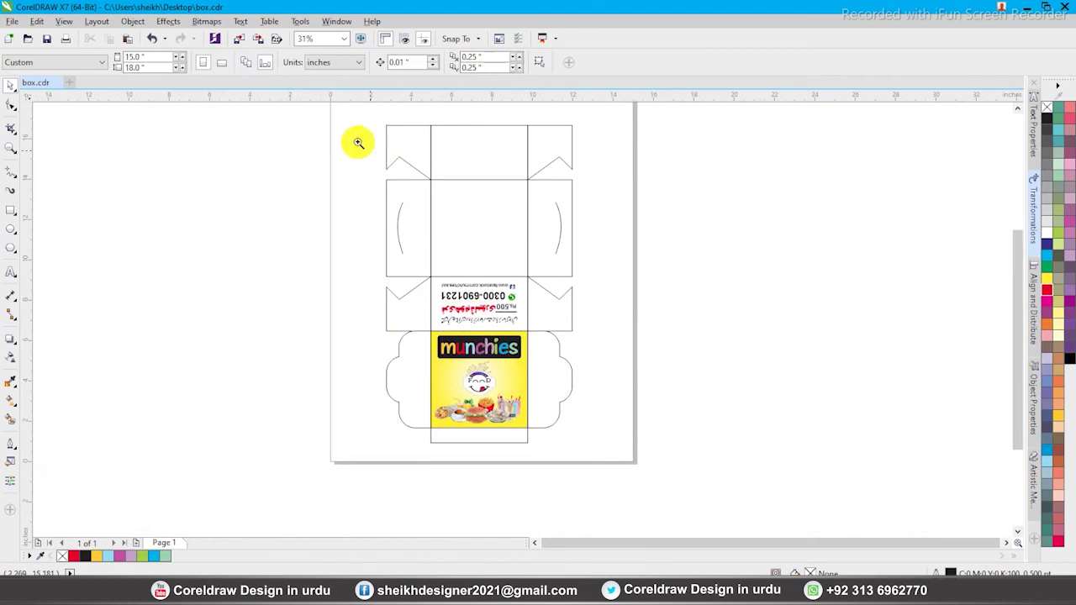
scroll(637, 360, up, 1)
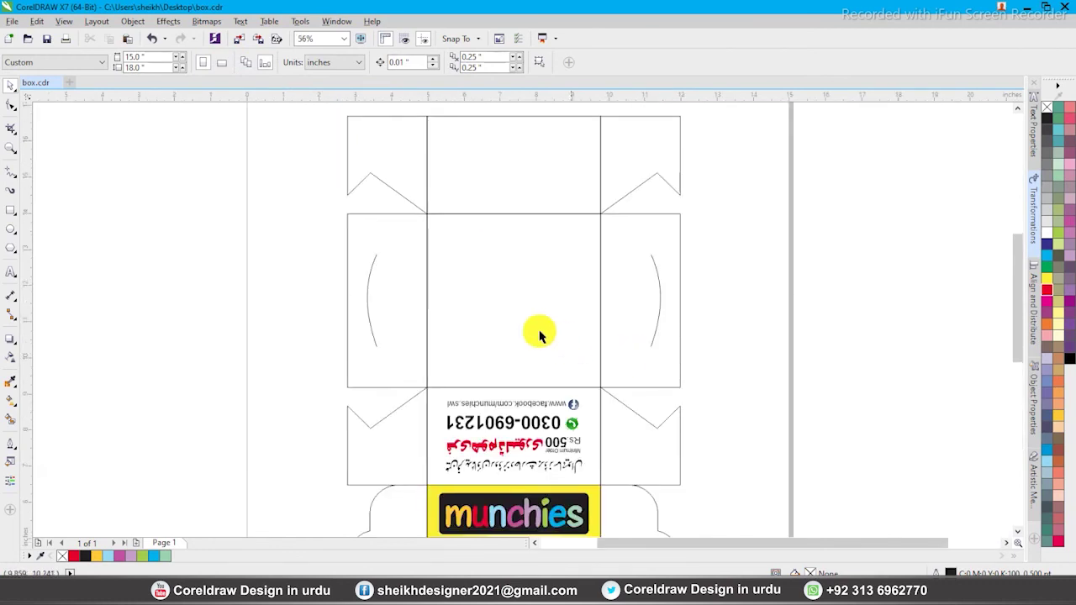
click(507, 390)
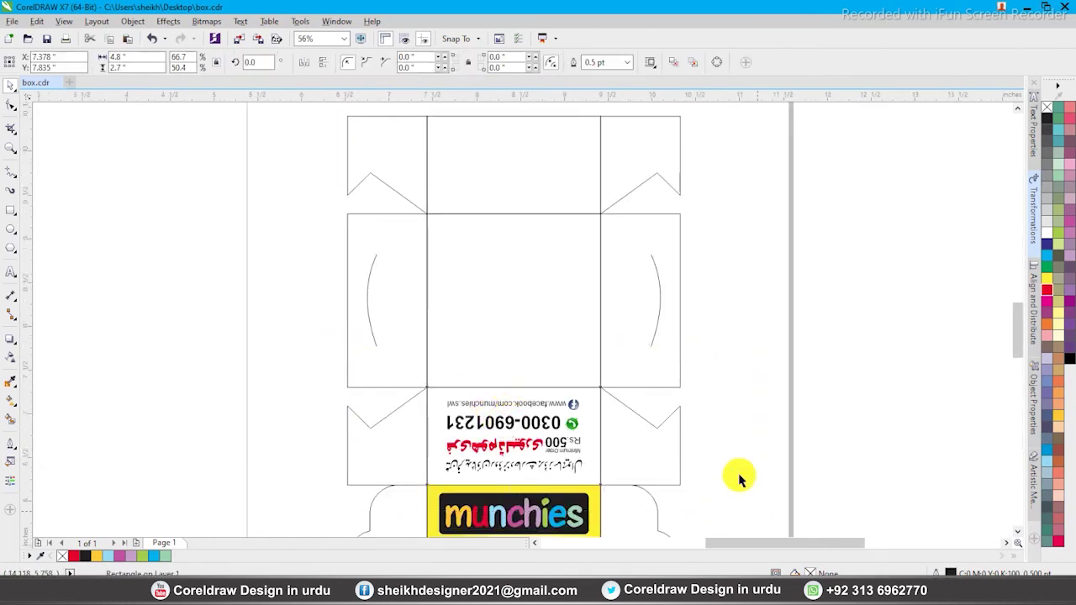
scroll(447, 408, up, 2)
scroll(482, 366, down, 2)
click(485, 369)
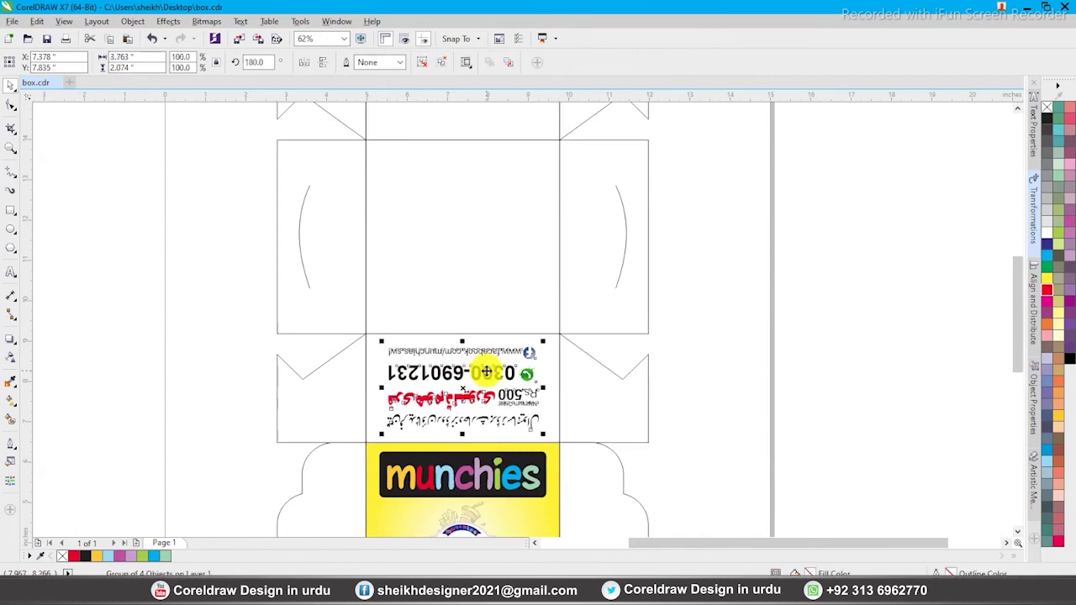
drag(487, 371, 519, 374)
Paste a copy of the contact block onto the top flap and centre it there
ctrl+click(484, 218)
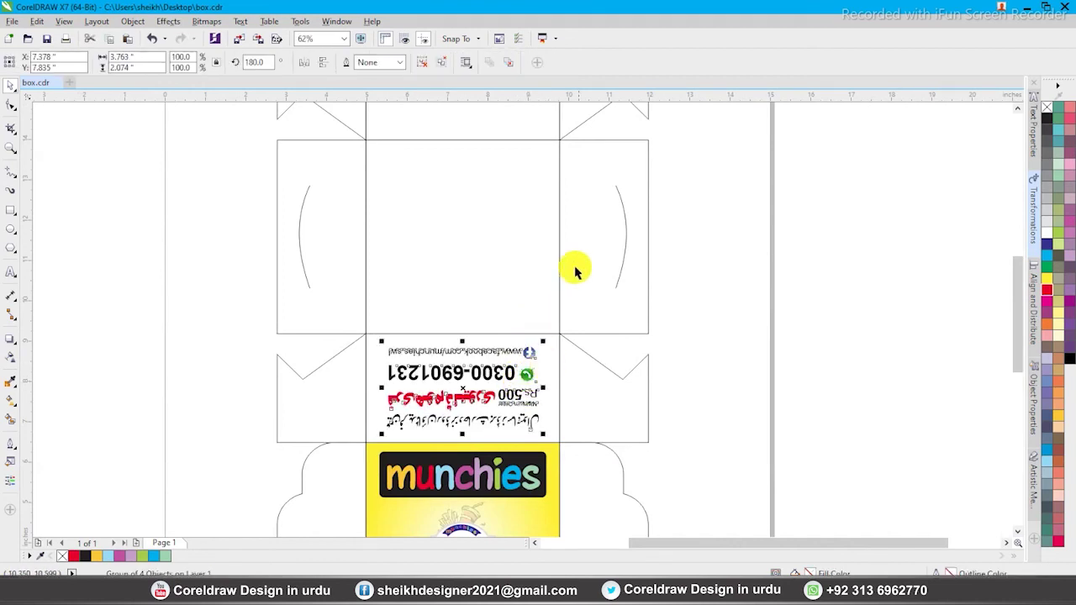
key(ctrl+v)
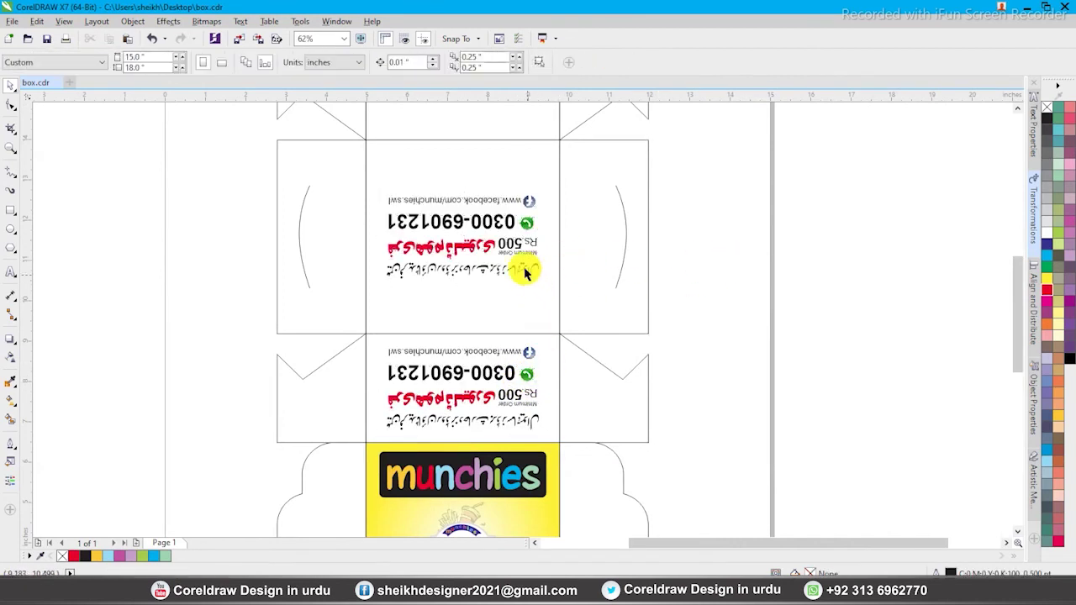
scroll(493, 340, down, 2)
drag(517, 292, 514, 256)
shift+click(504, 181)
key(e)
key(Escape)
Set the top-flap copy's rotation to 0 so the contact info reads upright
click(516, 215)
key(F2)
drag(402, 158, 641, 286)
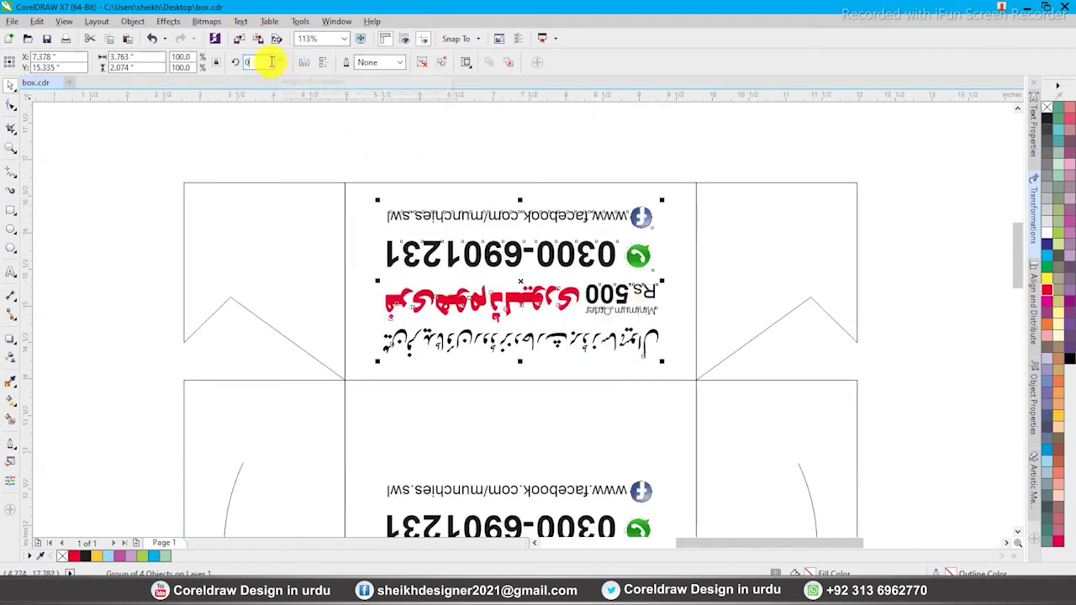
key(Return)
key(Escape)
Zoom out to the full layout and select every part of the box design
key(F4)
scroll(438, 219, down, 2)
key(F2)
drag(401, 174, 592, 374)
drag(382, 144, 632, 502)
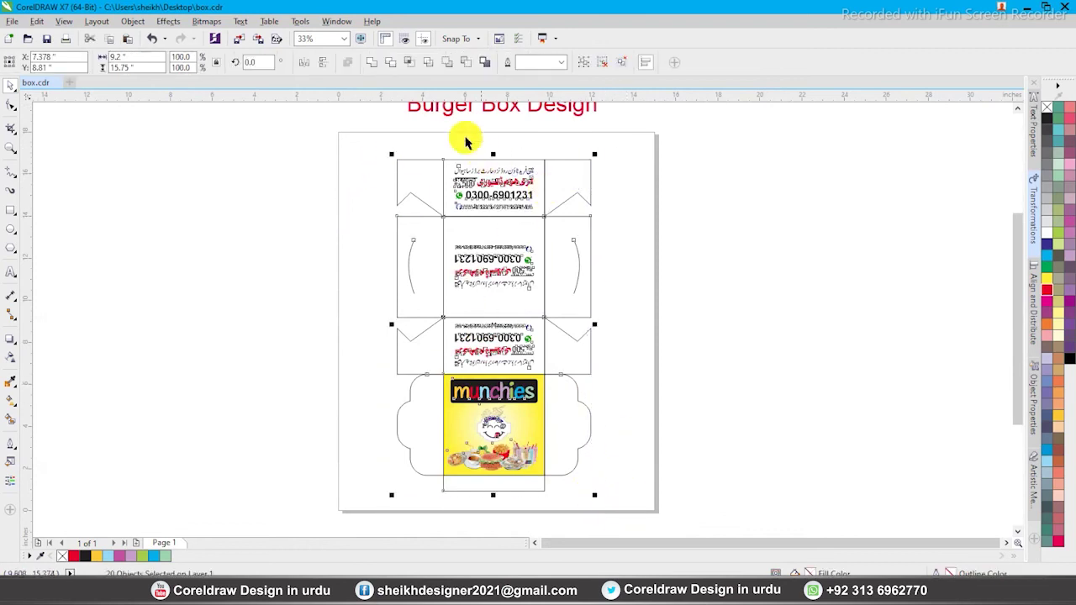
Group the box design and draw a rectangle beside it, 9.5 inches wide
key(ctrl+g)
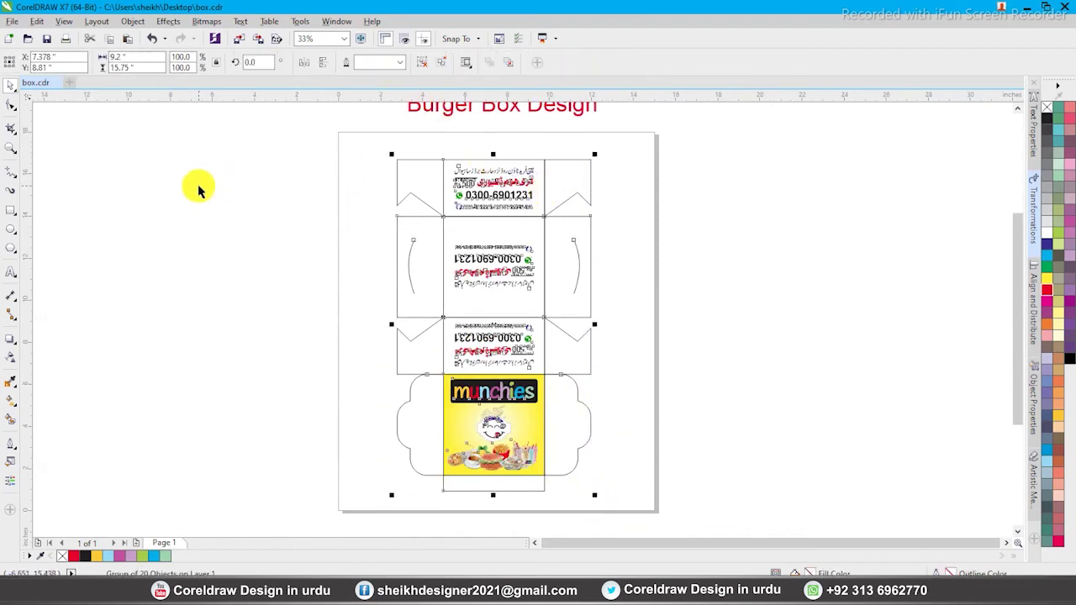
click(168, 151)
click(10, 210)
drag(212, 189, 320, 337)
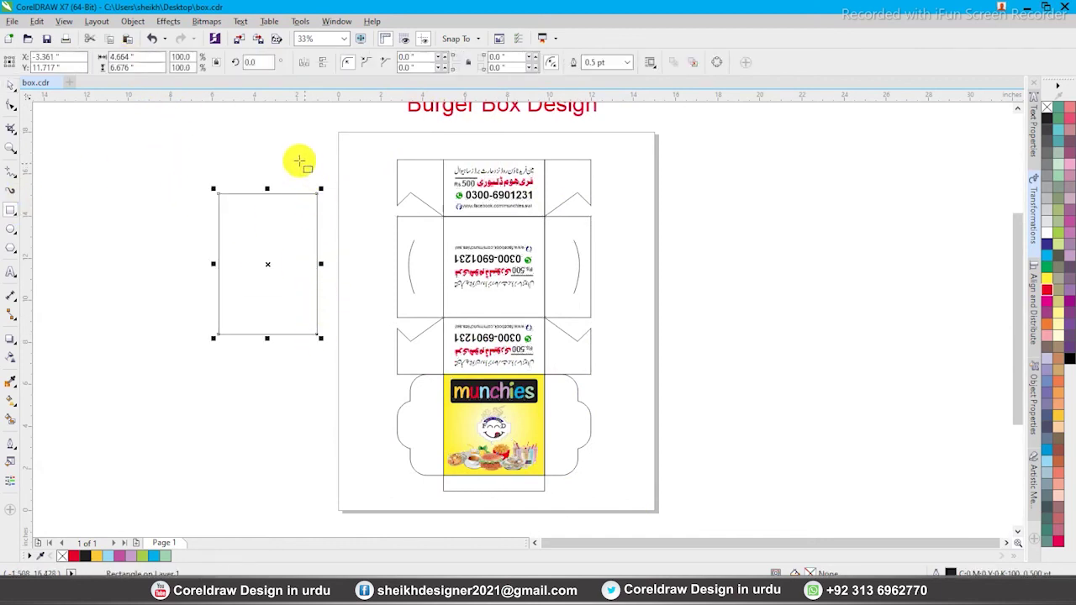
key(space)
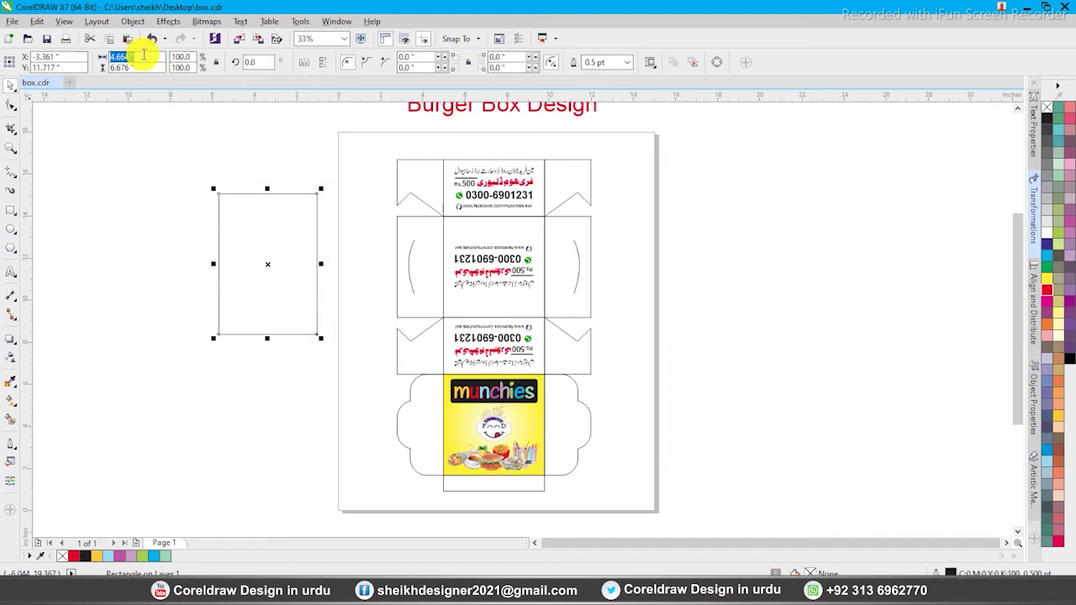
text(9.5)
key(Return)
Centre the rectangle on the box design and set its height to 16 inches
shift+click(504, 406)
key(c)
key(ctrl+g)
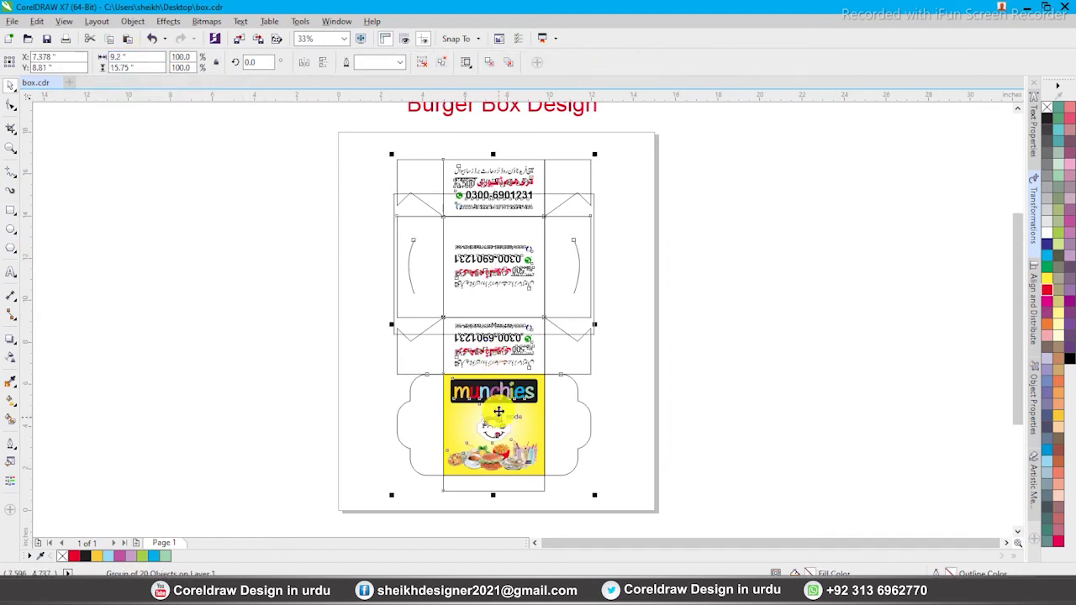
ctrl+click(594, 328)
text(16)
key(Return)
shift+click(483, 462)
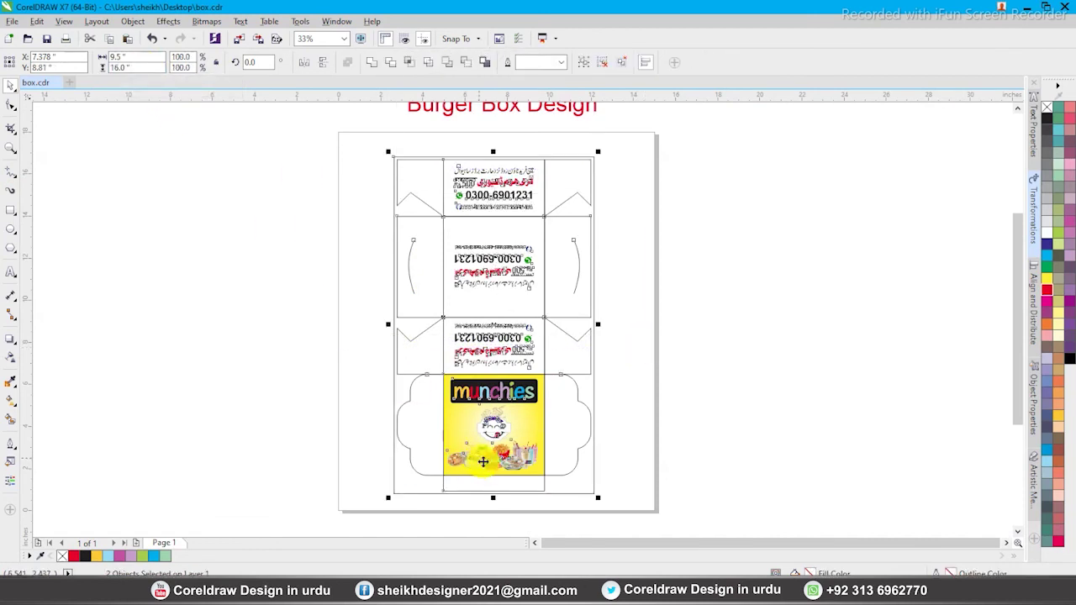
click(594, 158)
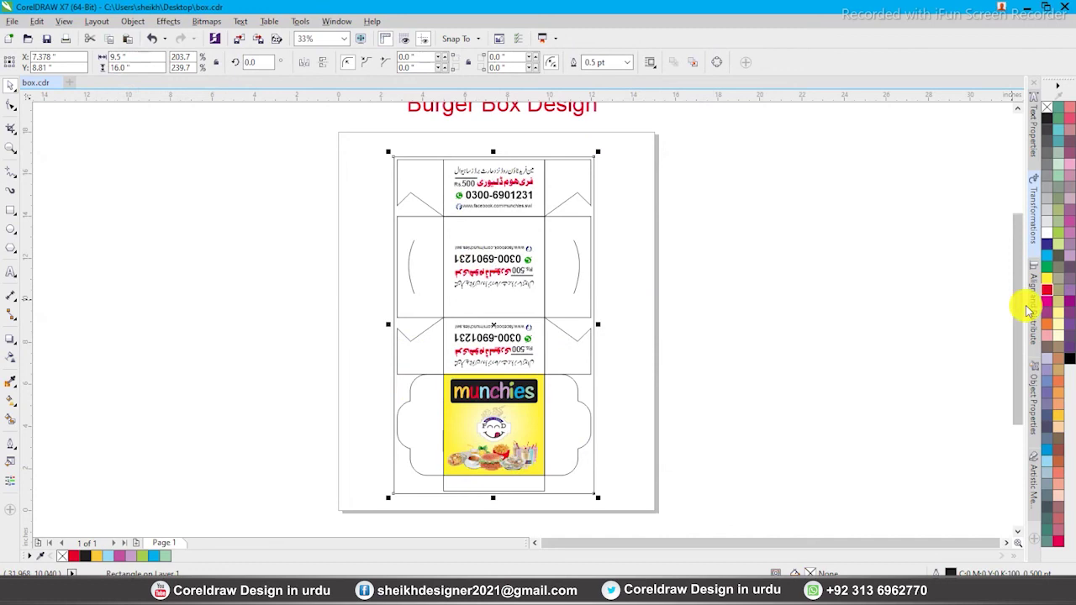
Fill the 9.5 × 16 inch rectangle yellow and send it behind the dieline
click(1047, 279)
key(shift+Page_Down)
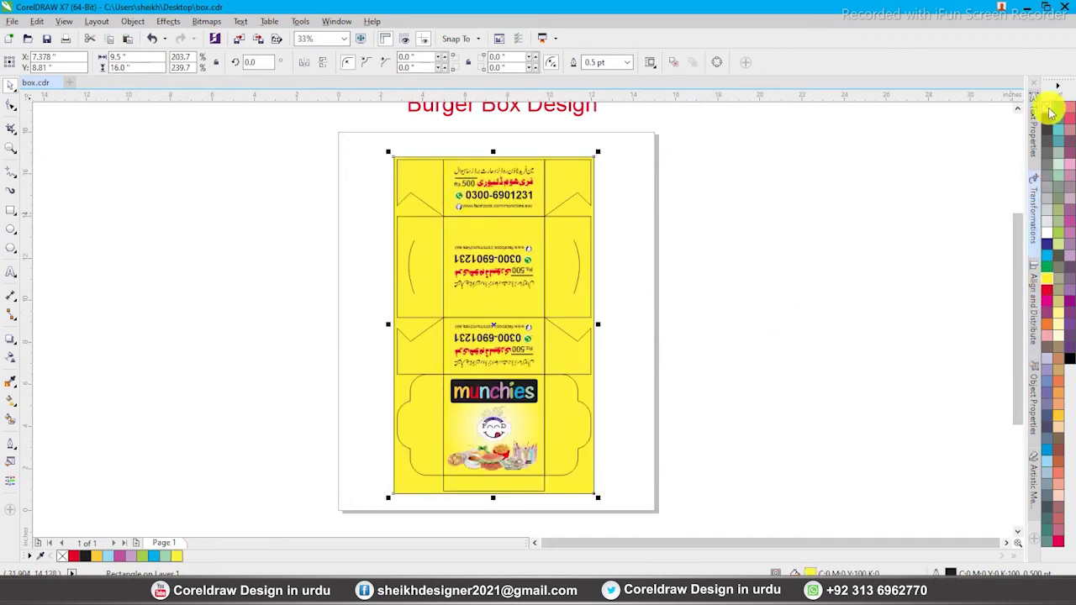
click(761, 223)
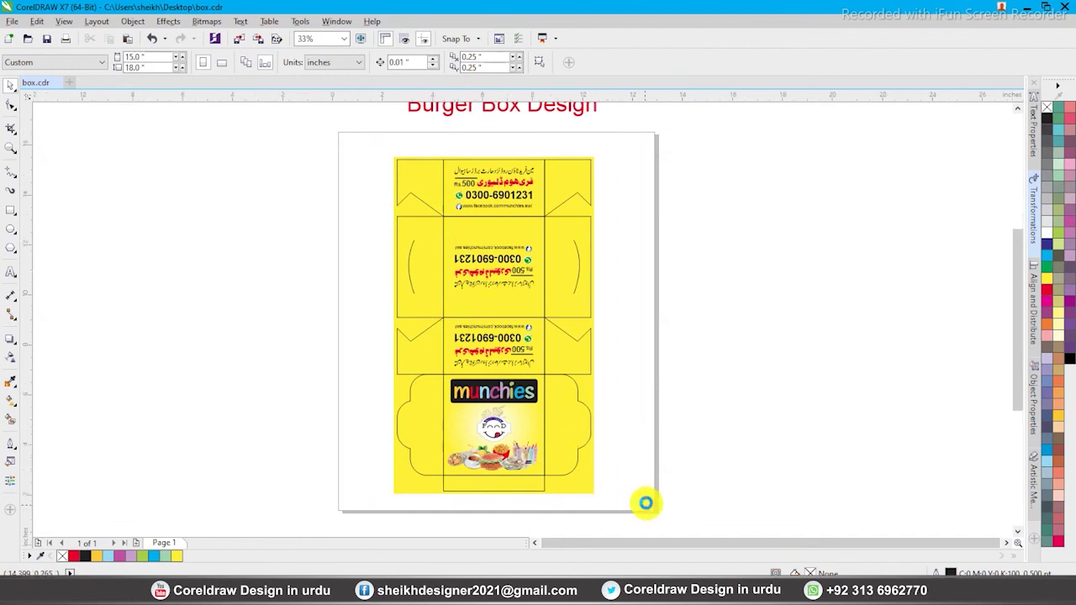
scroll(644, 499, up, 1)
Ungroup the artwork, copy the contact block aside at 0° and delete its Urdu address line
click(619, 423)
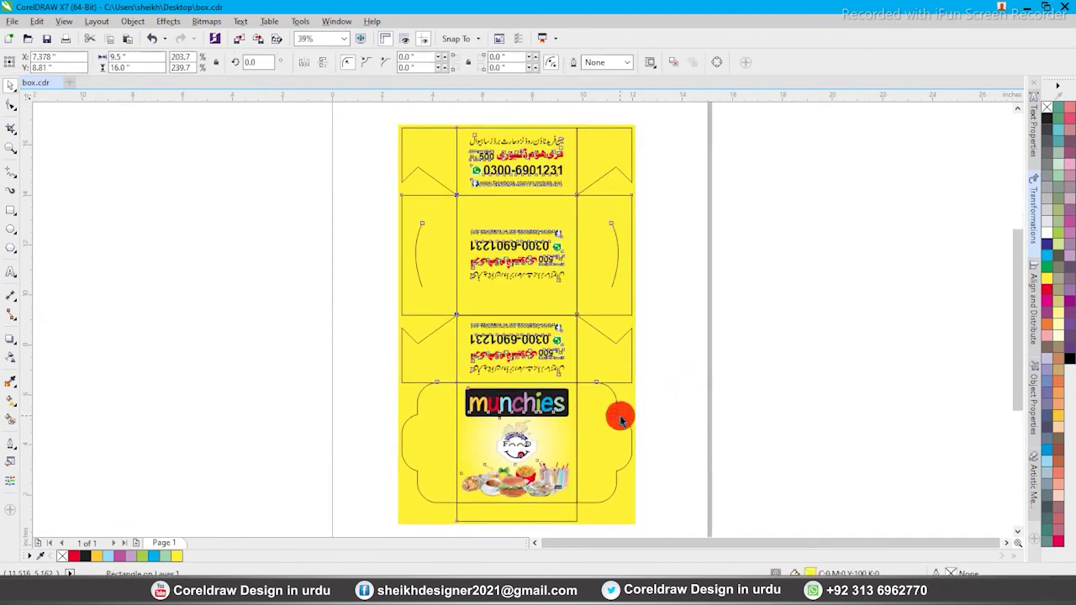
click(423, 66)
click(571, 343)
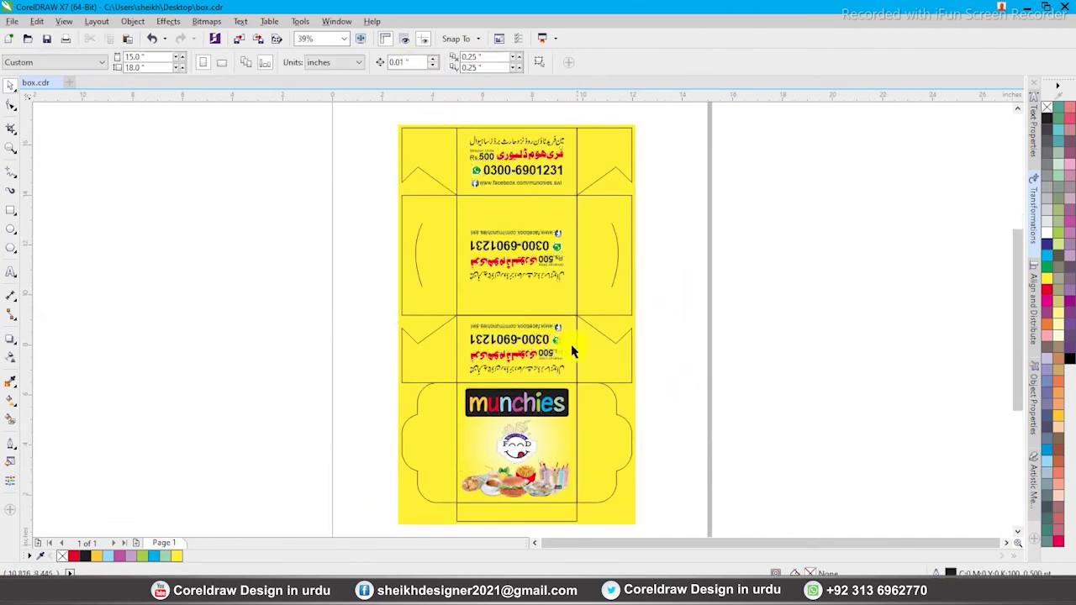
drag(542, 360, 735, 380)
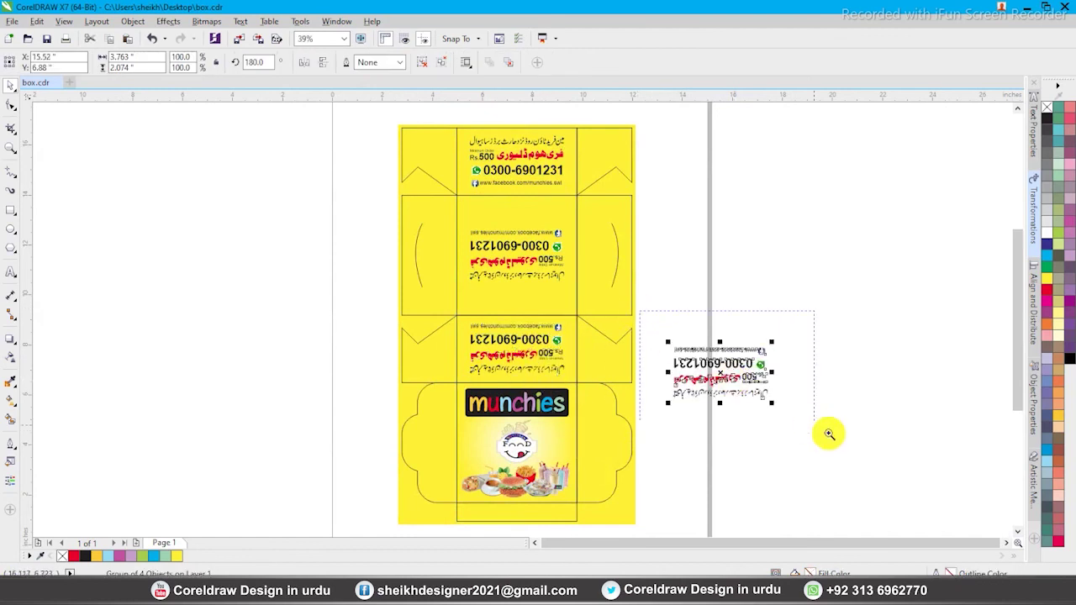
scroll(774, 420, up, 4)
text(0)
key(Return)
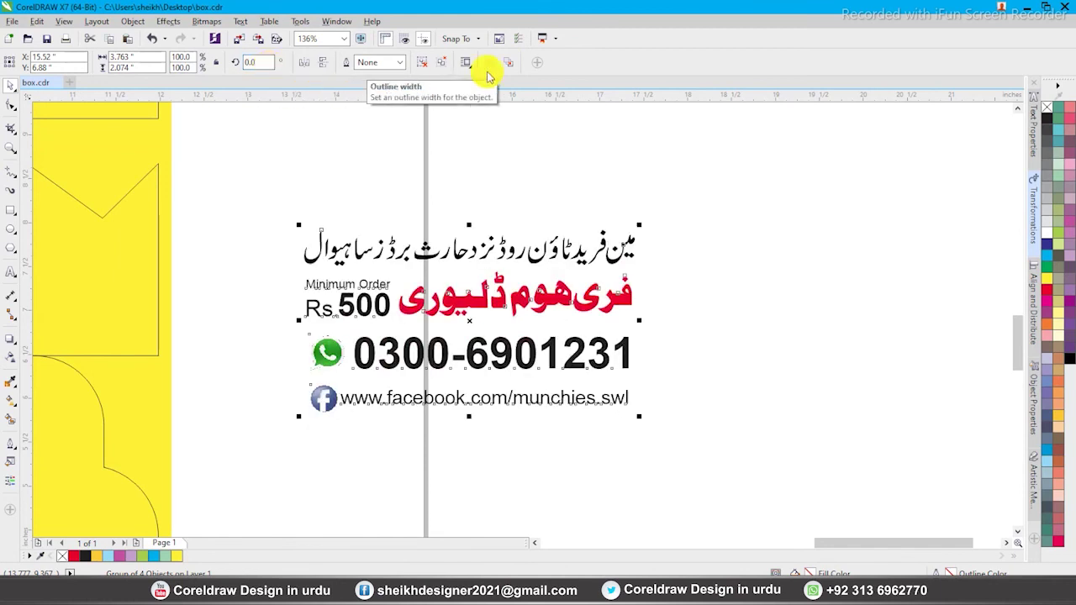
drag(261, 179, 697, 277)
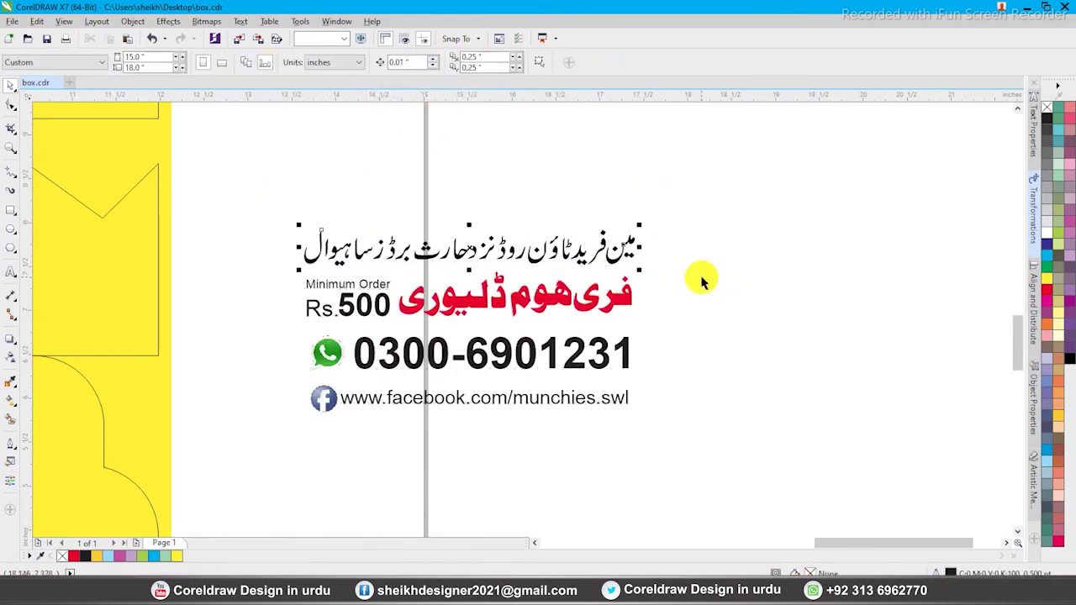
key(Delete)
Rotate the trimmed contact block 90° and scale it onto the right side flap
click(533, 354)
scroll(579, 308, down, 2)
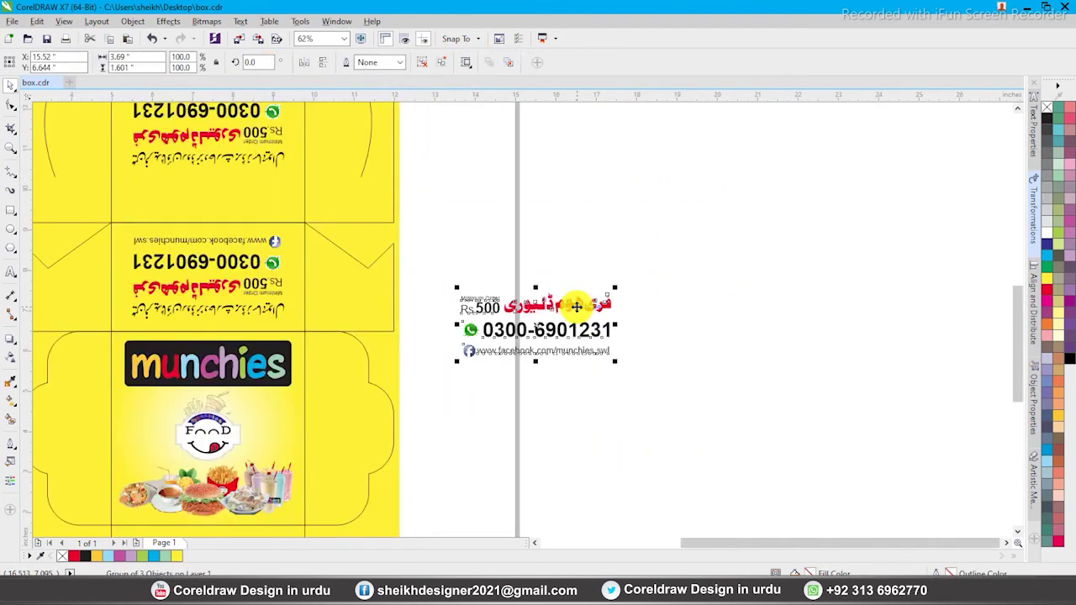
click(571, 308)
drag(609, 286, 484, 223)
click(517, 300)
drag(517, 300, 317, 400)
drag(375, 363, 377, 393)
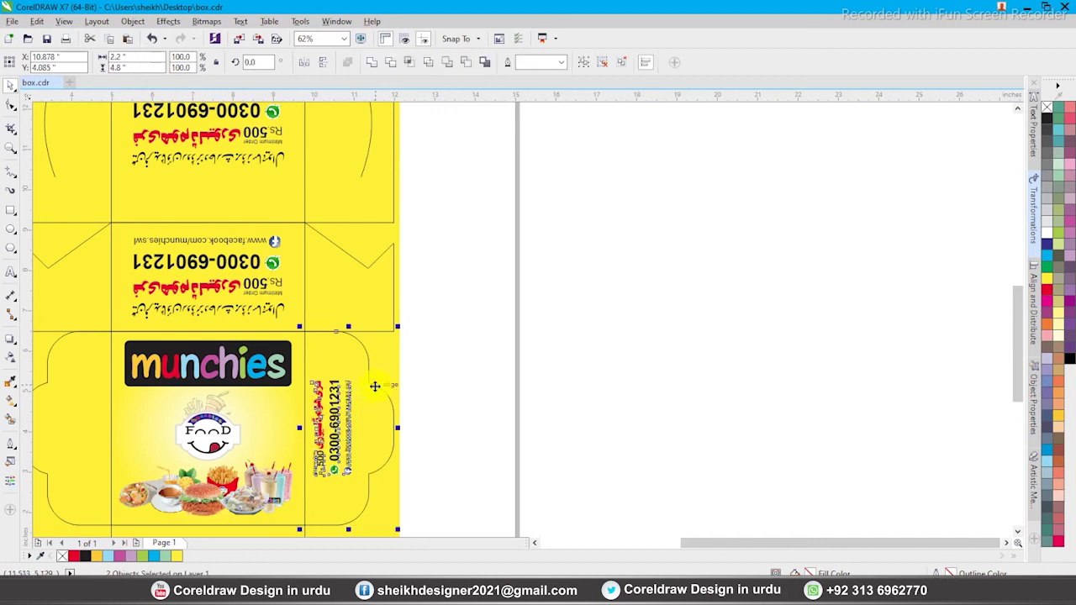
scroll(428, 458, up, 2)
drag(374, 217, 428, 168)
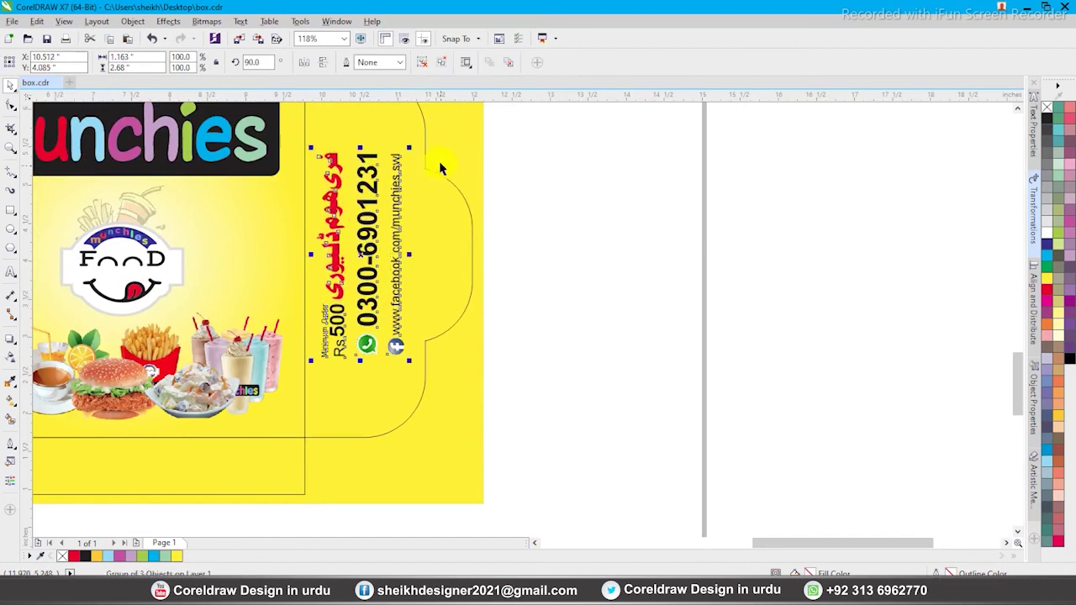
Copy the sideways contact block onto the left flap and mirror it horizontally and vertically
click(715, 264)
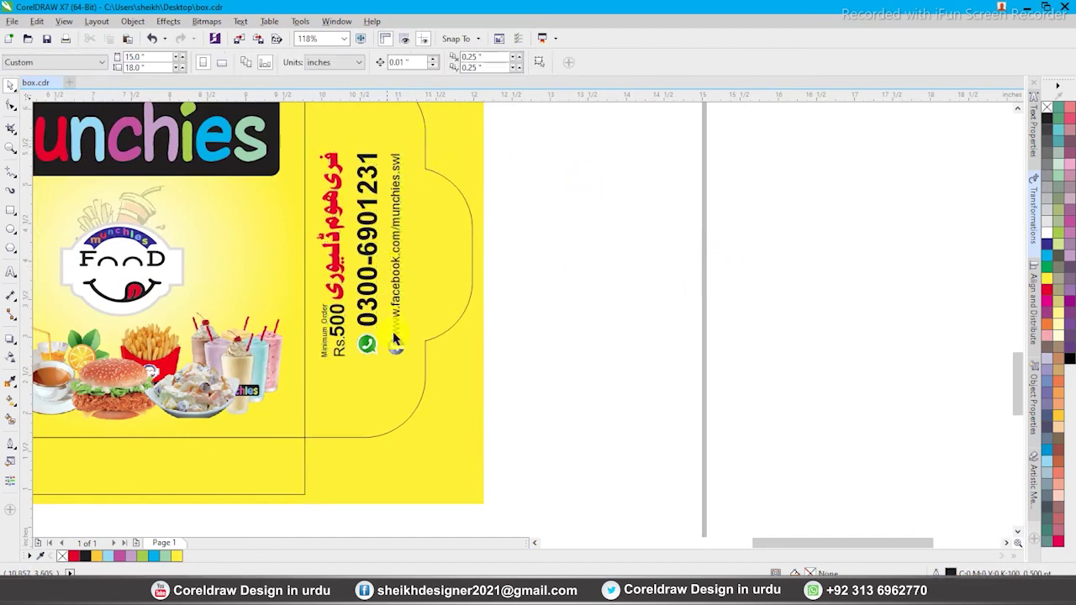
scroll(586, 348, down, 2)
drag(469, 300, 217, 292)
right_click(217, 291)
key(F2)
drag(150, 200, 512, 380)
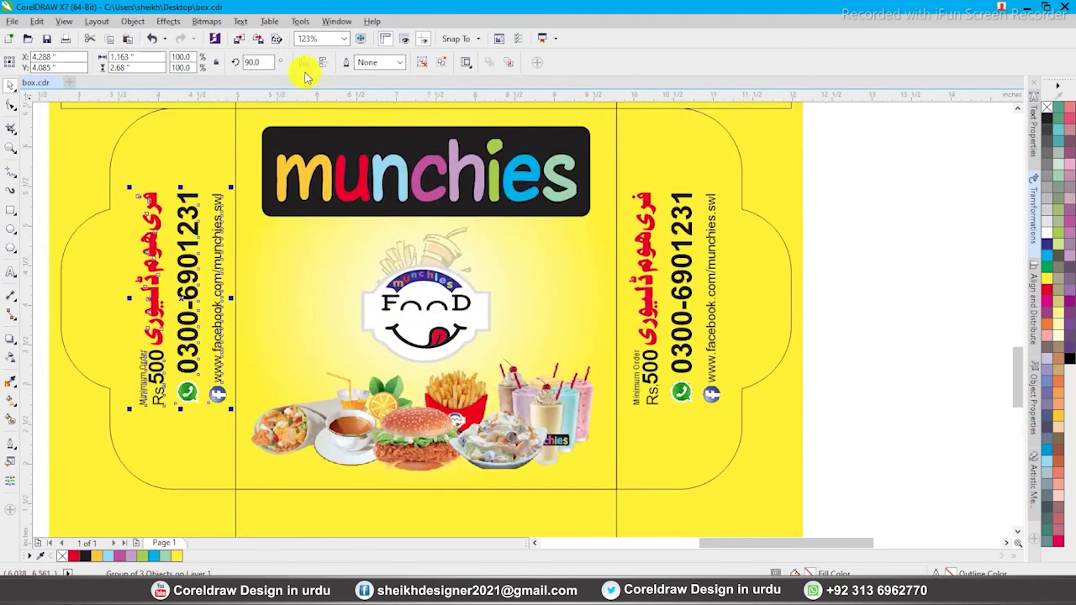
click(304, 62)
click(323, 63)
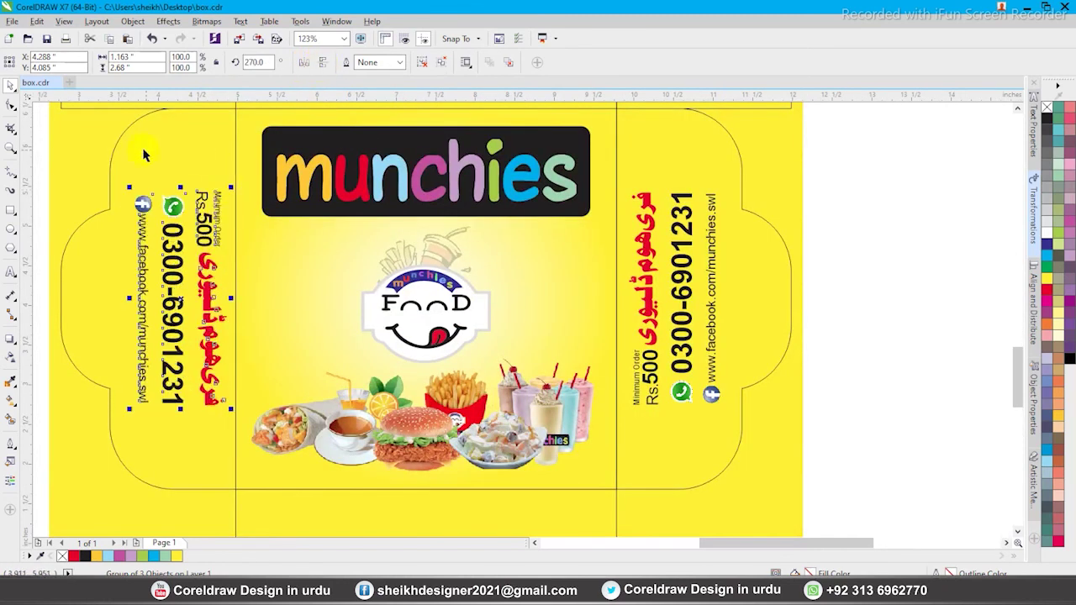
key(Escape)
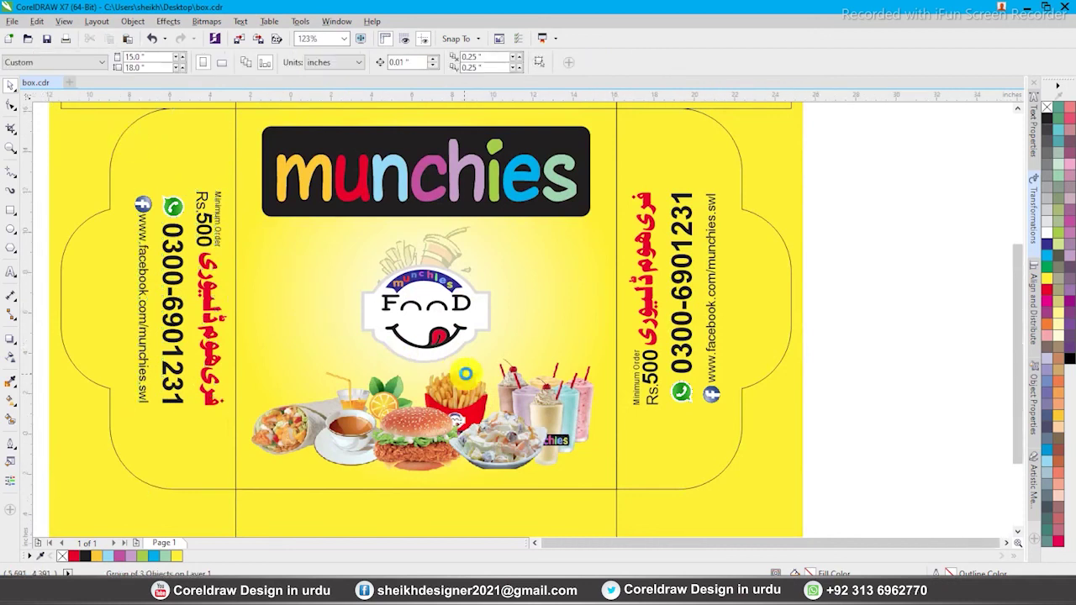
key(F4)
key(F3)
drag(378, 167, 568, 394)
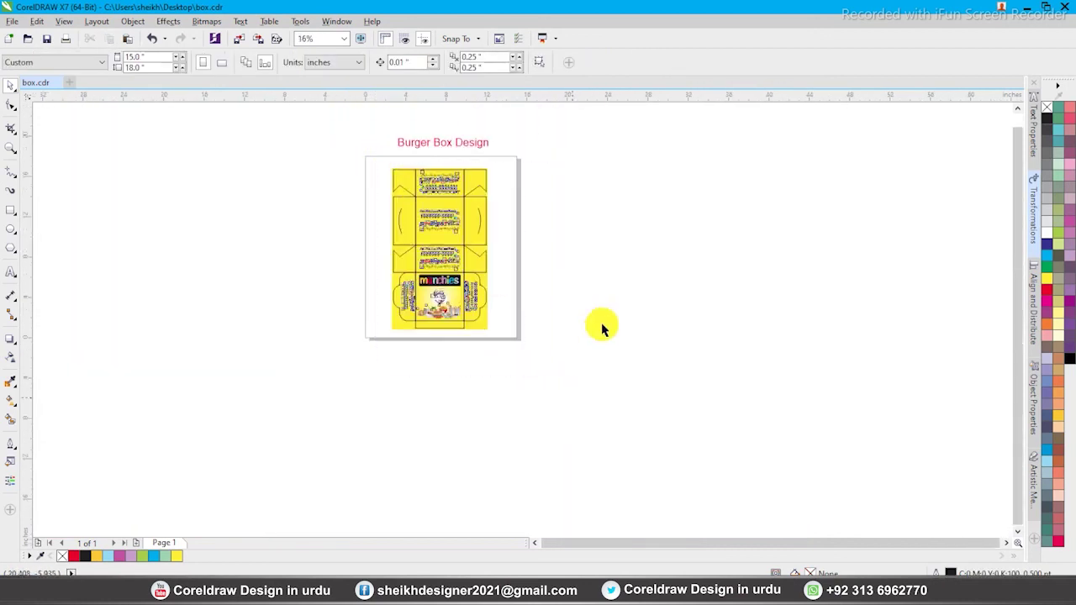
key(shift+F2)
click(680, 331)
key(F4)
key(F2)
drag(378, 159, 782, 588)
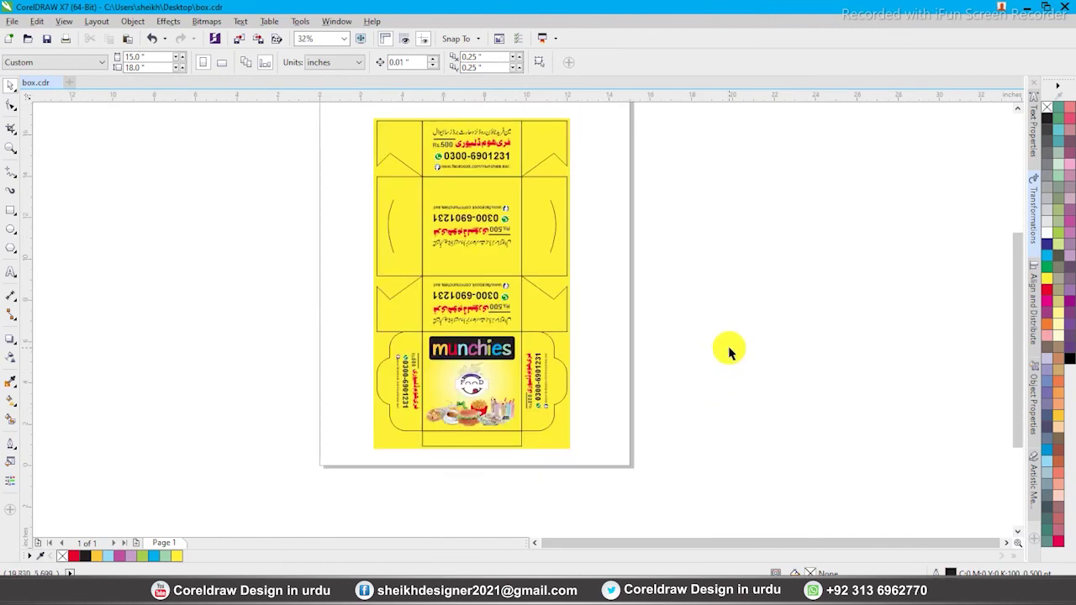
key(F4)
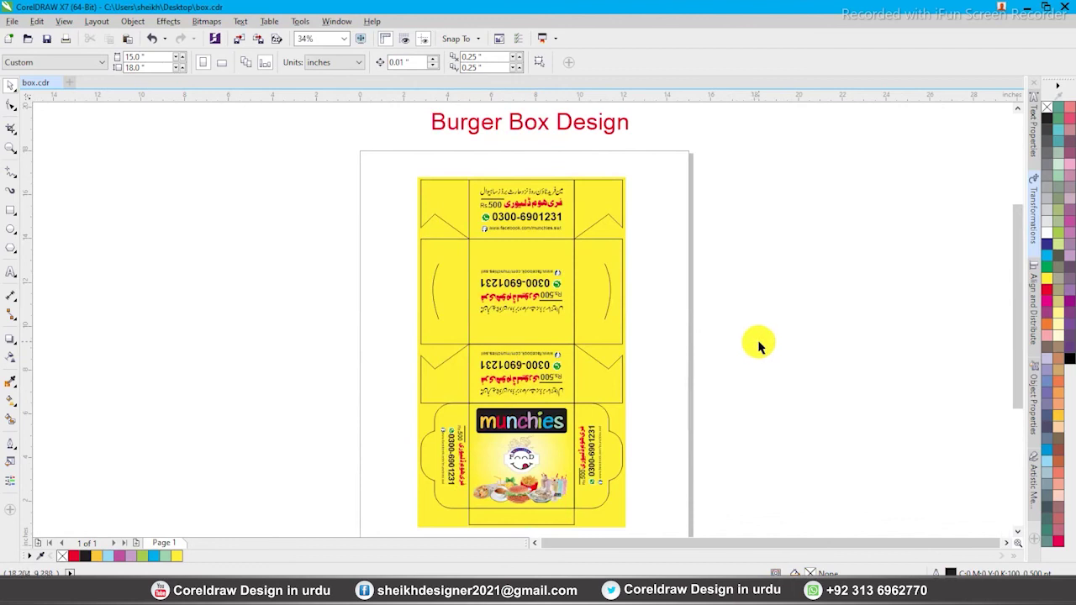
click(610, 372)
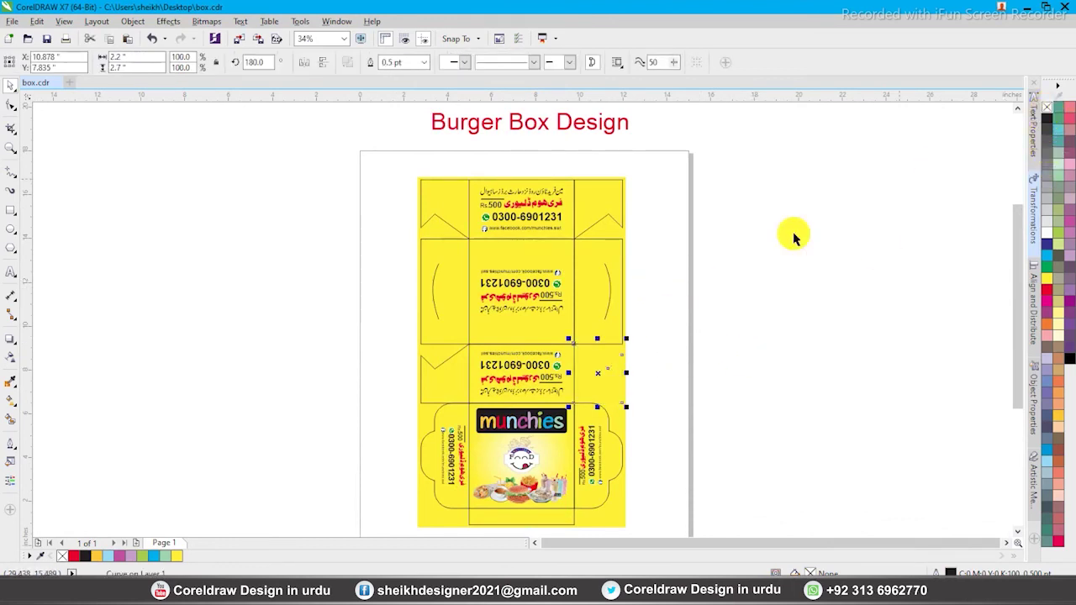
click(649, 352)
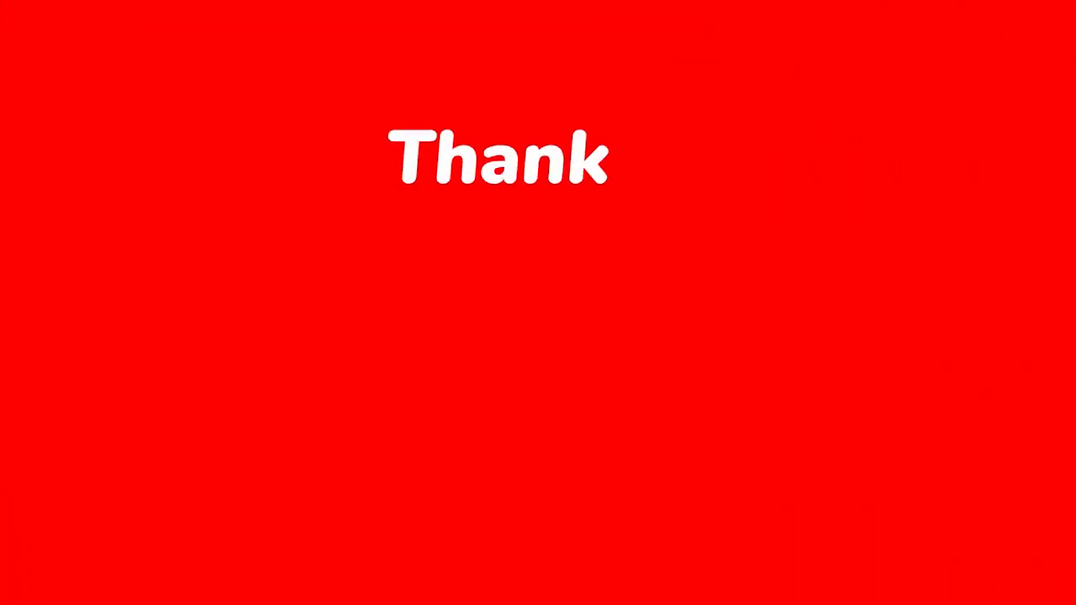